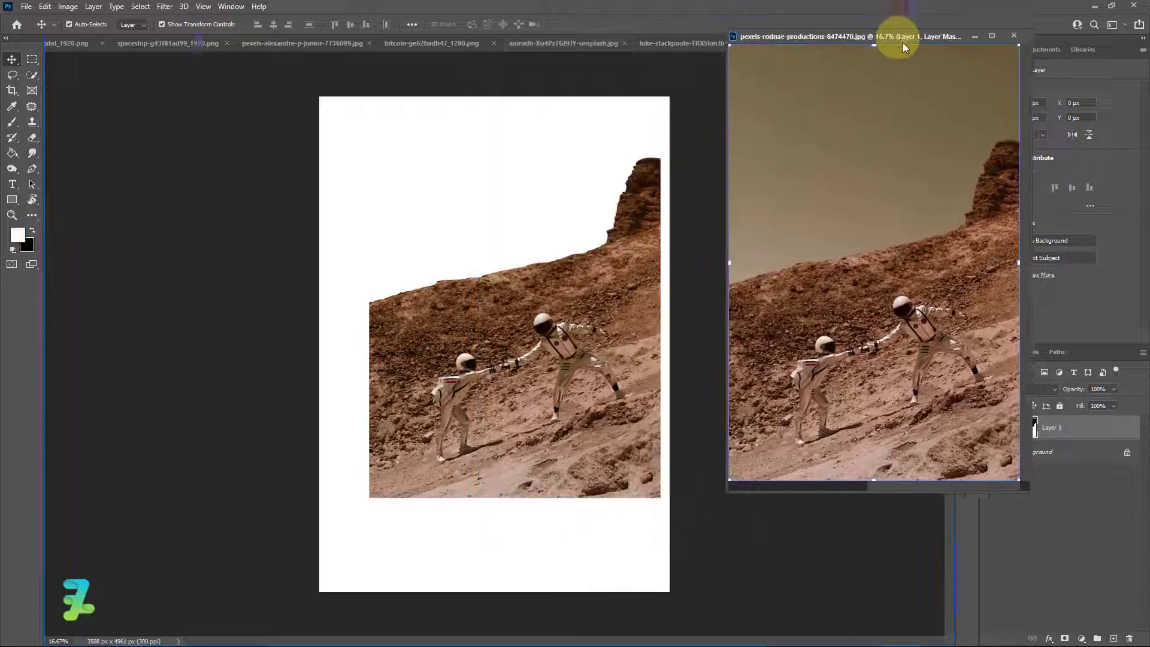
- Align the astronaut layer with the canvas's lower-left corner, scale it to about 121% to span the width, and shift it about 332 px down
{"action": "left_click_drag", "start_coordinate": [617, 45], "coordinate": [466, 441]}
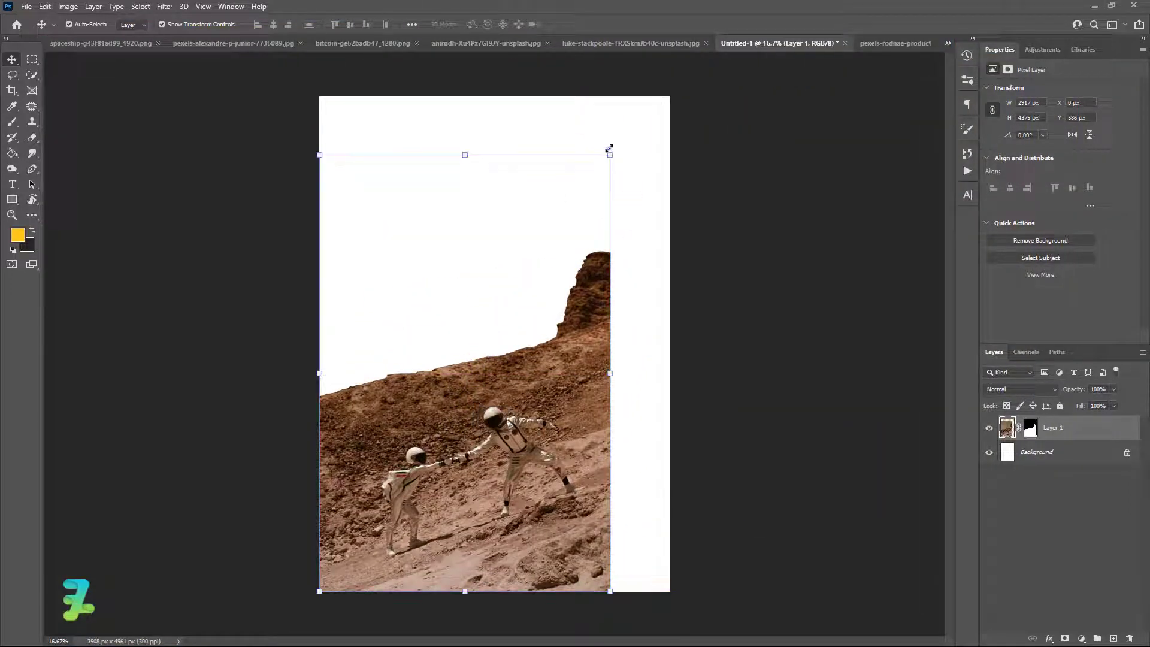
{"action": "left_click_drag", "start_coordinate": [610, 155], "coordinate": [709, 89]}
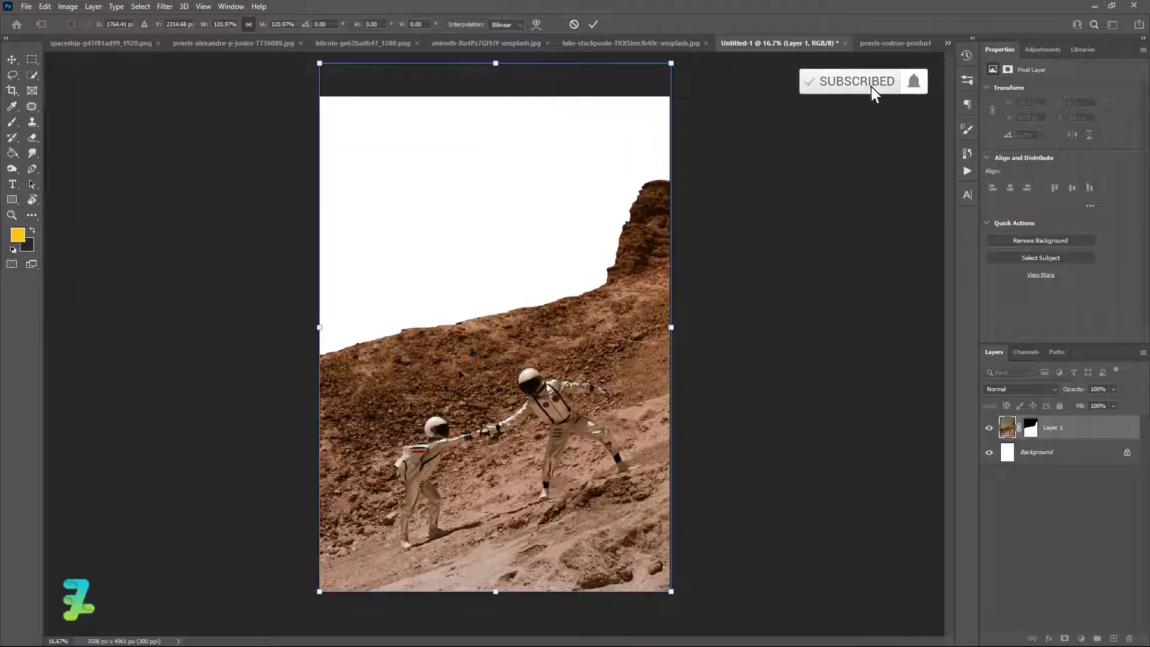
{"action": "left_click_drag", "start_coordinate": [463, 371], "coordinate": [463, 402]}
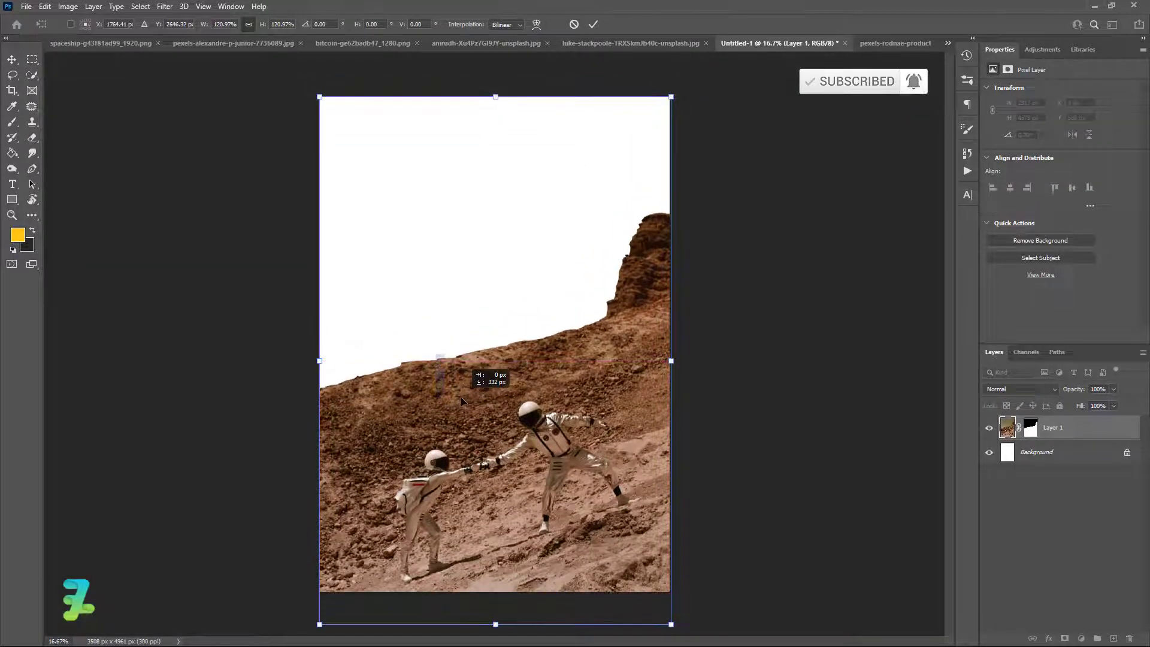
{"action": "left_click", "coordinate": [12, 60]}
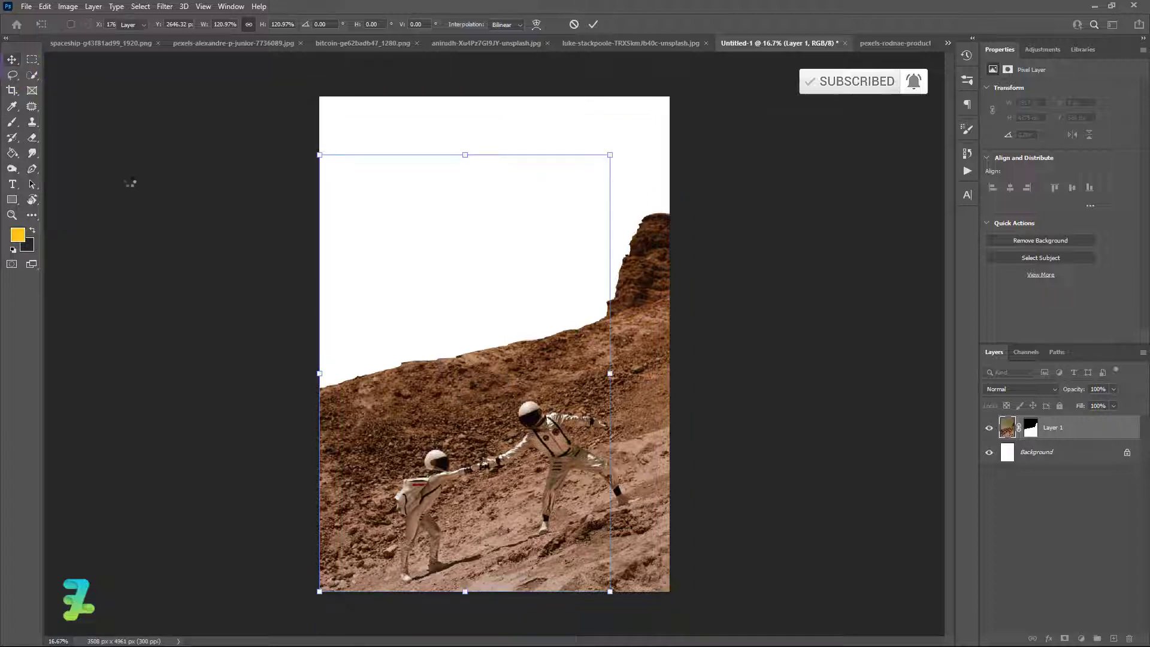
{"action": "double_click", "coordinate": [181, 215]}
- Find the starry-sky photo pexels-alexandre-p-junior-7736089.jpg among the open documents and move it to its own window
{"action": "left_click", "coordinate": [588, 45]}
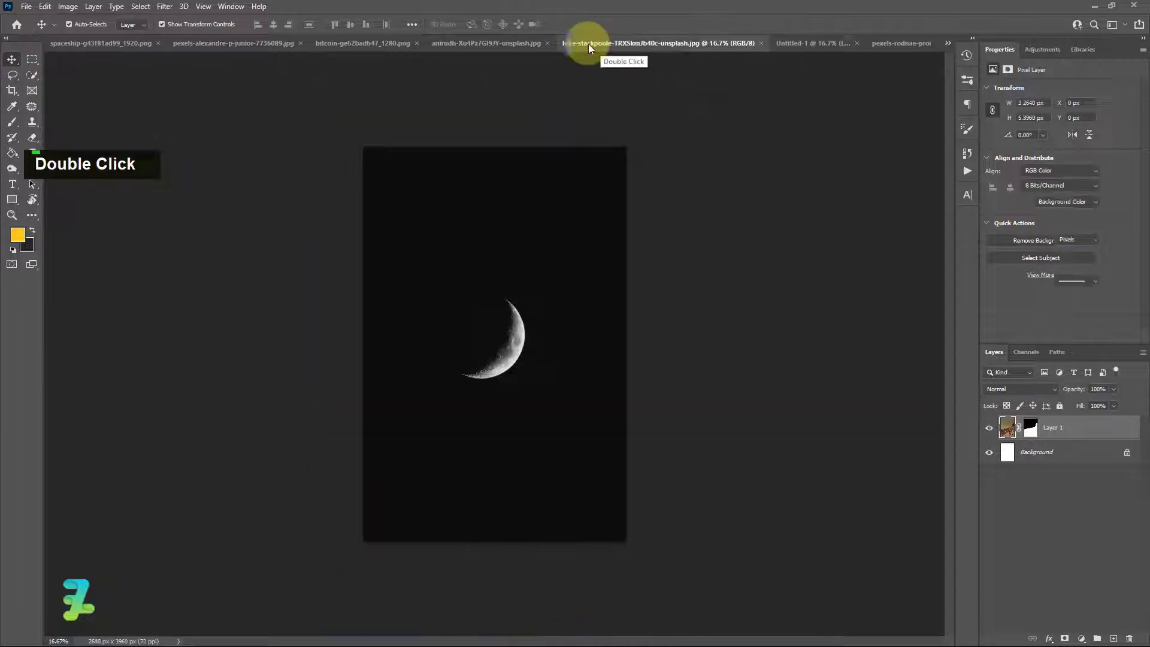
{"action": "left_click", "coordinate": [467, 45]}
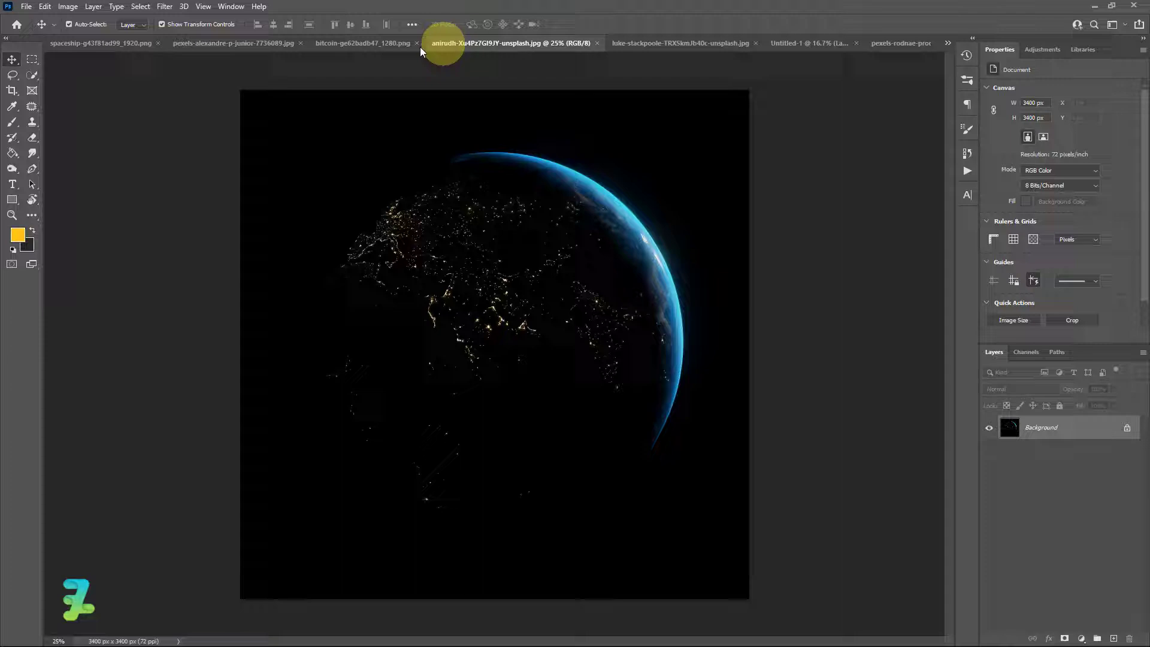
{"action": "left_click", "coordinate": [328, 45]}
{"action": "left_click", "coordinate": [235, 44]}
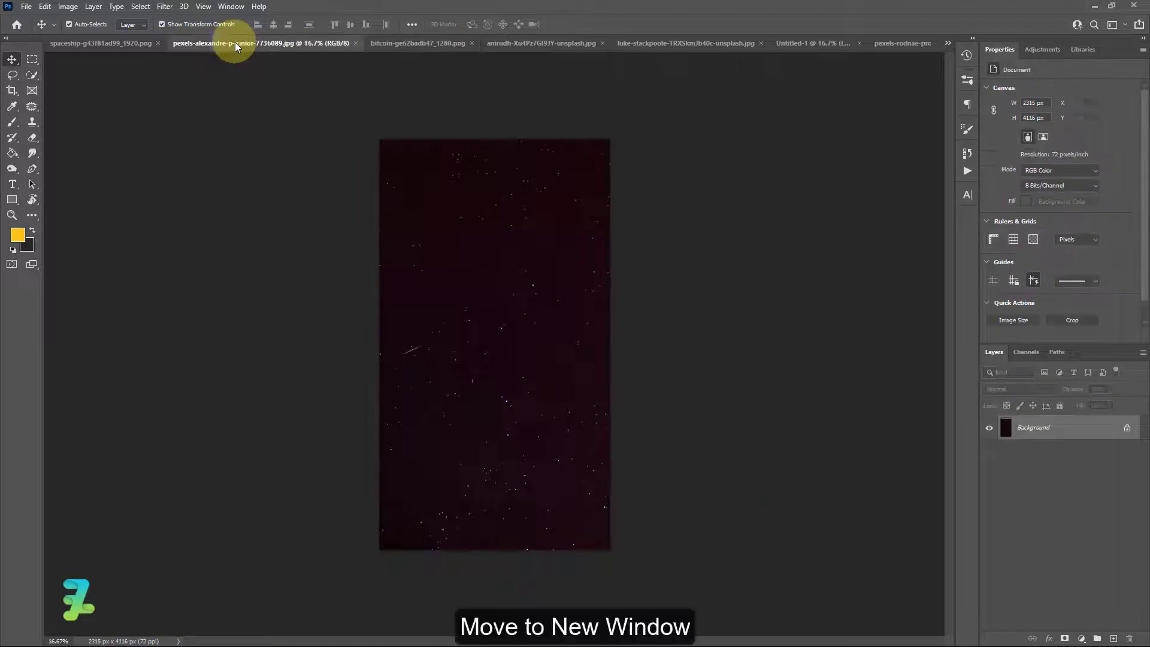
{"action": "right_click", "coordinate": [235, 45]}
{"action": "left_click", "coordinate": [267, 100]}
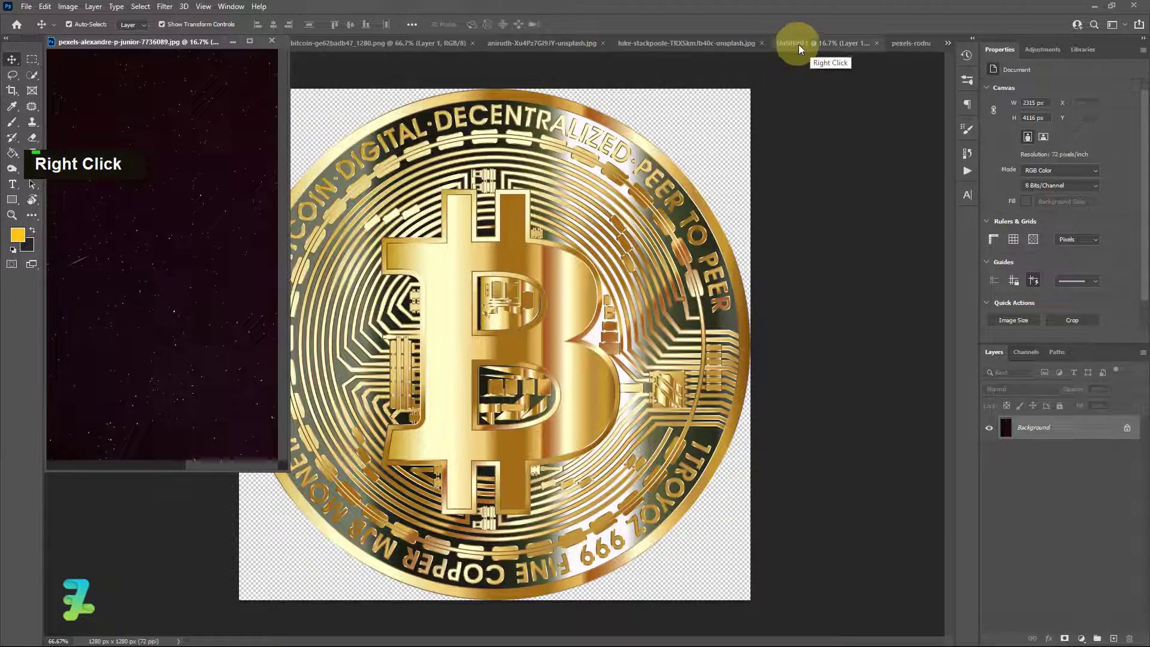
- Copy the starry-sky photo into Untitled-1, close its source window, and place the new layer beneath the astronaut layer
{"action": "left_click", "coordinate": [799, 45]}
{"action": "left_click", "coordinate": [163, 108]}
{"action": "left_click_drag", "start_coordinate": [163, 107], "coordinate": [441, 204]}
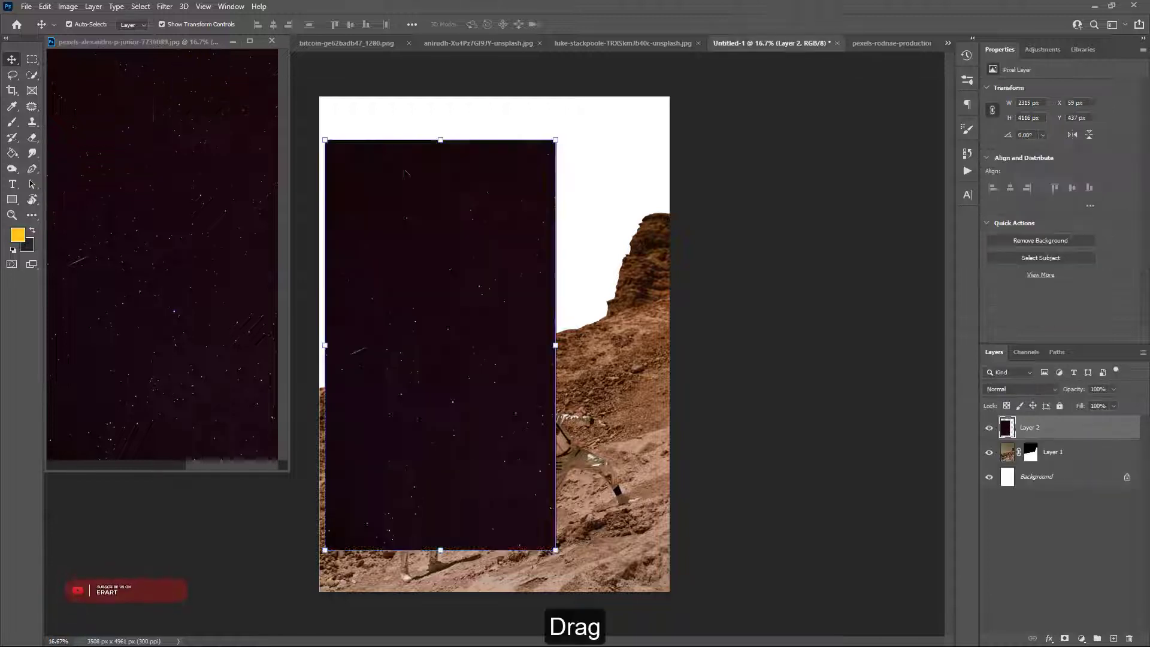
{"action": "left_click", "coordinate": [272, 40]}
{"action": "left_click_drag", "start_coordinate": [1012, 429], "coordinate": [1012, 463]}
- Scale the starry-sky layer to about 153.7% and position it so the stars cover the whole sky above the hill
{"action": "left_click_drag", "start_coordinate": [427, 294], "coordinate": [412, 284]}
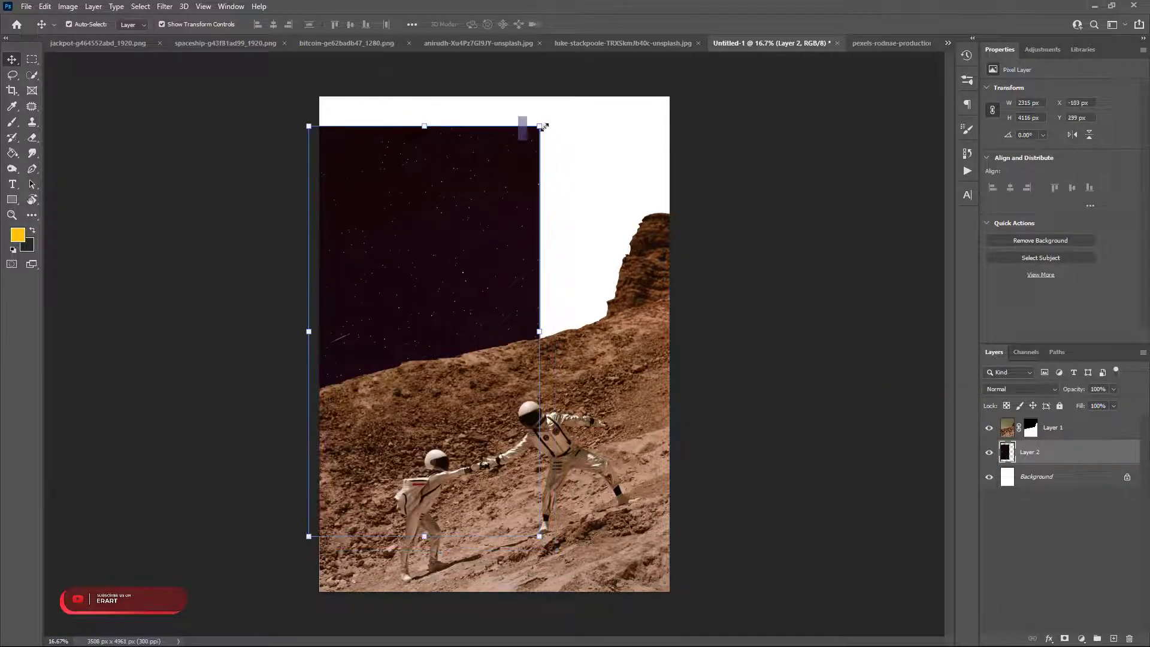
{"action": "left_click_drag", "start_coordinate": [544, 126], "coordinate": [626, 3]}
{"action": "left_click_drag", "start_coordinate": [541, 171], "coordinate": [551, 172]}
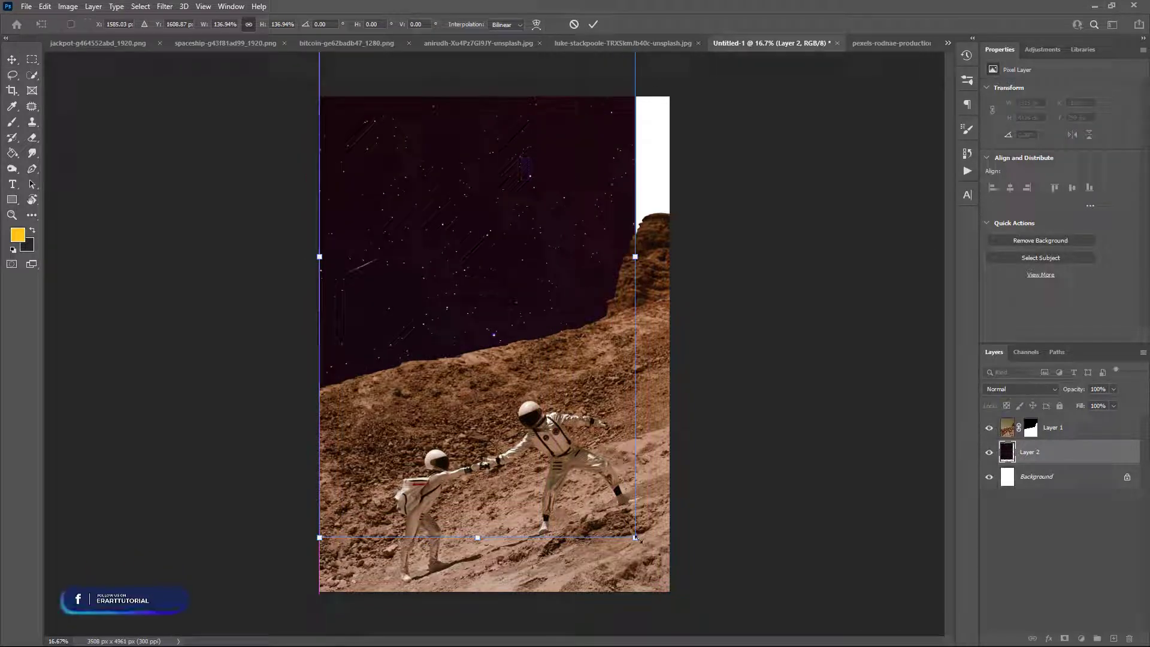
{"action": "left_click_drag", "start_coordinate": [636, 538], "coordinate": [705, 588]}
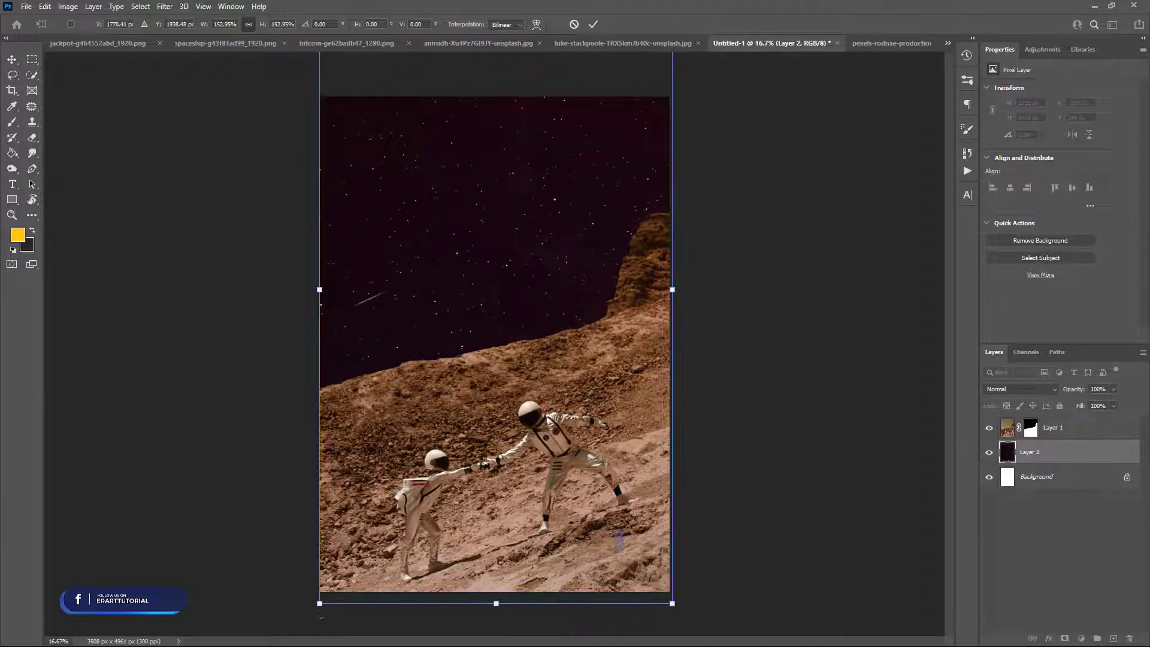
{"action": "left_click_drag", "start_coordinate": [319, 608], "coordinate": [317, 611]}
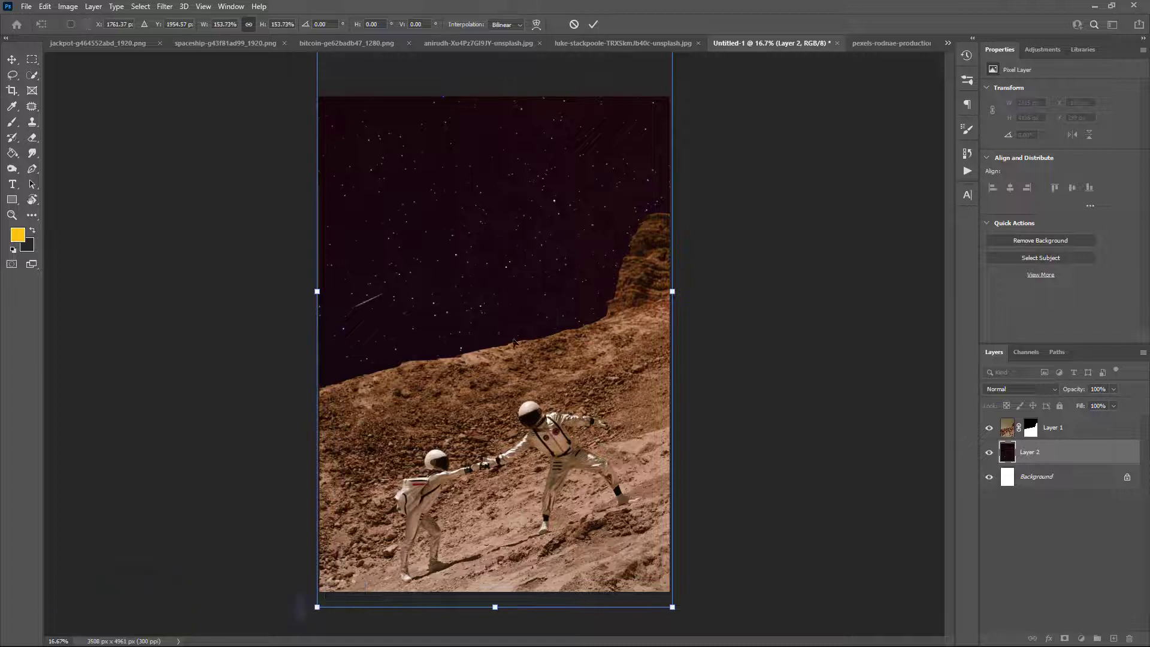
{"action": "left_click_drag", "start_coordinate": [514, 340], "coordinate": [513, 304]}
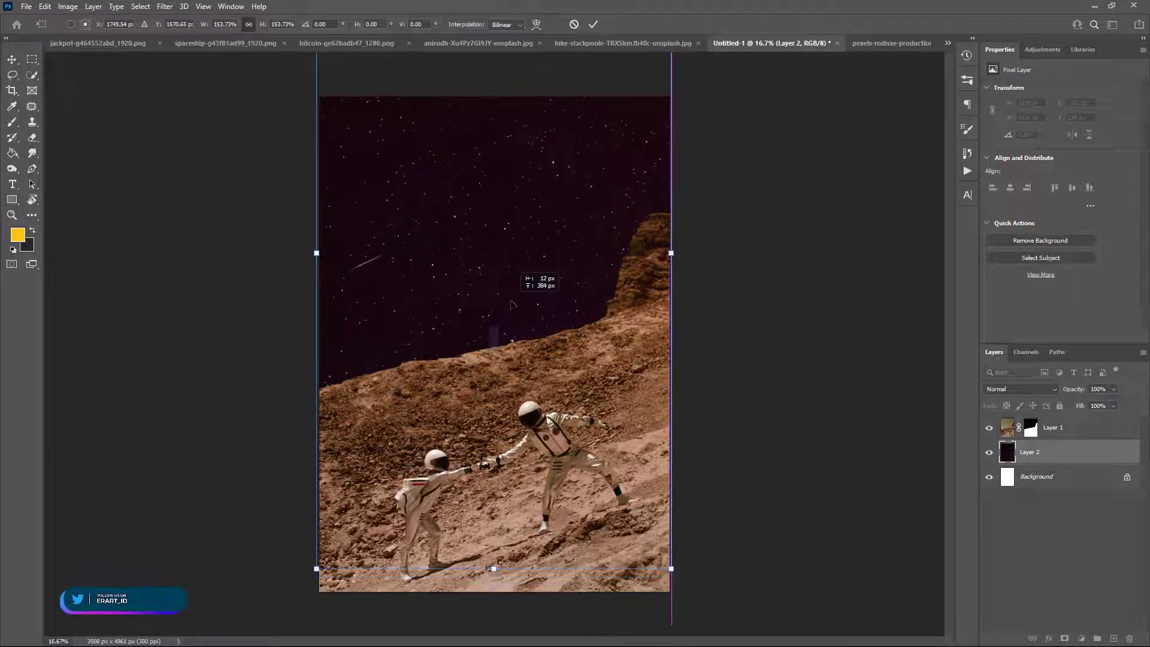
{"action": "left_click", "coordinate": [13, 59]}
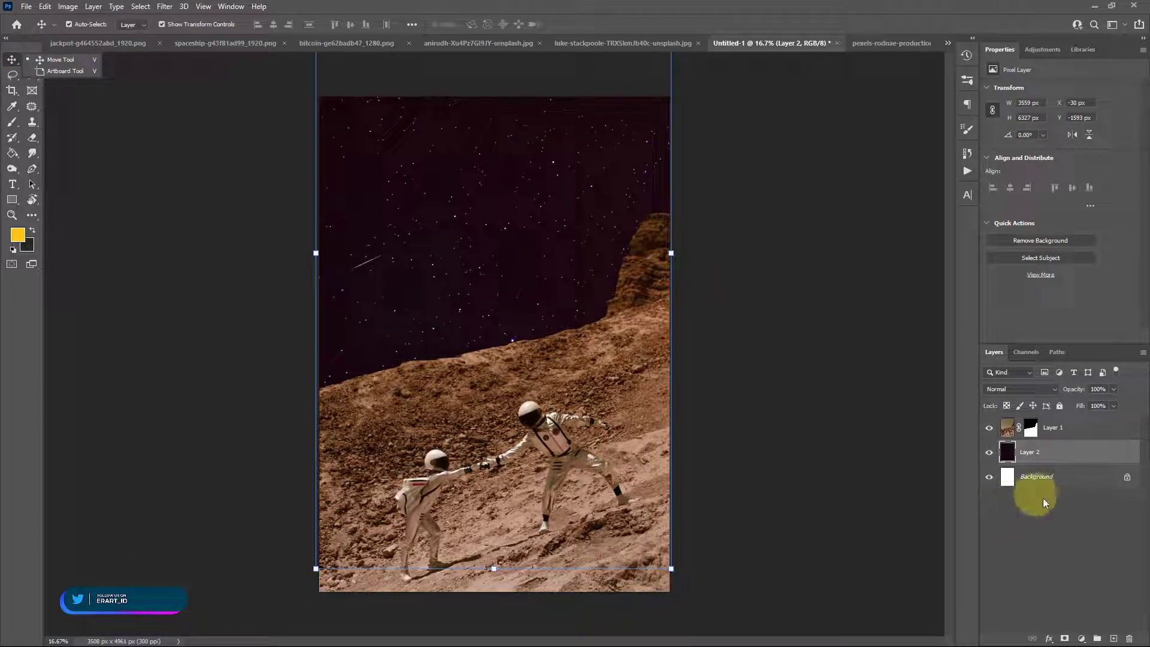
- Add a Brightness/Contrast adjustment clipped to the starry-sky layer, with brightness -55 and contrast about 55
{"action": "left_click", "coordinate": [1082, 637]}
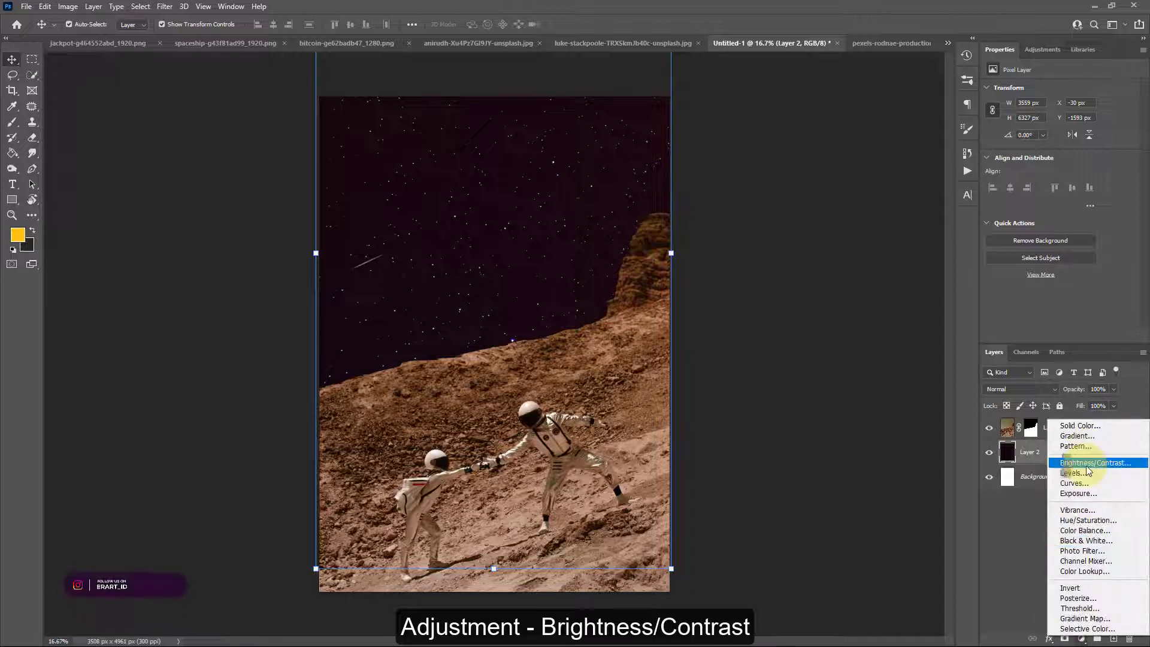
{"action": "left_click", "coordinate": [1072, 459]}
{"action": "left_click", "coordinate": [1060, 335]}
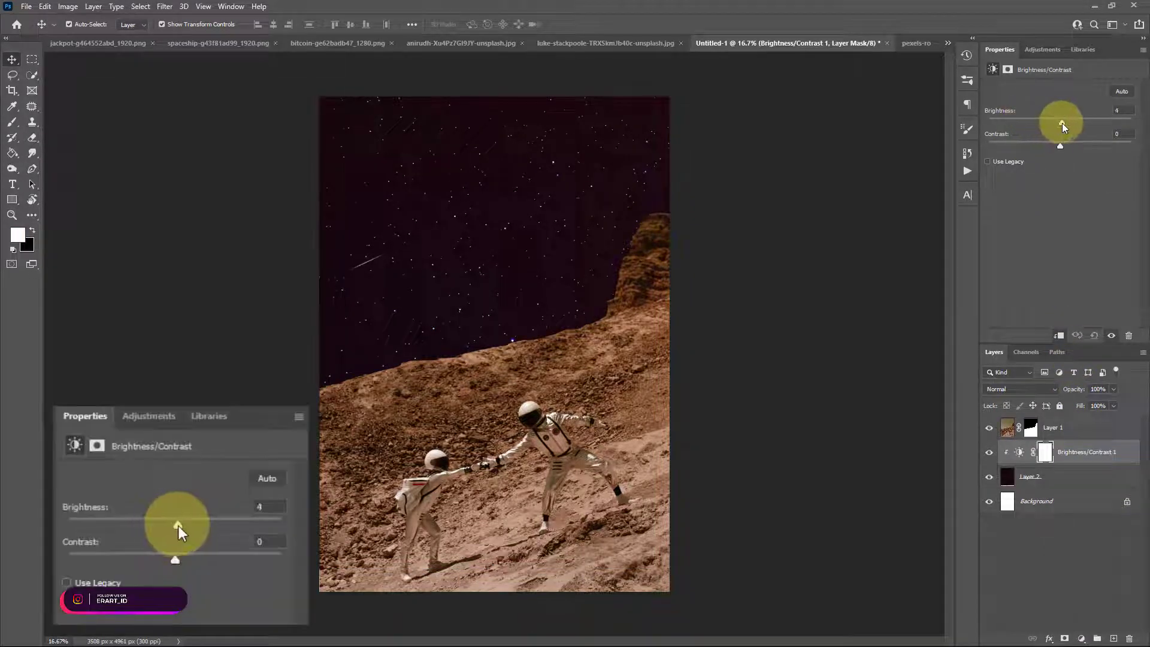
{"action": "left_click_drag", "start_coordinate": [1062, 124], "coordinate": [1101, 160]}
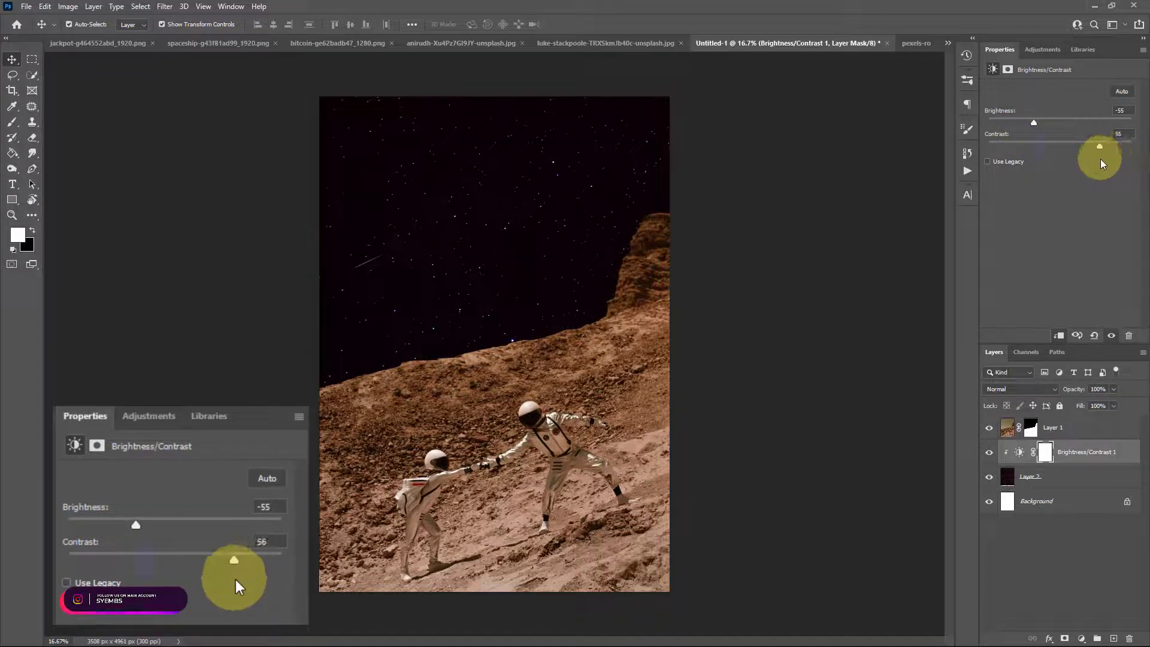
- Copy the crescent moon photo into the composition as a layer at the canvas's top-left corner and close its source window
{"action": "left_click", "coordinate": [581, 41]}
{"action": "right_click", "coordinate": [581, 43]}
{"action": "left_click", "coordinate": [615, 105]}
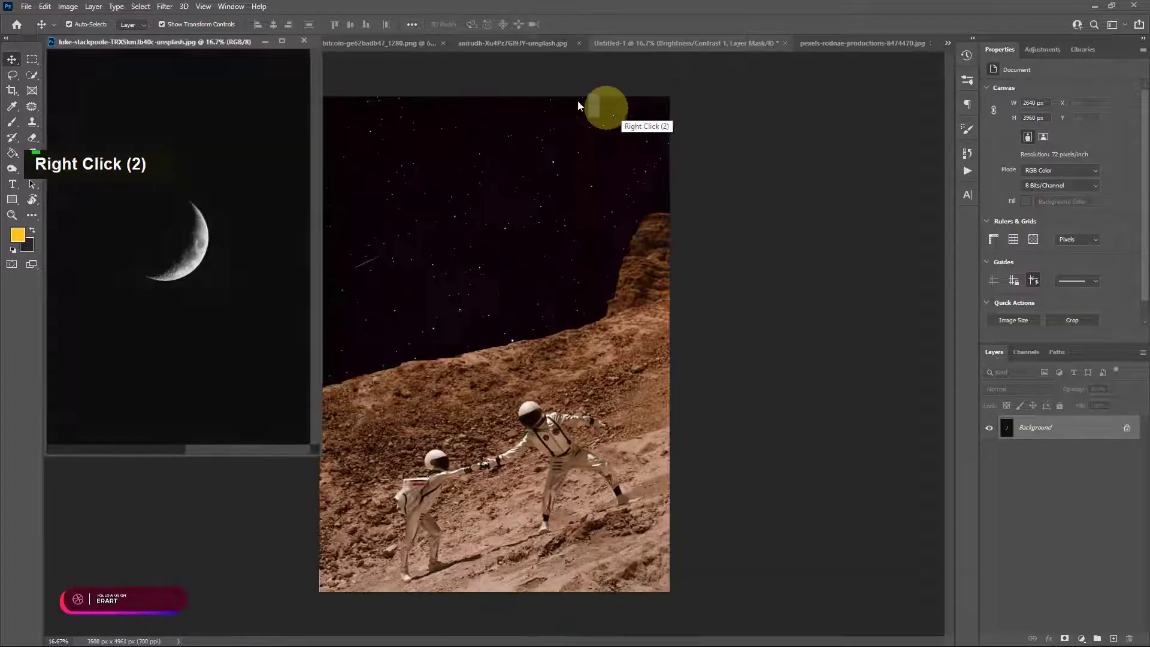
{"action": "left_click_drag", "start_coordinate": [1004, 426], "coordinate": [415, 228]}
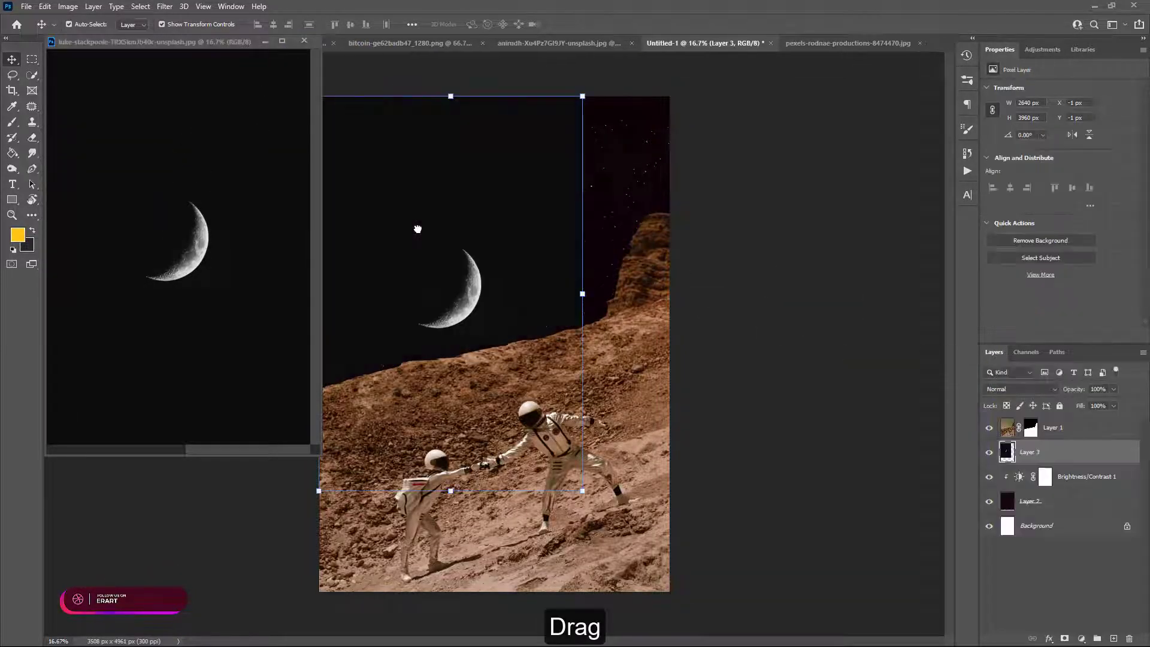
{"action": "left_click", "coordinate": [309, 42]}
{"action": "left_click_drag", "start_coordinate": [494, 251], "coordinate": [503, 255]}
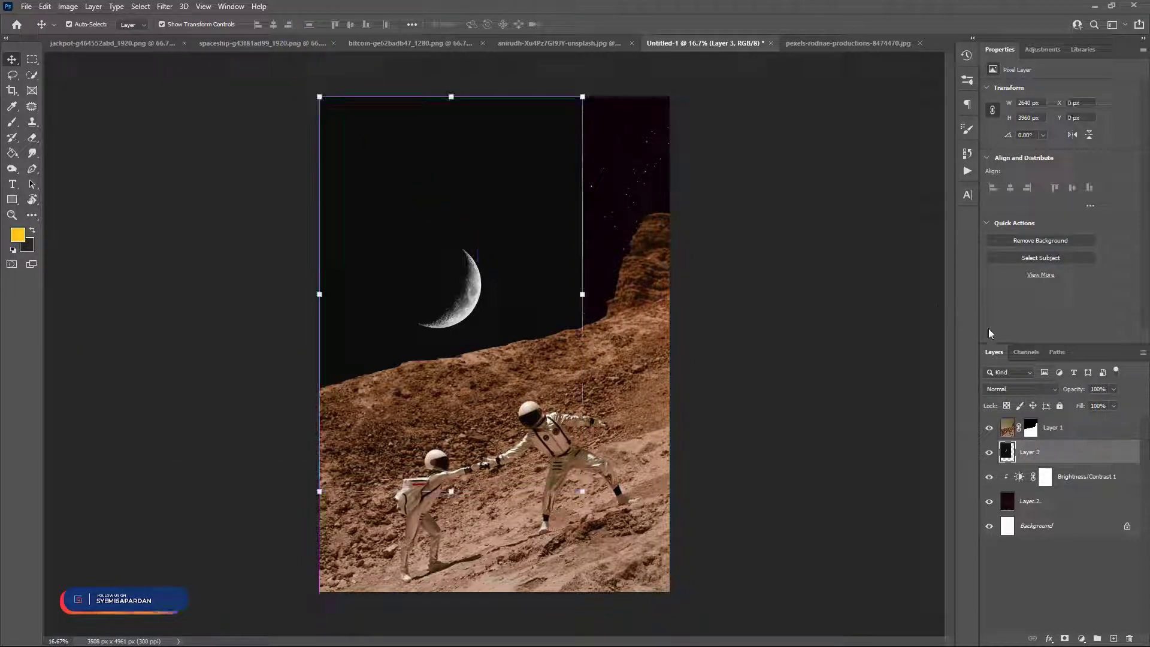
- Set the moon layer's blend mode to Lighter Color and shrink it to about 58.55% in the upper-left part of the sky
{"action": "left_click", "coordinate": [1049, 388]}
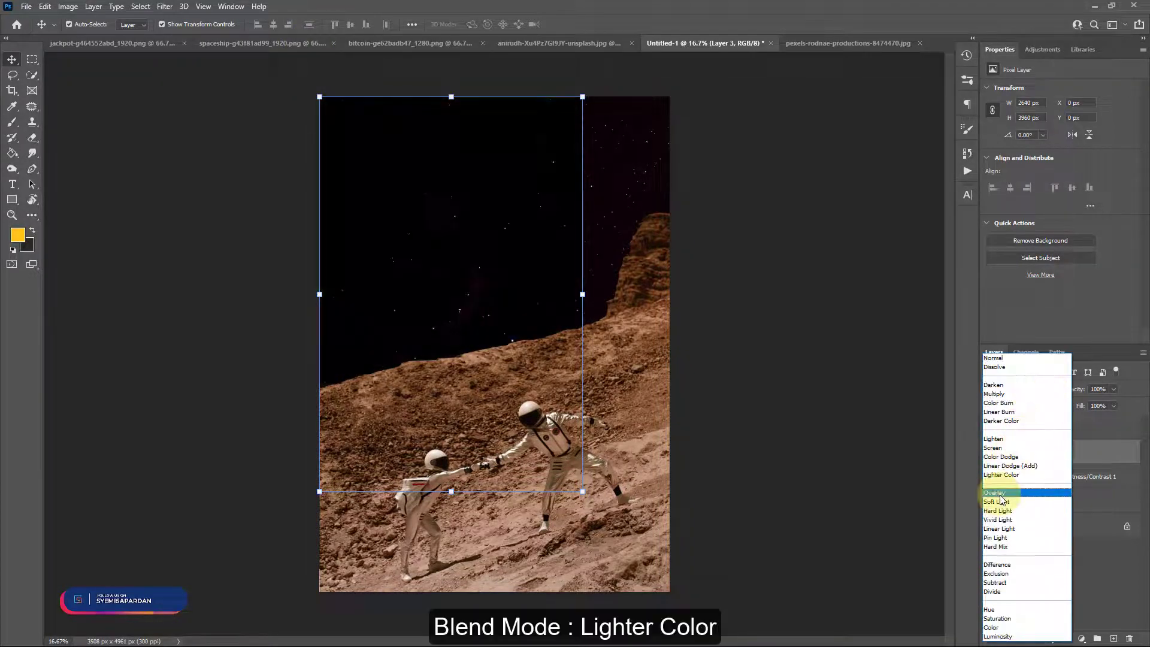
{"action": "left_click", "coordinate": [1000, 474]}
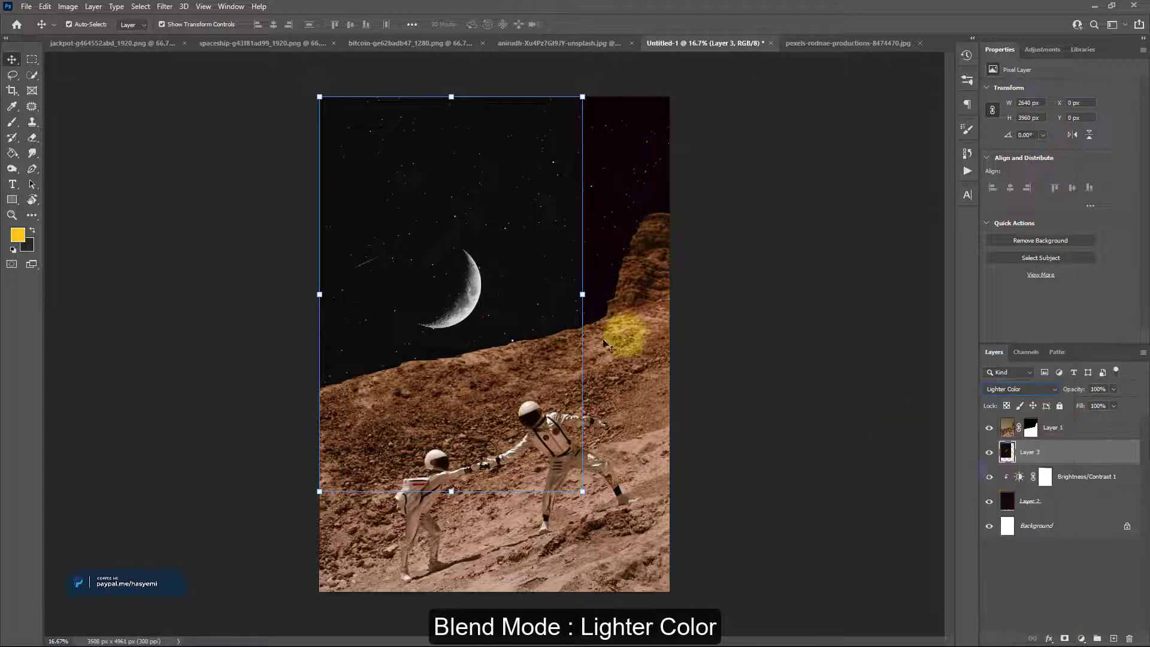
{"action": "left_click_drag", "start_coordinate": [583, 492], "coordinate": [451, 295]}
{"action": "left_click_drag", "start_coordinate": [388, 198], "coordinate": [376, 166]}
{"action": "left_click_drag", "start_coordinate": [442, 264], "coordinate": [463, 295]}
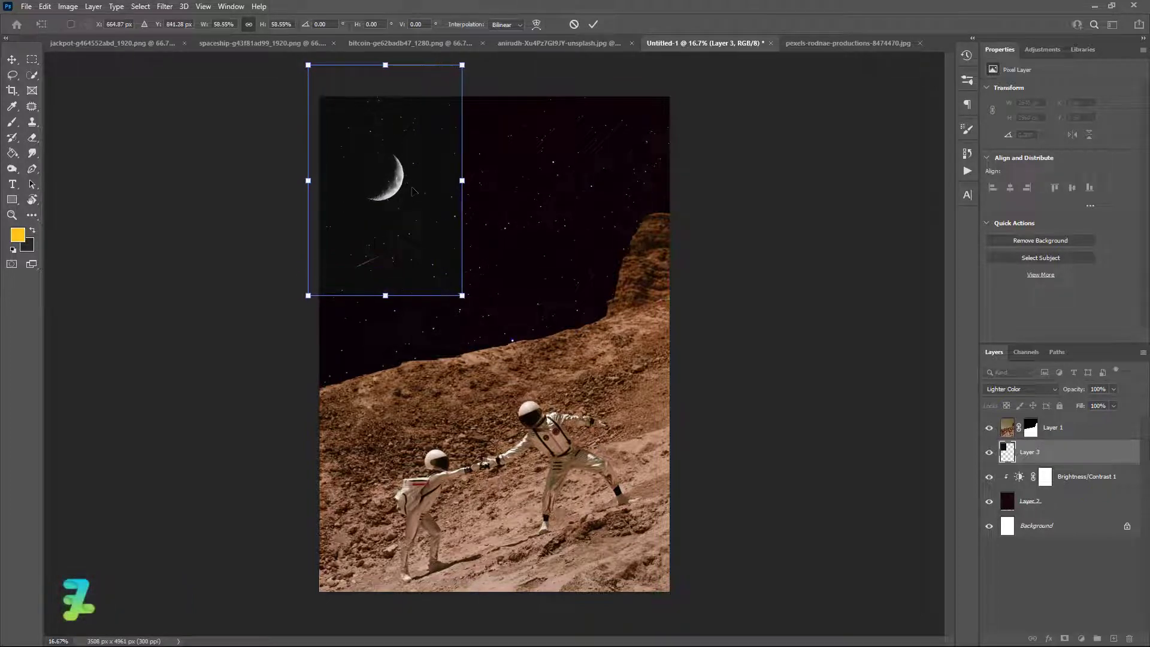
{"action": "left_click_drag", "start_coordinate": [415, 194], "coordinate": [402, 163]}
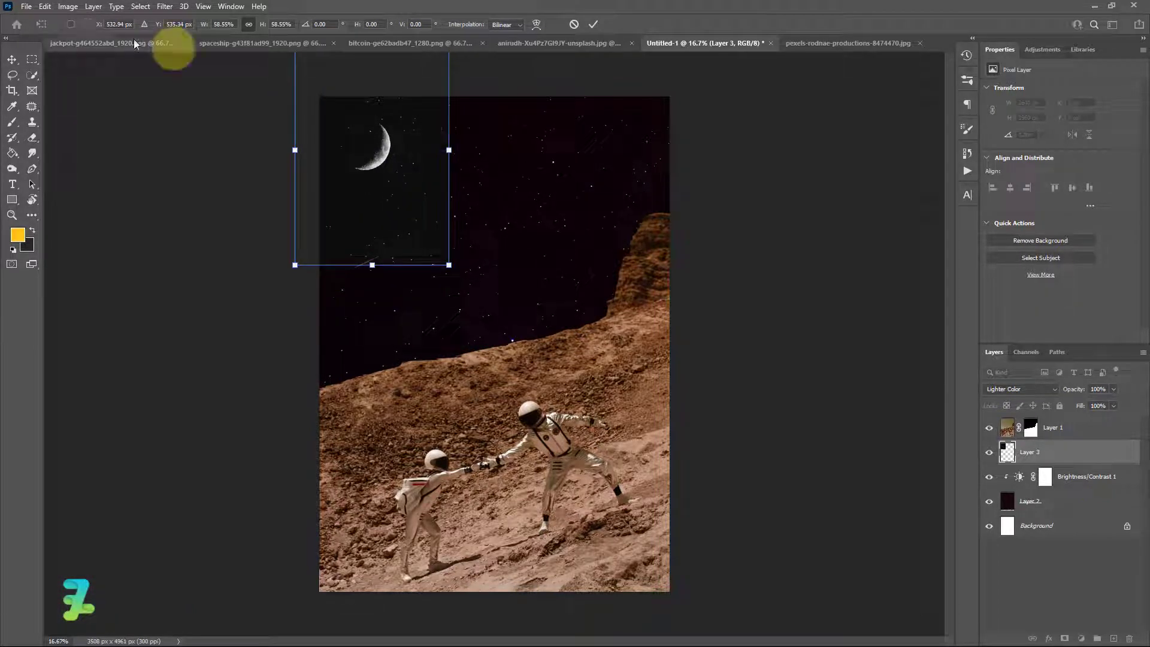
{"action": "left_click", "coordinate": [12, 60]}
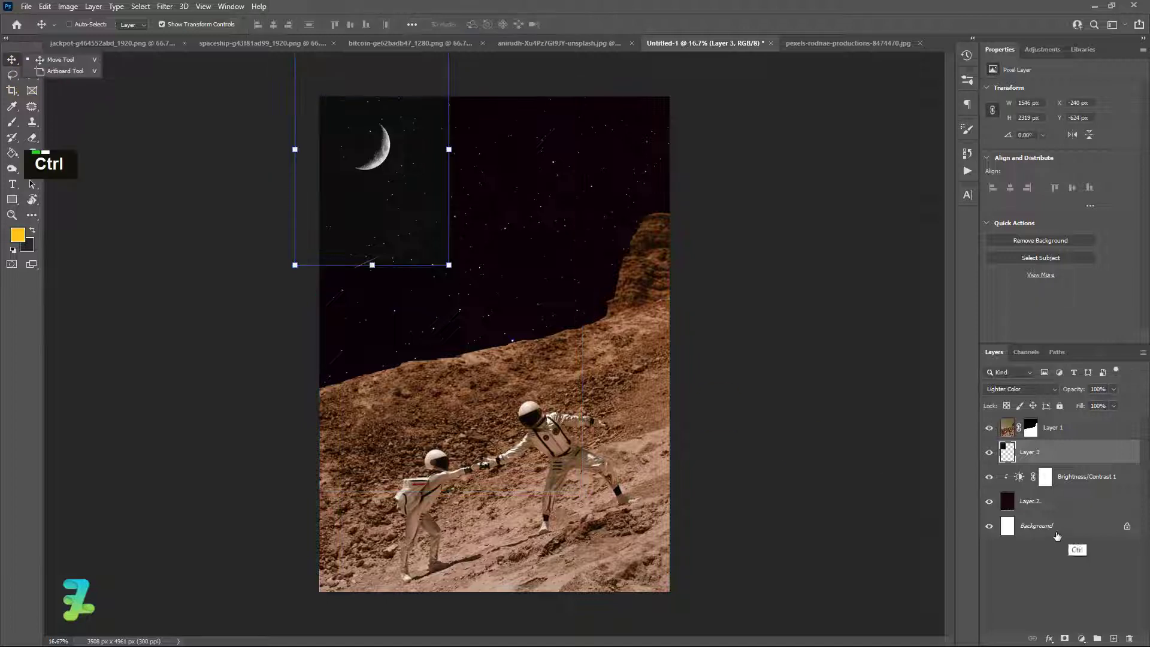
- Duplicate the moon layer and group the copy with the original
{"action": "key", "text": "ctrl+j"}
{"action": "left_click", "coordinate": [1058, 482], "text": "shift"}
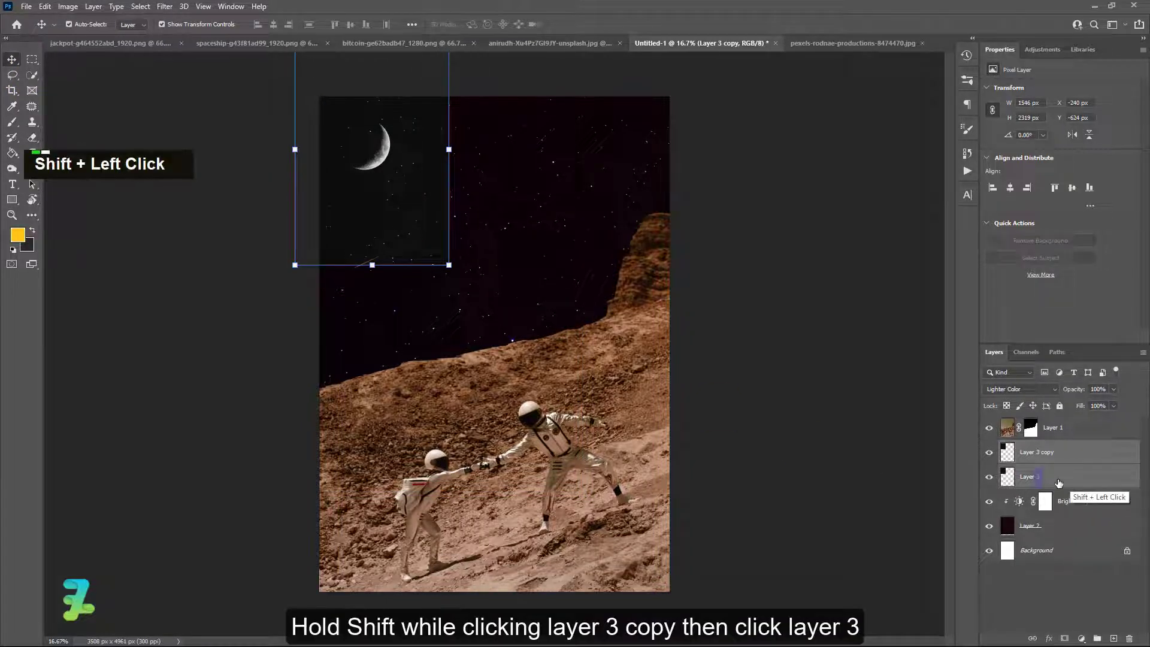
{"action": "key", "text": "ctrl+g"}
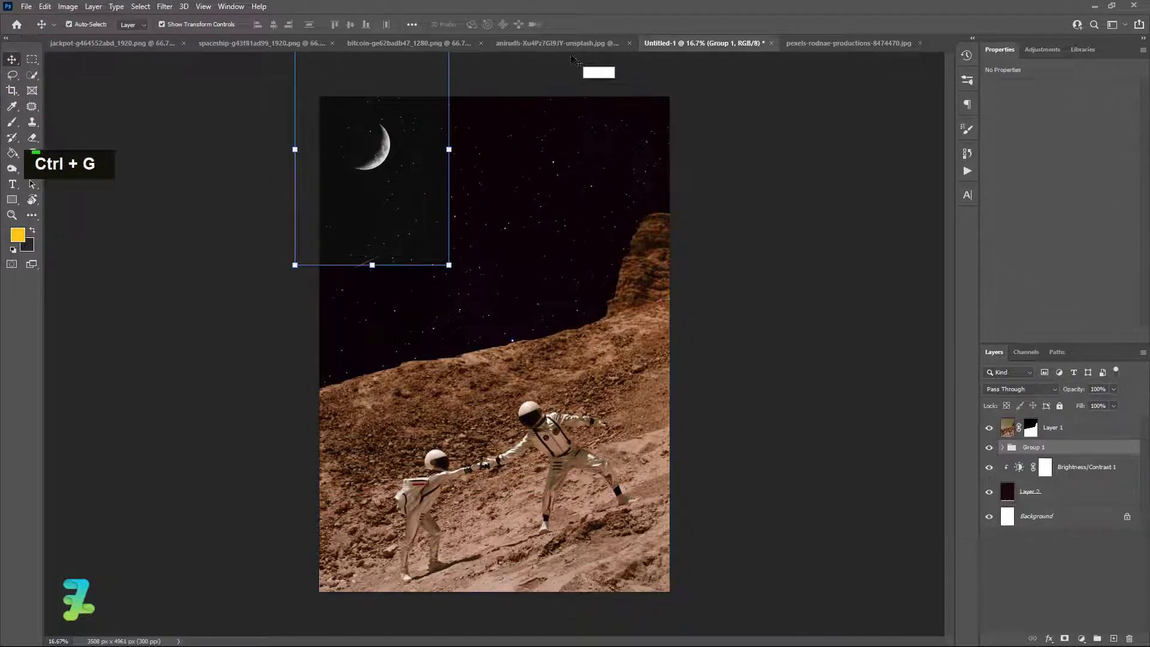
- Copy the night-side Earth photo into Untitled-1 as a new layer above the moon group and close its source window
{"action": "left_click", "coordinate": [551, 43]}
{"action": "right_click", "coordinate": [551, 43]}
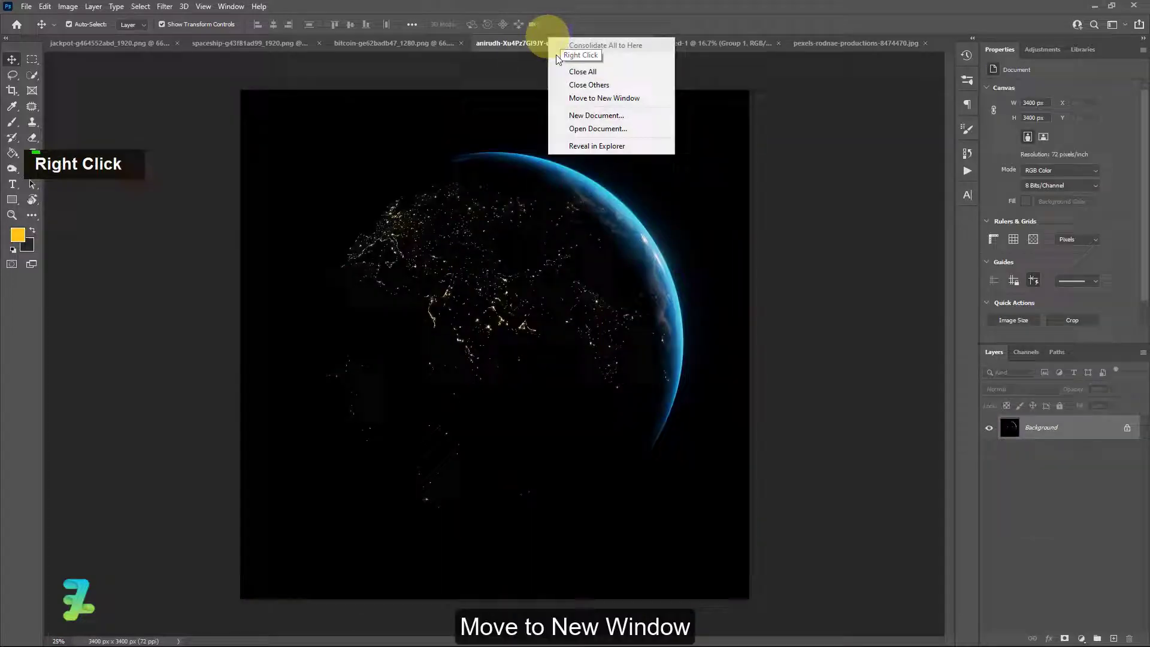
{"action": "left_click", "coordinate": [584, 97]}
{"action": "left_click_drag", "start_coordinate": [437, 64], "coordinate": [681, 342]}
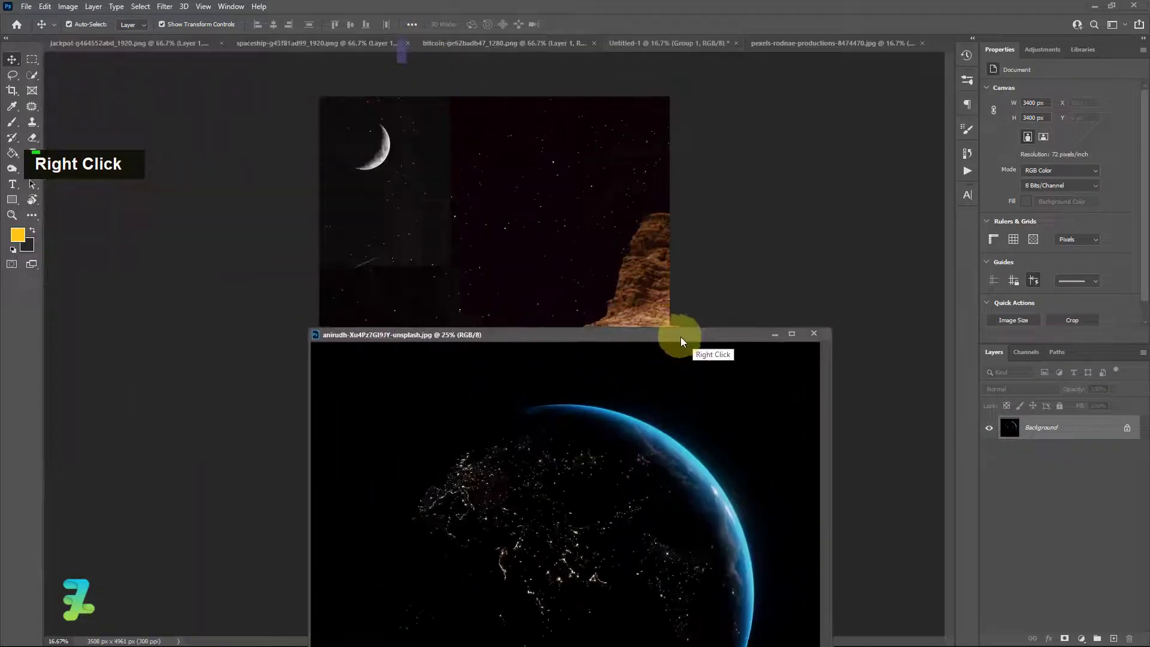
{"action": "left_click_drag", "start_coordinate": [608, 526], "coordinate": [639, 290]}
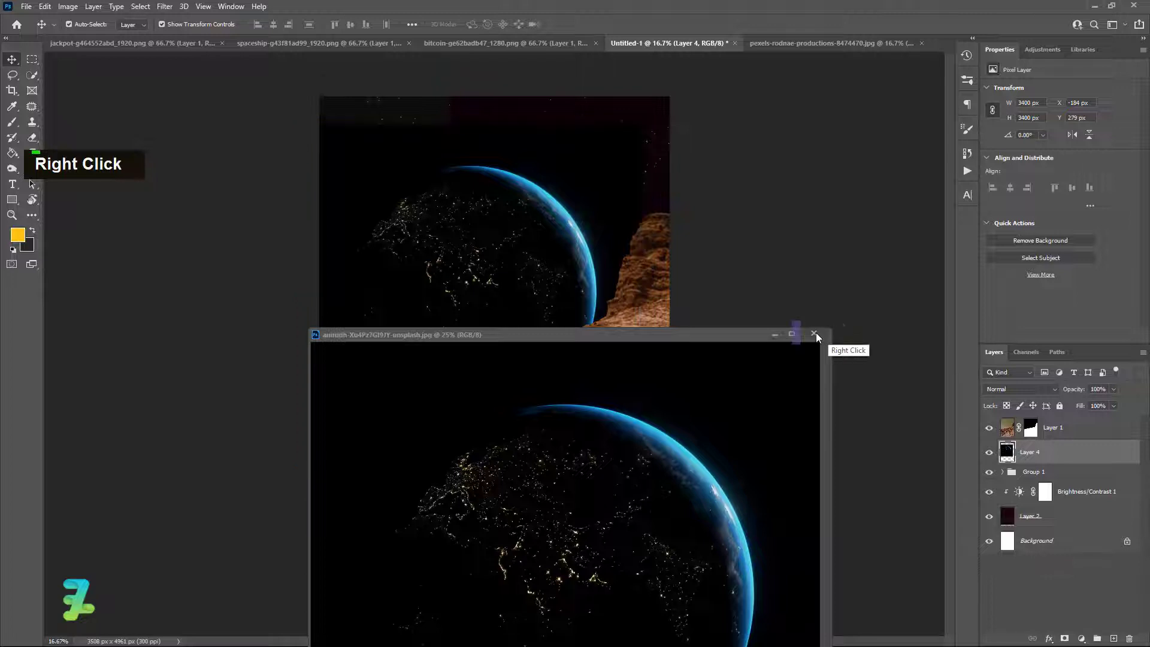
{"action": "left_click", "coordinate": [813, 334]}
- Enlarge the Earth layer to about 174.5% and position it so its blue rim rises behind the rock on the right
{"action": "left_click_drag", "start_coordinate": [517, 271], "coordinate": [532, 247]}
{"action": "left_click_drag", "start_coordinate": [658, 434], "coordinate": [911, 636]}
{"action": "mouse_move", "coordinate": [582, 256]}
{"action": "left_mouse_down"}
{"action": "mouse_move", "coordinate": [579, 275]}
{"action": "mouse_move", "coordinate": [576, 265]}
{"action": "left_mouse_up"}
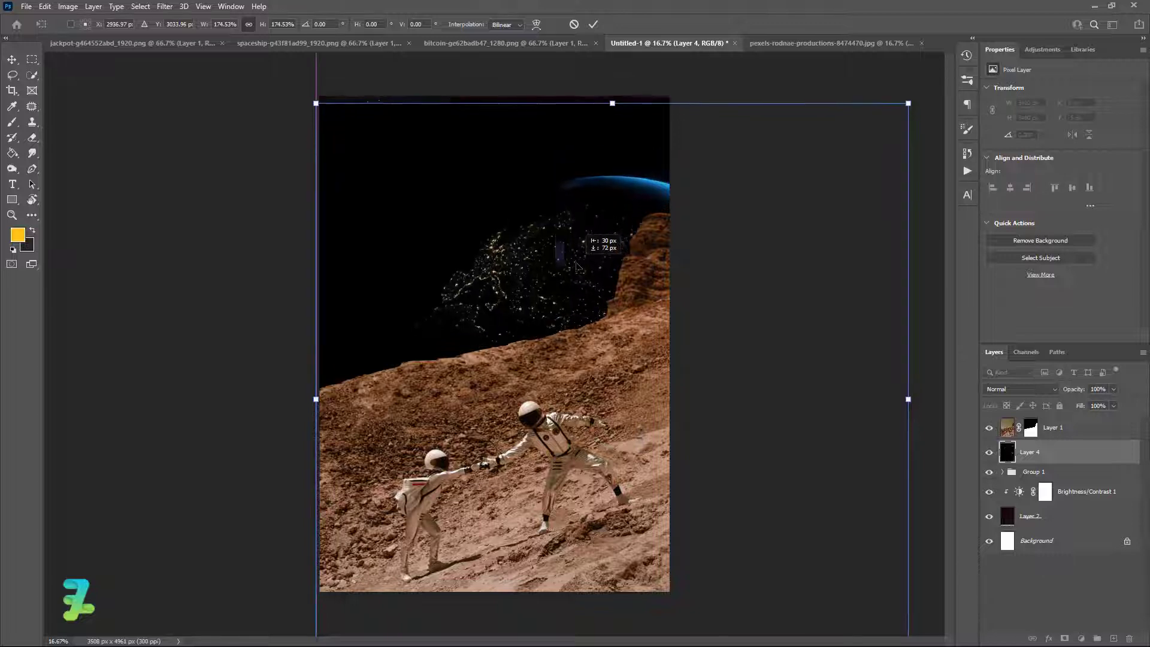
{"action": "left_click", "coordinate": [11, 60]}
- Set the Earth layer's blend mode to Normal and add a layer mask to it
{"action": "left_click", "coordinate": [1022, 389]}
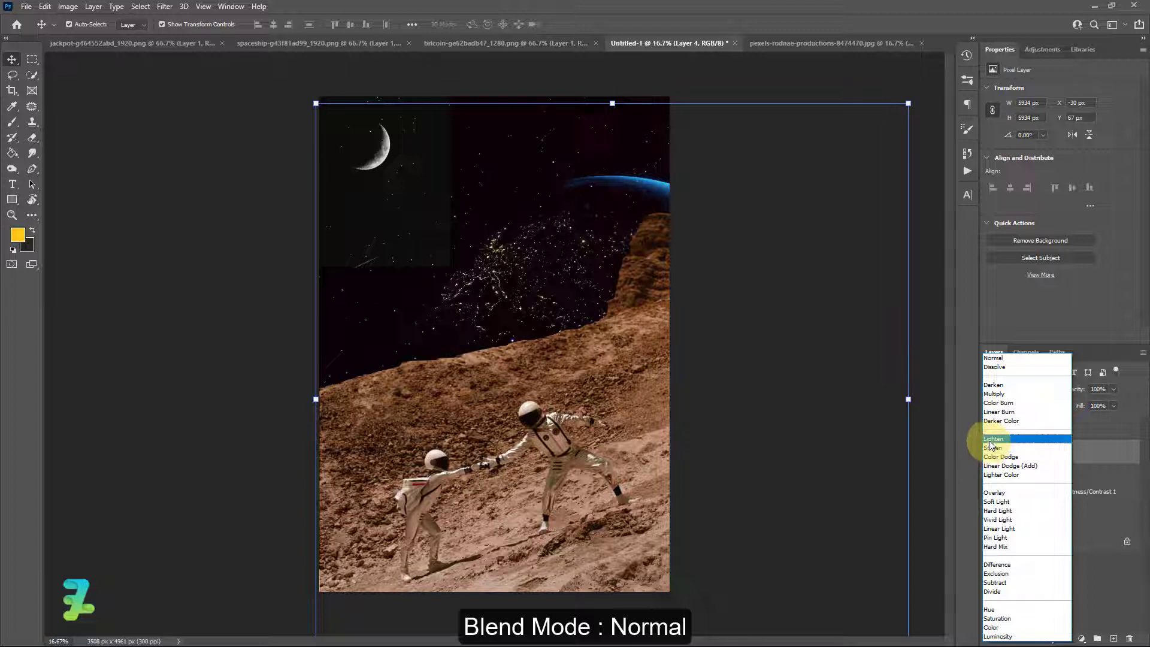
{"action": "left_click", "coordinate": [994, 357]}
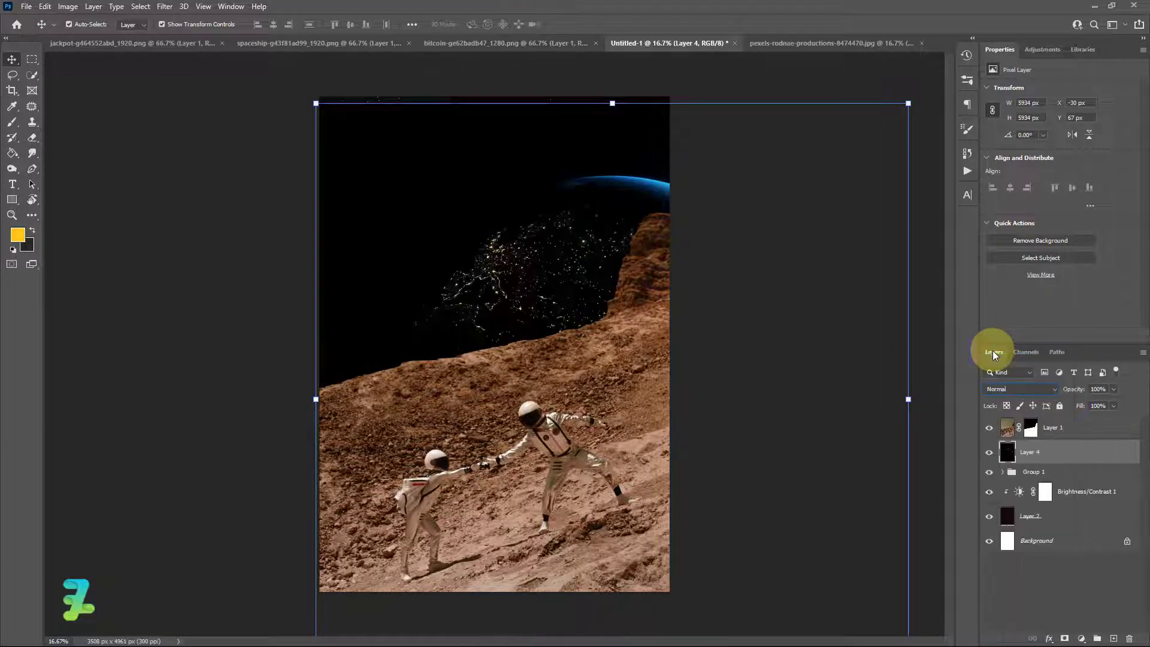
{"action": "left_click", "coordinate": [1064, 638]}
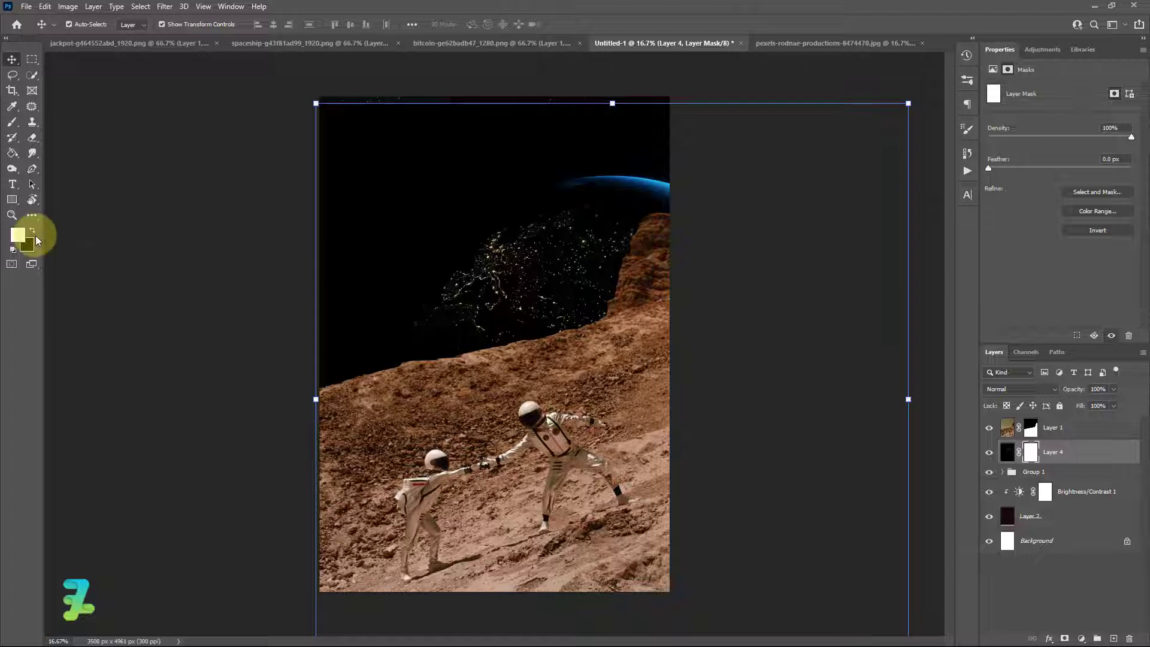
- Set the foreground colour to #000000 and paint on the Earth layer's mask to reveal the starry sky and moon around the Earth
{"action": "double_click", "coordinate": [20, 244]}
{"action": "left_click", "coordinate": [324, 129]}
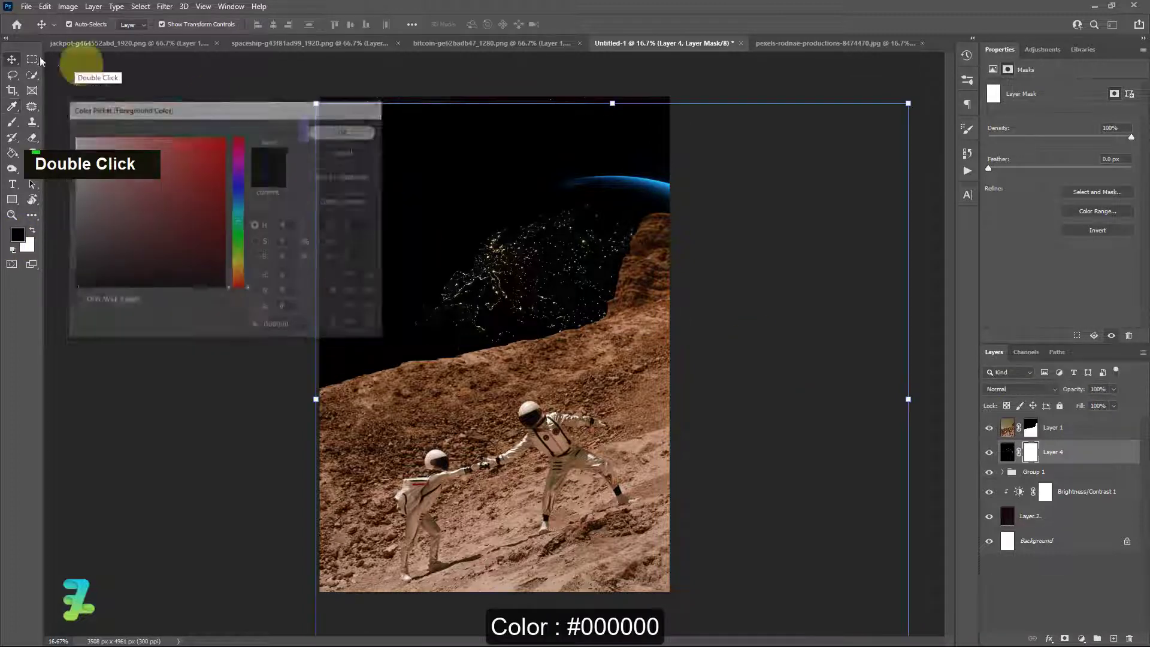
{"action": "left_click", "coordinate": [11, 122]}
{"action": "left_click_drag", "start_coordinate": [374, 172], "coordinate": [366, 174]}
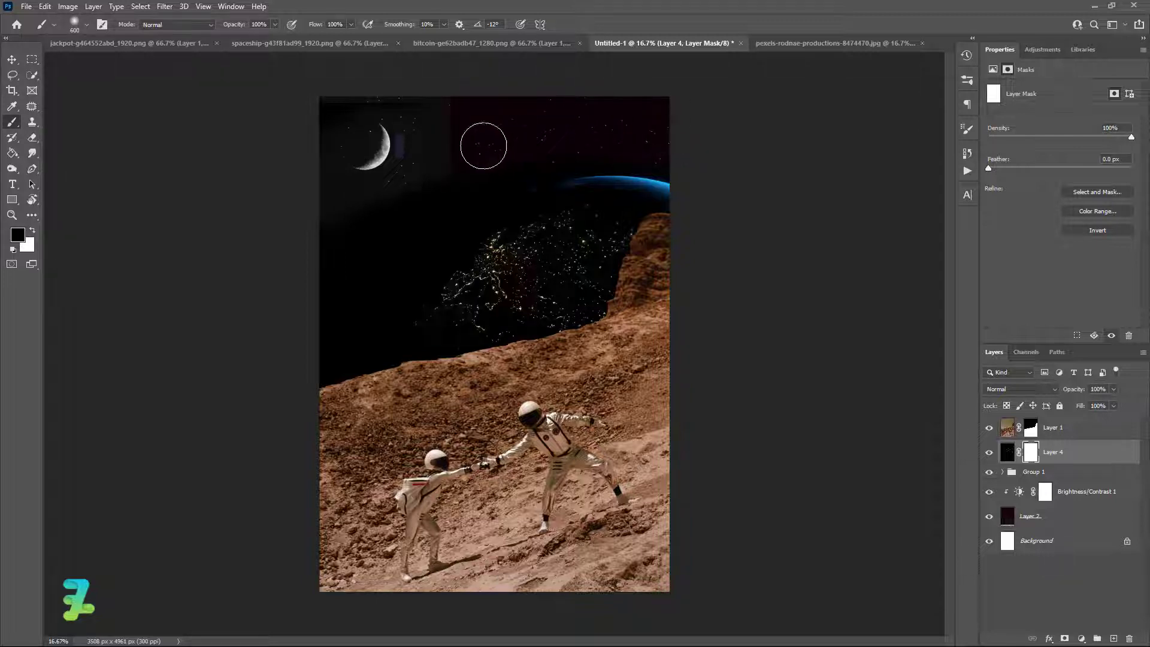
{"action": "left_click_drag", "start_coordinate": [483, 146], "coordinate": [484, 142]}
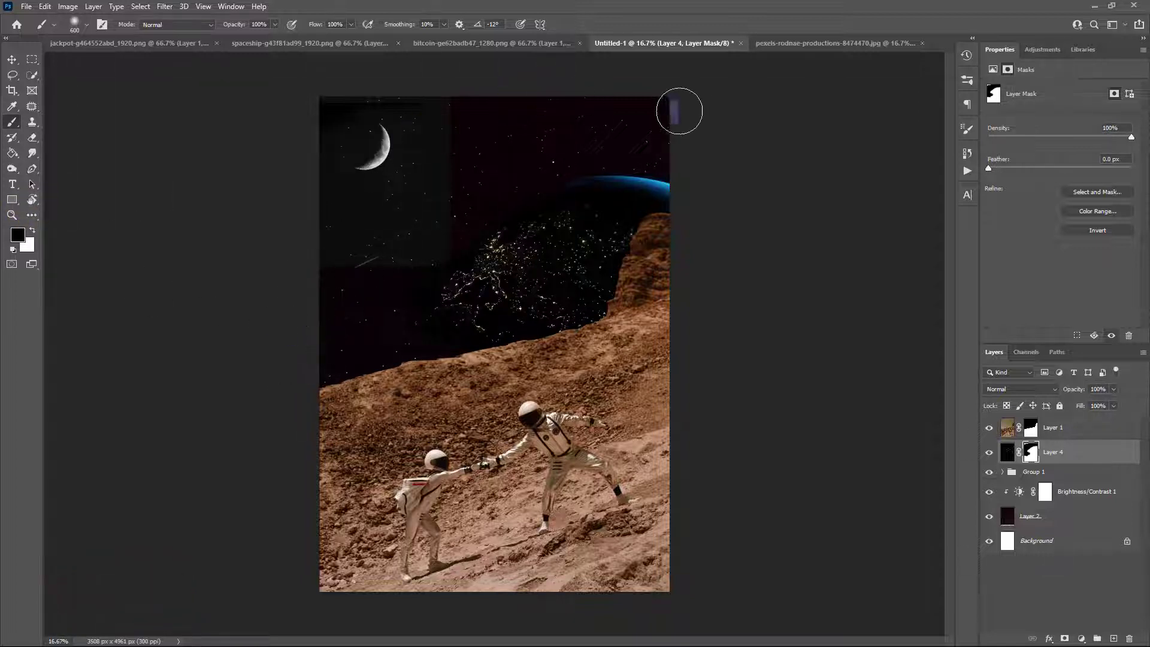
{"action": "left_click", "coordinate": [12, 61]}
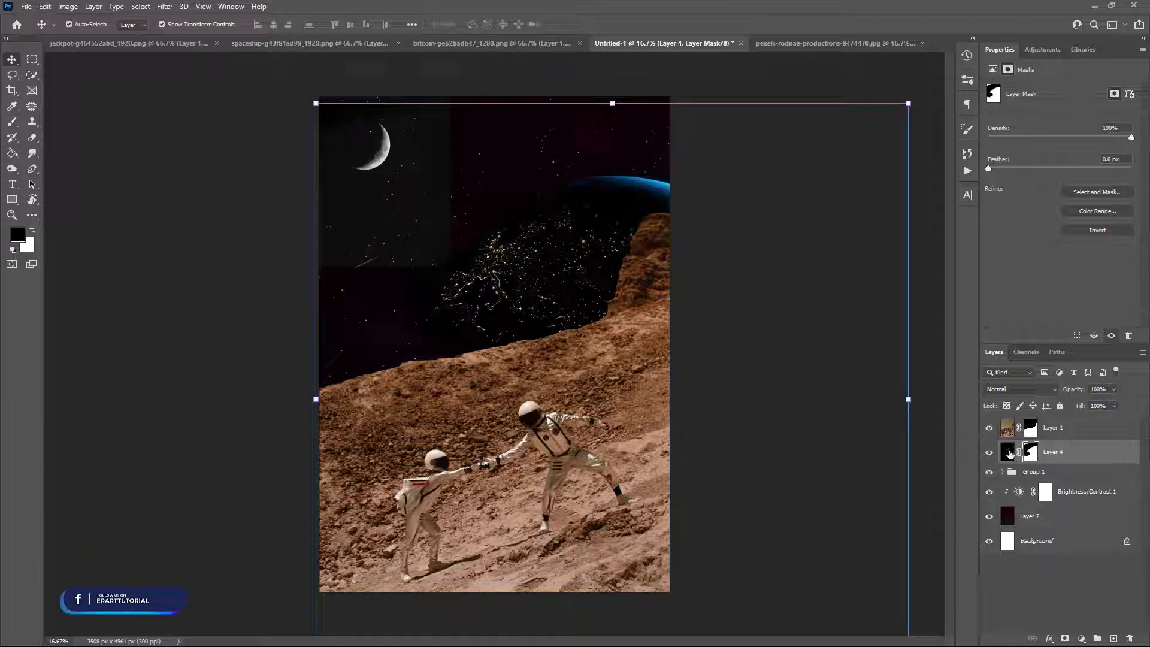
- Move the Earth image slightly down so its blue rim sits just above the rock peak
{"action": "left_click", "coordinate": [1008, 452]}
{"action": "key", "text": "ctrl+t"}
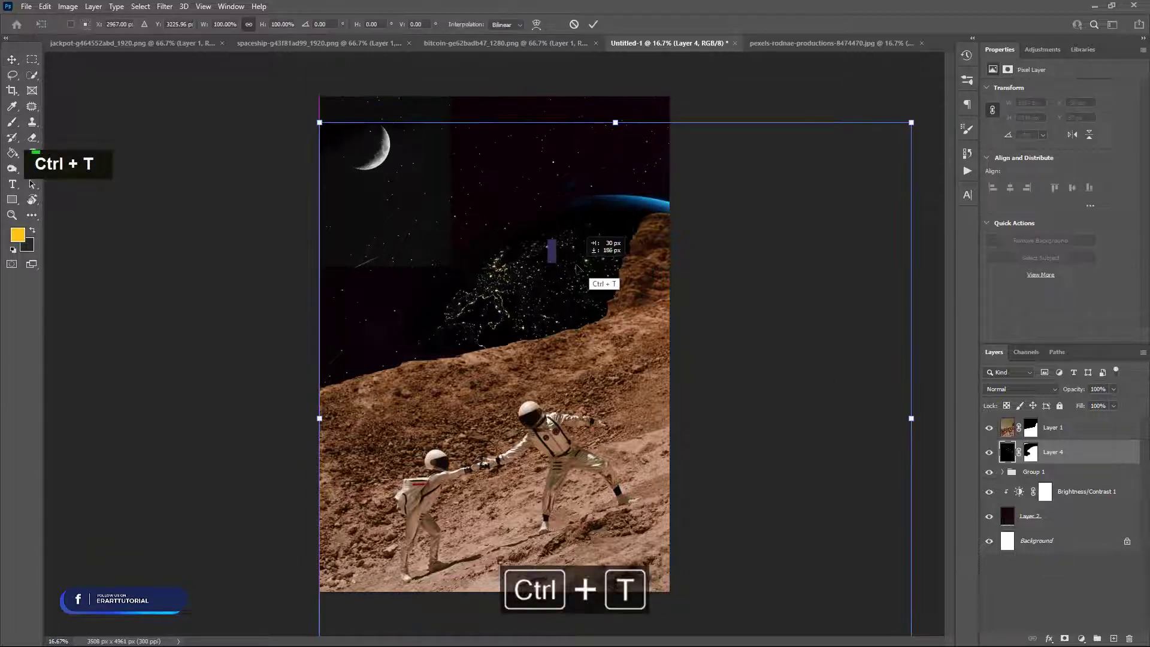
{"action": "left_click_drag", "start_coordinate": [577, 267], "coordinate": [577, 262]}
{"action": "double_click", "coordinate": [116, 205]}
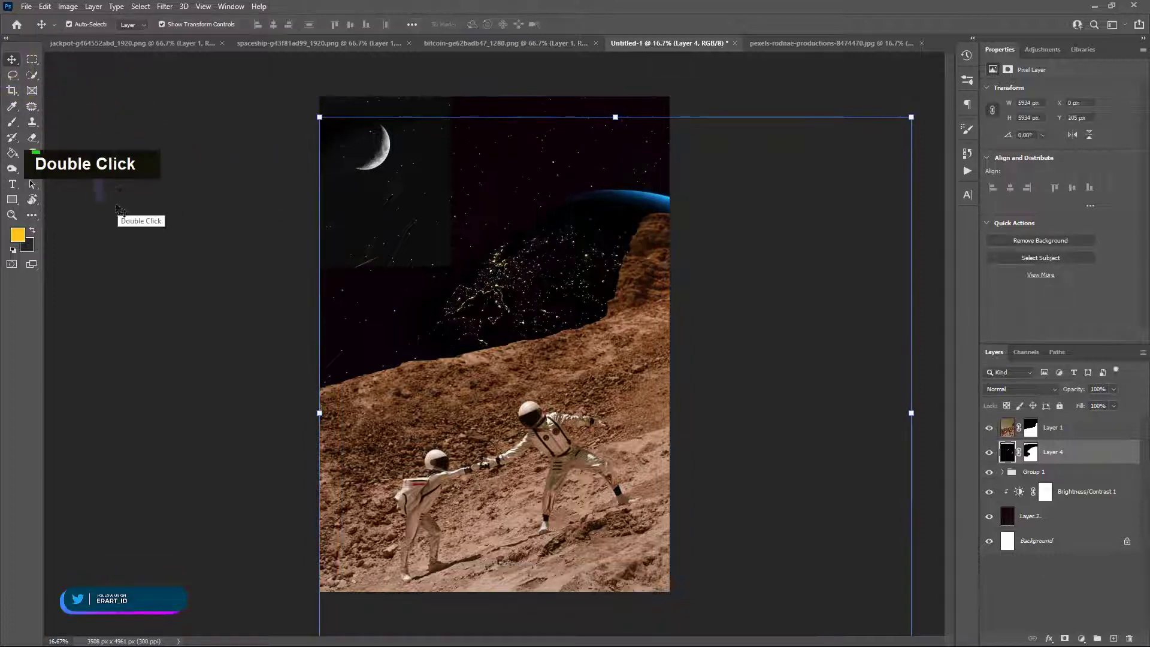
{"action": "left_click", "coordinate": [376, 163]}
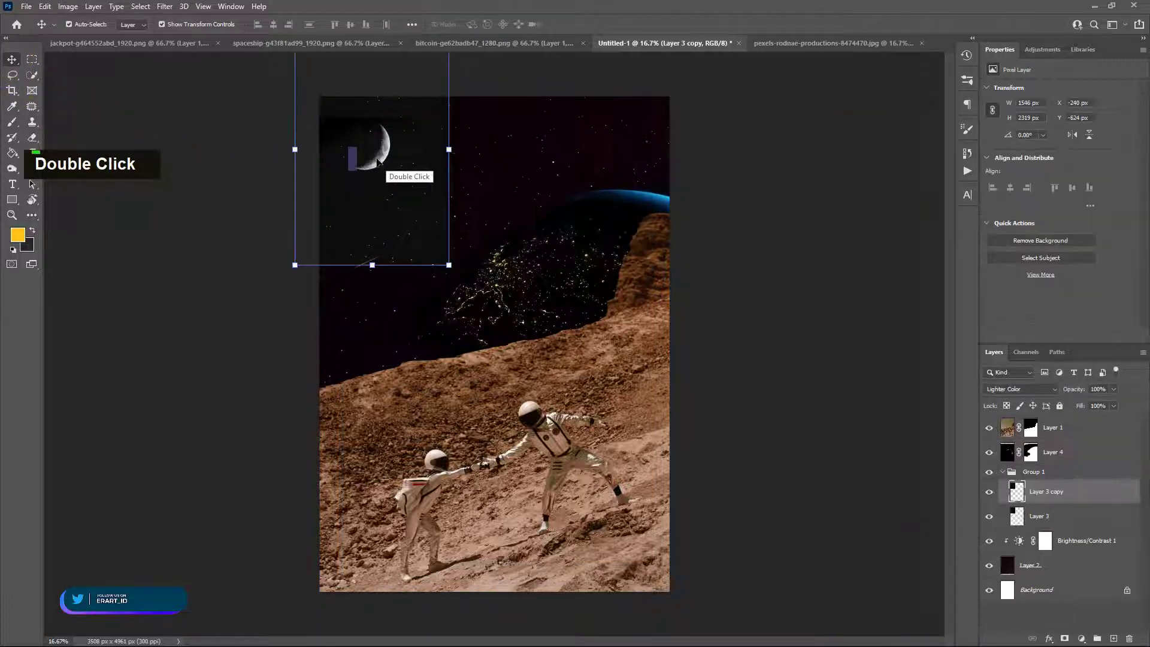
{"action": "left_click_drag", "start_coordinate": [379, 160], "coordinate": [368, 165]}
{"action": "key", "text": "ctrl+z"}
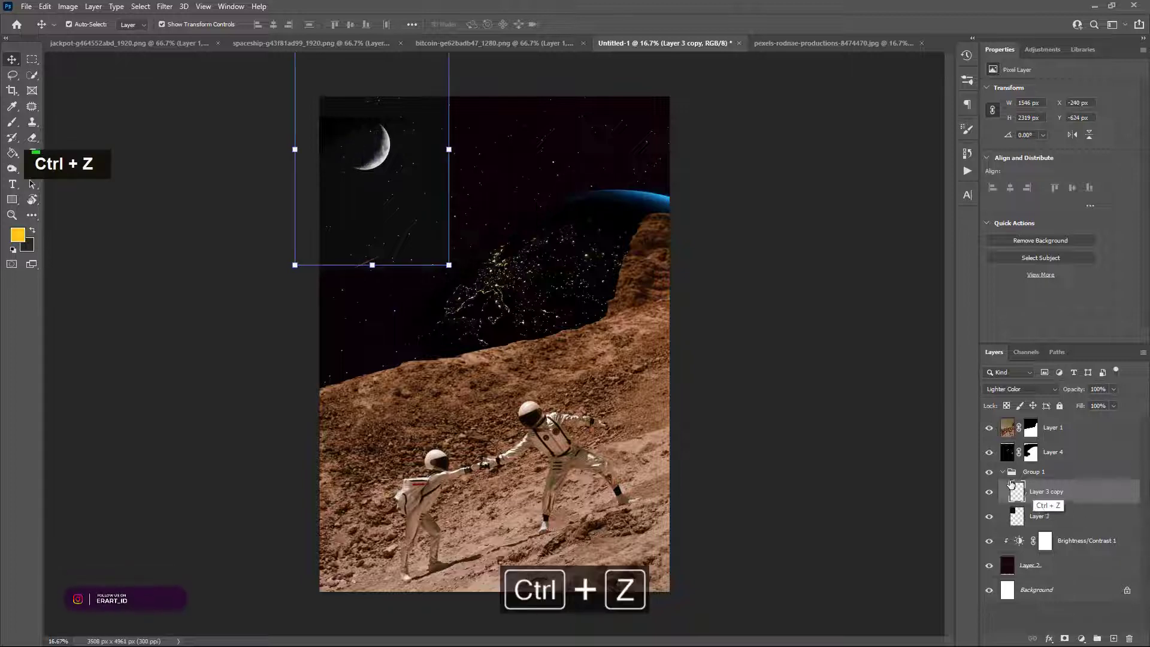
- Convert the moon group Group 1 to a smart object and move it about 66 px left and 162 px down
{"action": "left_click", "coordinate": [1003, 472]}
{"action": "right_click", "coordinate": [1040, 471]}
{"action": "left_click", "coordinate": [973, 316]}
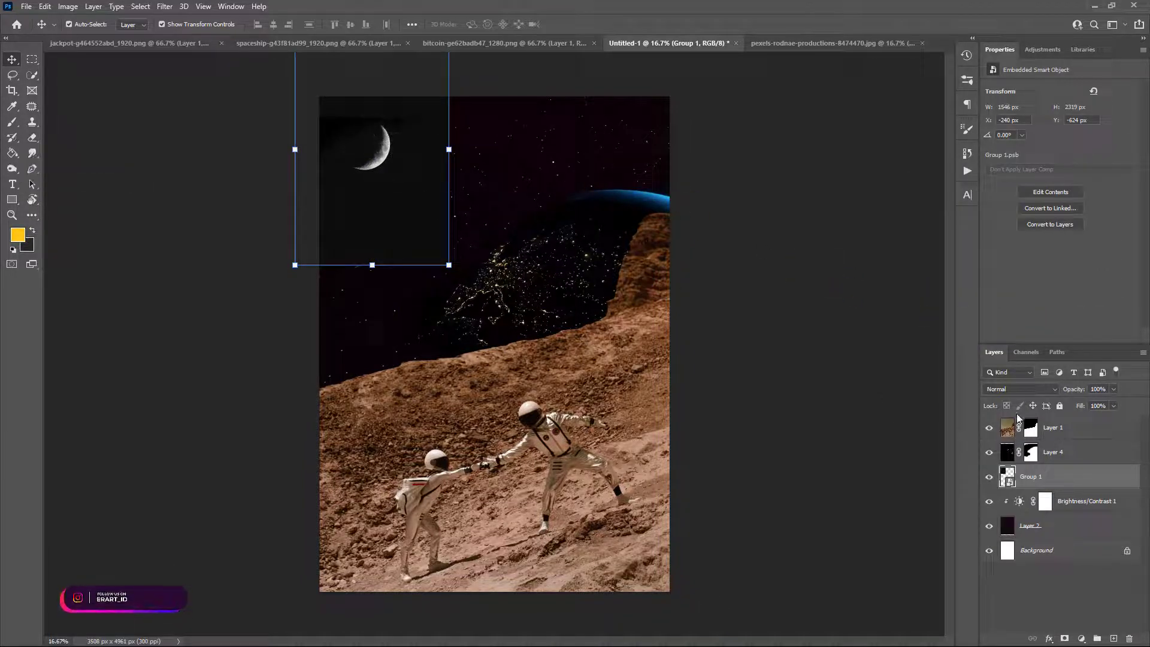
{"action": "left_click_drag", "start_coordinate": [400, 157], "coordinate": [376, 186]}
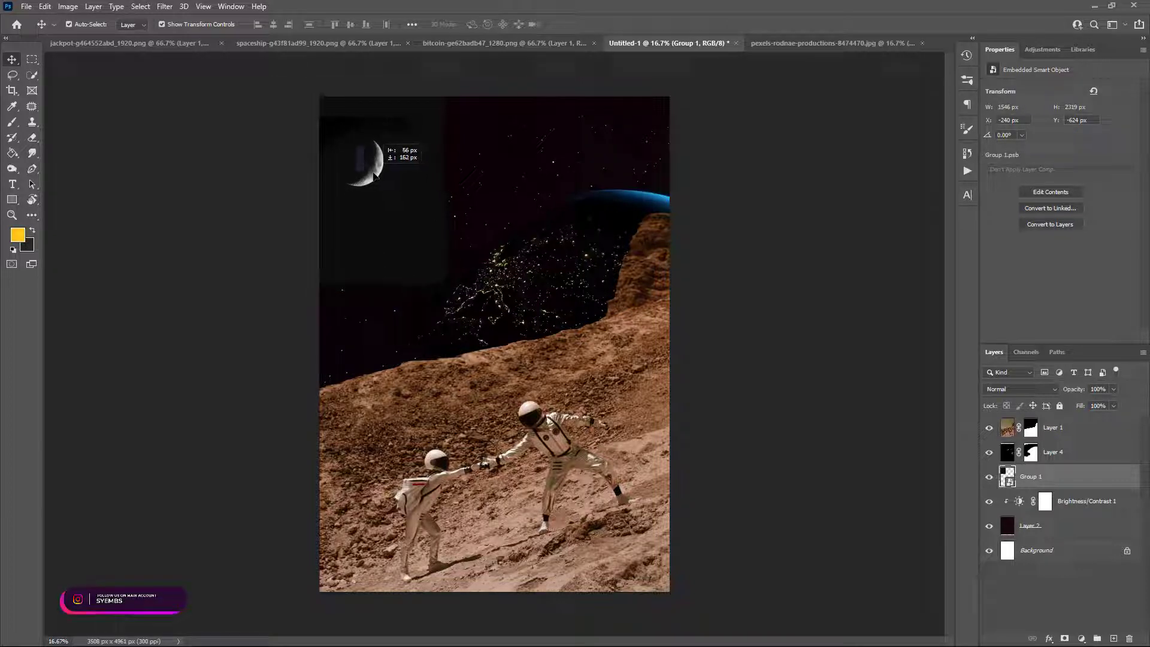
- Set the blend mode of the Group 1 smart object to Screen
{"action": "left_click", "coordinate": [1048, 390]}
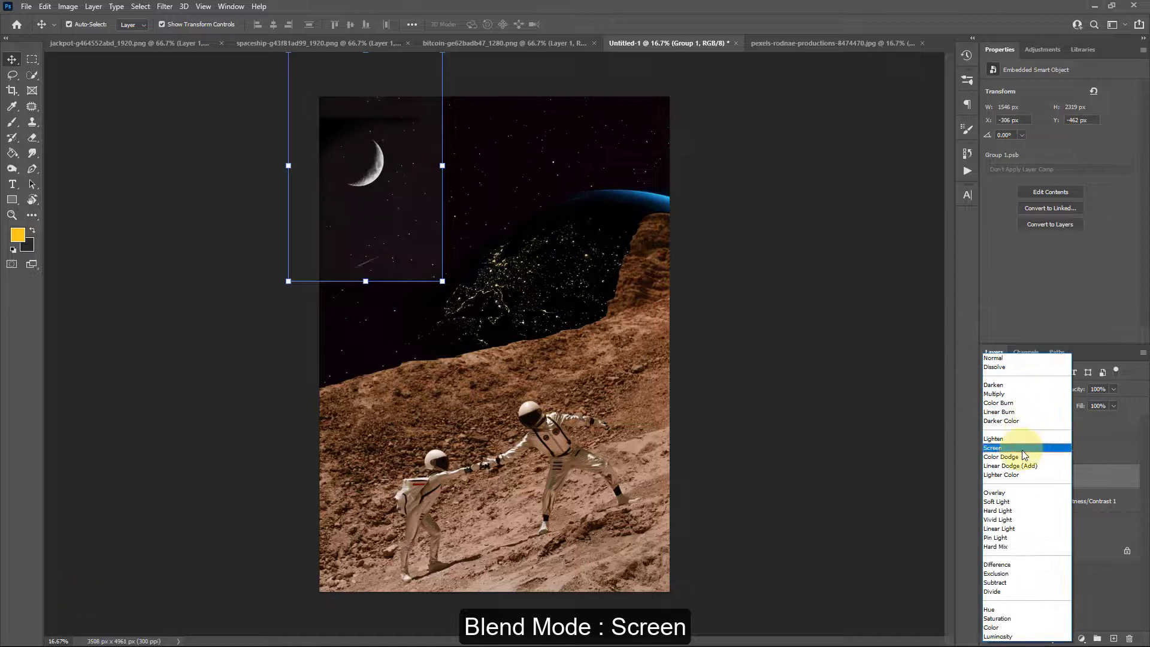
{"action": "left_click", "coordinate": [1017, 450]}
{"action": "left_click", "coordinate": [255, 233]}
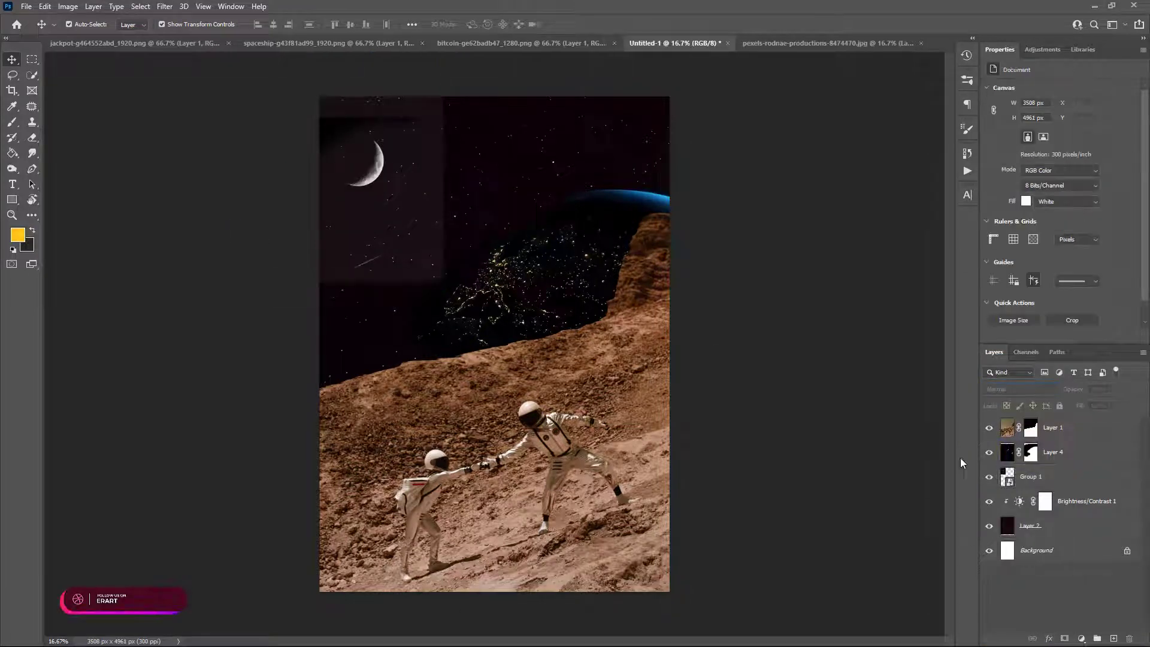
- Add a layer mask to Group 1 and paint it black around the moon to hide the lighter rectangular background
{"action": "left_click", "coordinate": [1038, 479]}
{"action": "left_click", "coordinate": [1067, 637]}
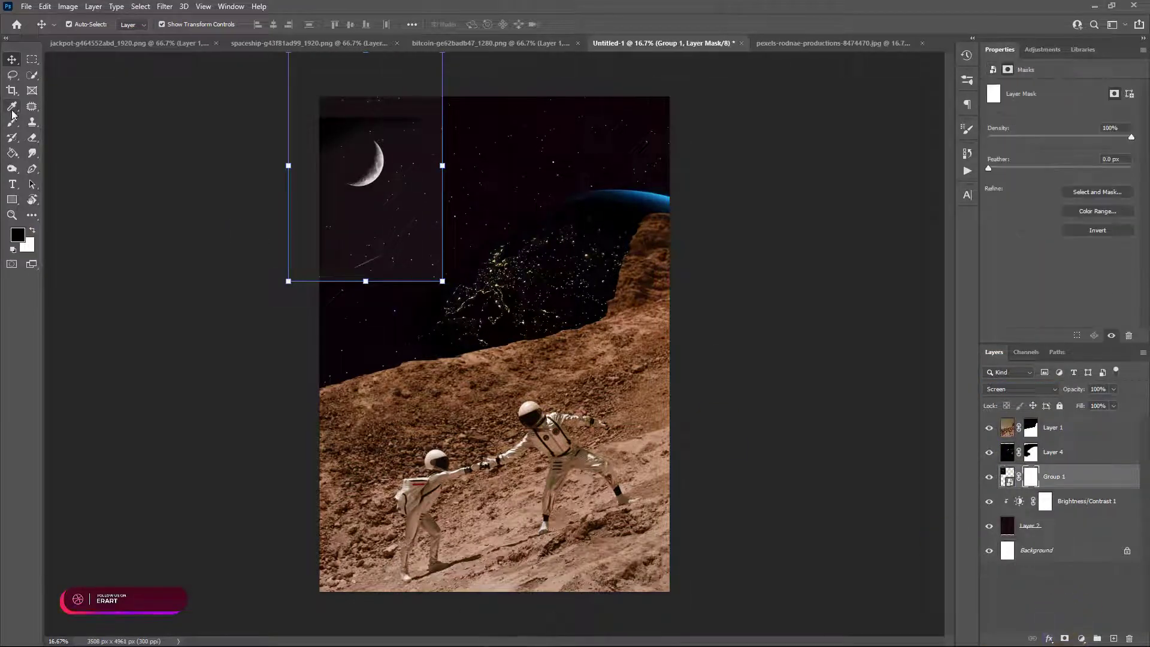
{"action": "left_click", "coordinate": [12, 123]}
{"action": "mouse_move", "coordinate": [383, 126]}
{"action": "left_mouse_down"}
{"action": "mouse_move", "coordinate": [406, 105]}
{"action": "mouse_move", "coordinate": [422, 104]}
{"action": "mouse_move", "coordinate": [441, 152]}
{"action": "mouse_move", "coordinate": [437, 202]}
{"action": "mouse_move", "coordinate": [399, 255]}
{"action": "mouse_move", "coordinate": [307, 187]}
{"action": "left_mouse_up"}
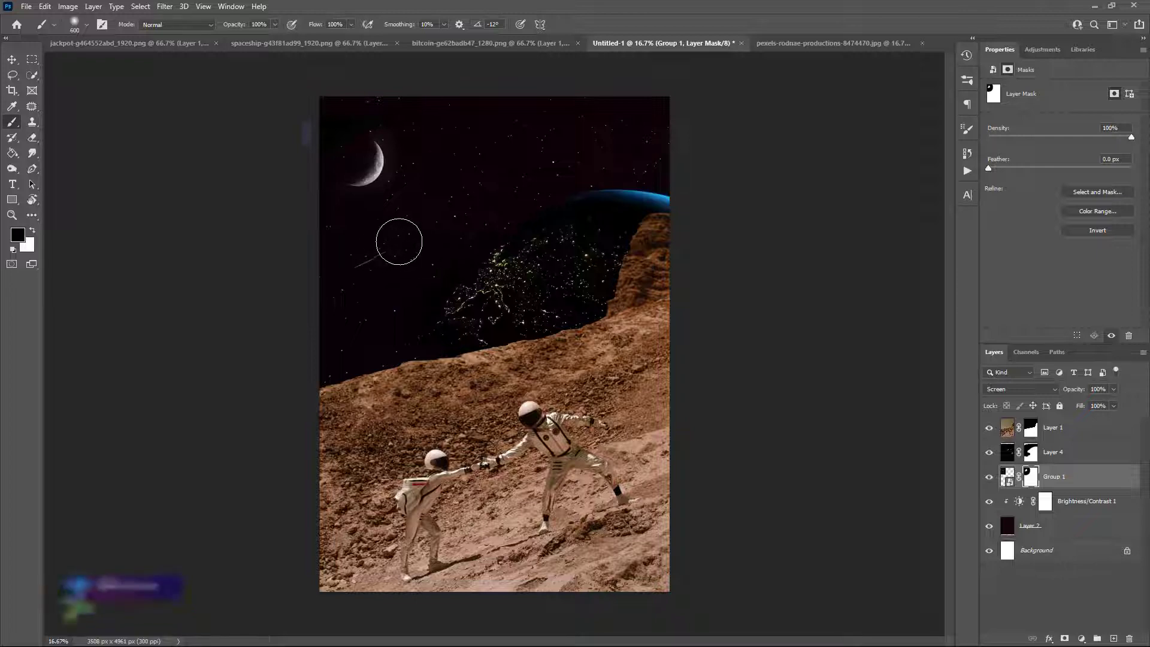
{"action": "left_click", "coordinate": [12, 59]}
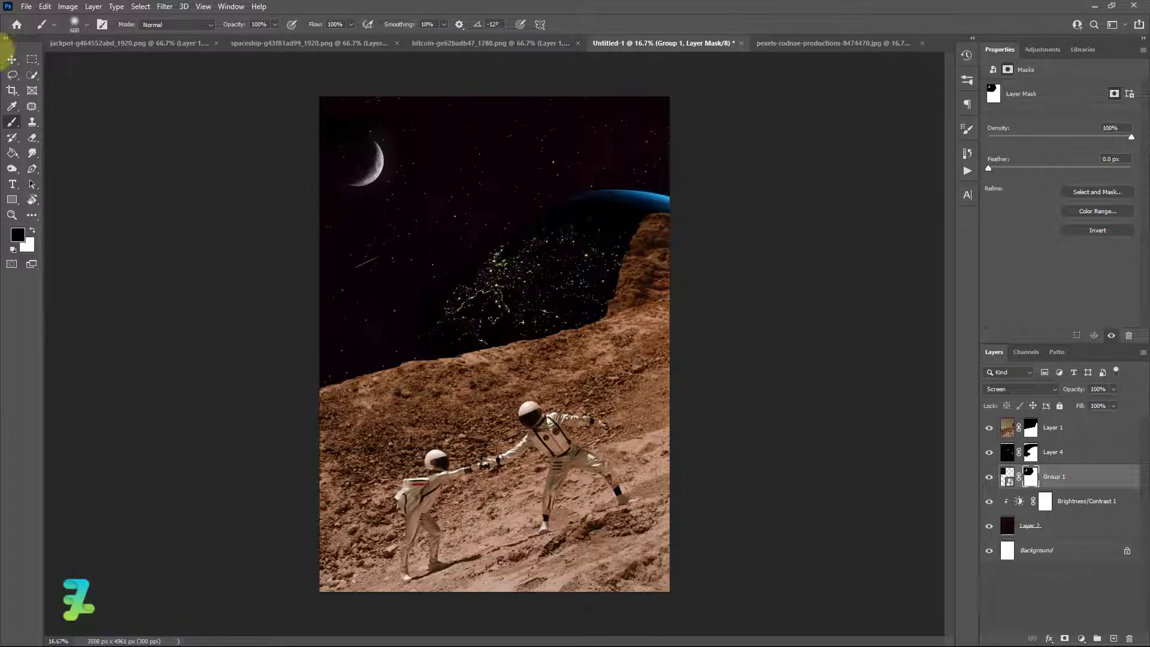
{"action": "left_click", "coordinate": [113, 154]}
- Float the bitcoin image in its own window and copy the coin into Untitled-1 as a new top layer
{"action": "left_click", "coordinate": [489, 46]}
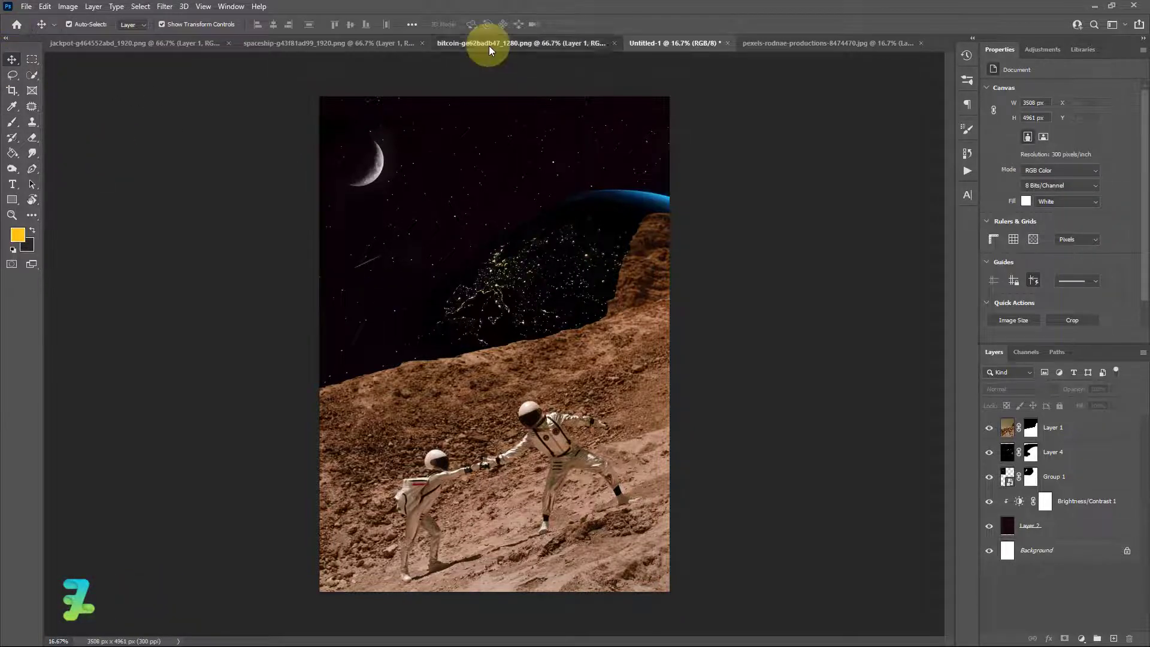
{"action": "right_click", "coordinate": [489, 45]}
{"action": "left_click", "coordinate": [516, 112]}
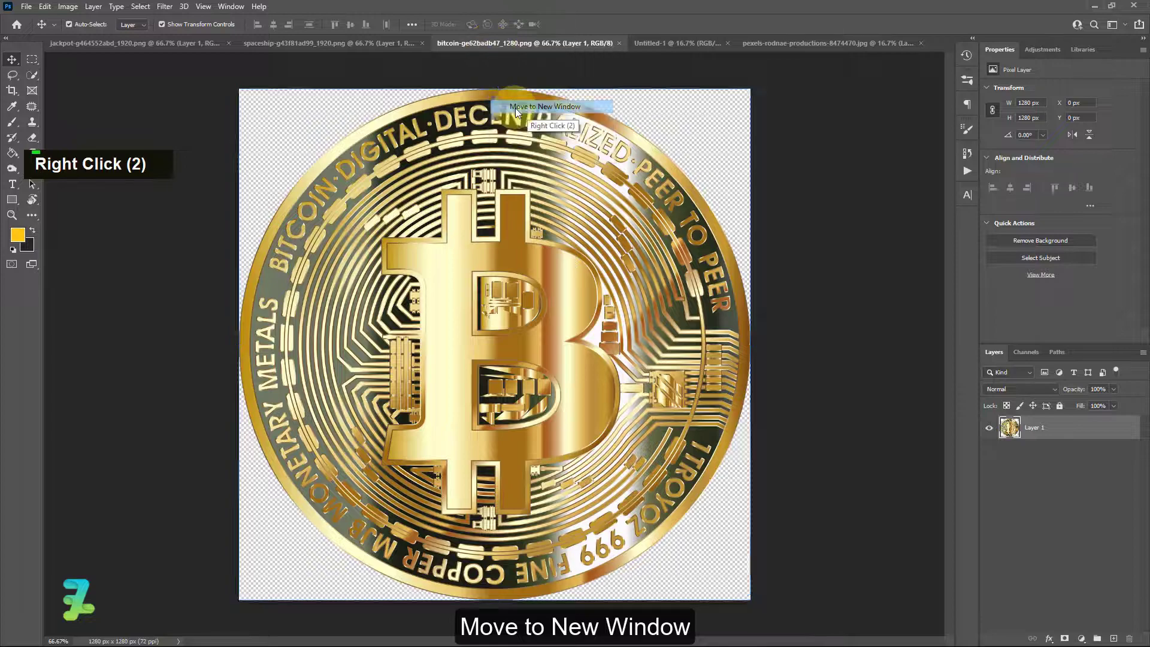
{"action": "left_click_drag", "start_coordinate": [358, 46], "coordinate": [426, 169]}
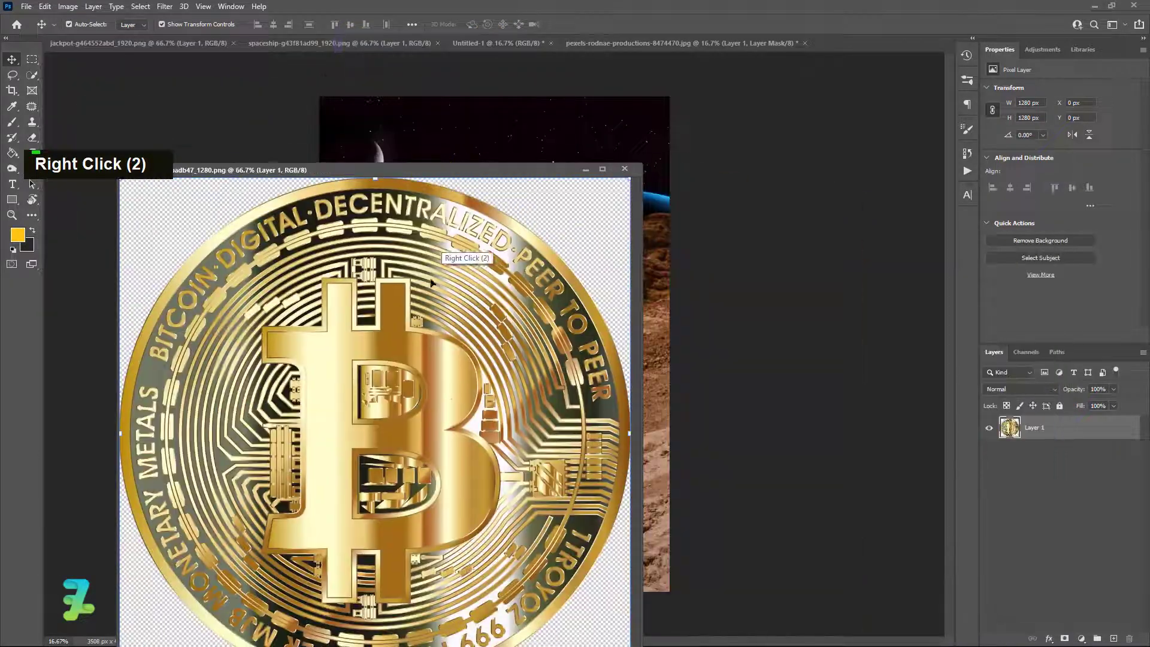
{"action": "left_click_drag", "start_coordinate": [436, 367], "coordinate": [409, 358]}
- Scale the bitcoin down to about 34.4% and position it over the lower astronaut's helmet
{"action": "left_click_drag", "start_coordinate": [468, 309], "coordinate": [430, 330]}
{"action": "left_click_drag", "start_coordinate": [382, 376], "coordinate": [428, 414]}
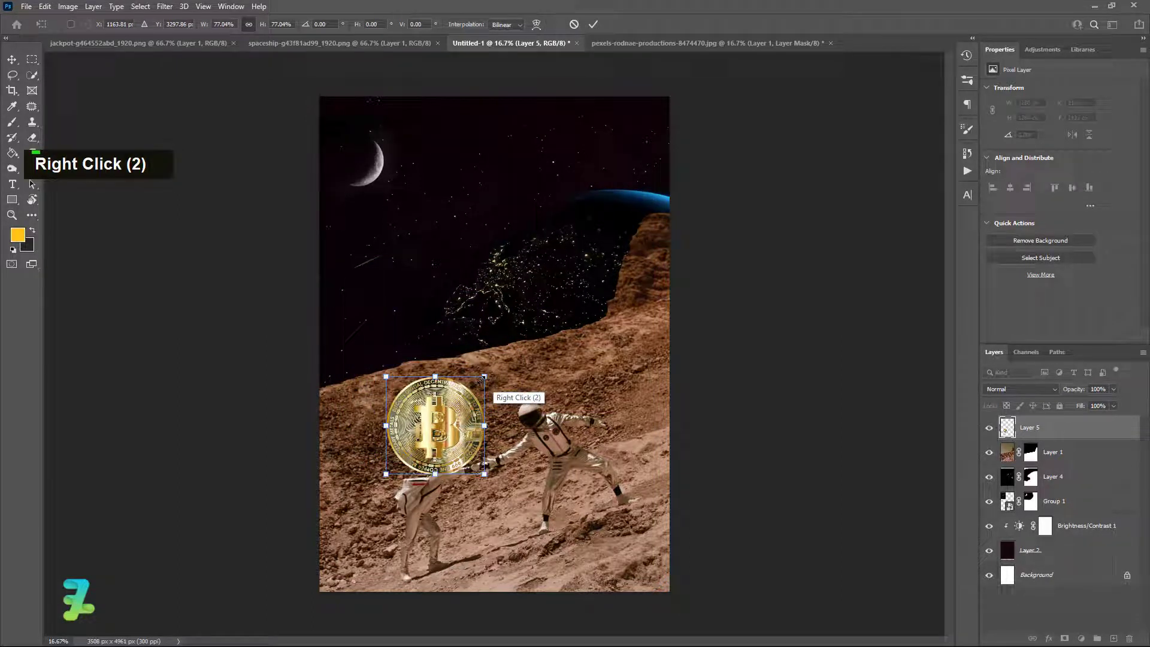
{"action": "left_click_drag", "start_coordinate": [484, 376], "coordinate": [423, 458]}
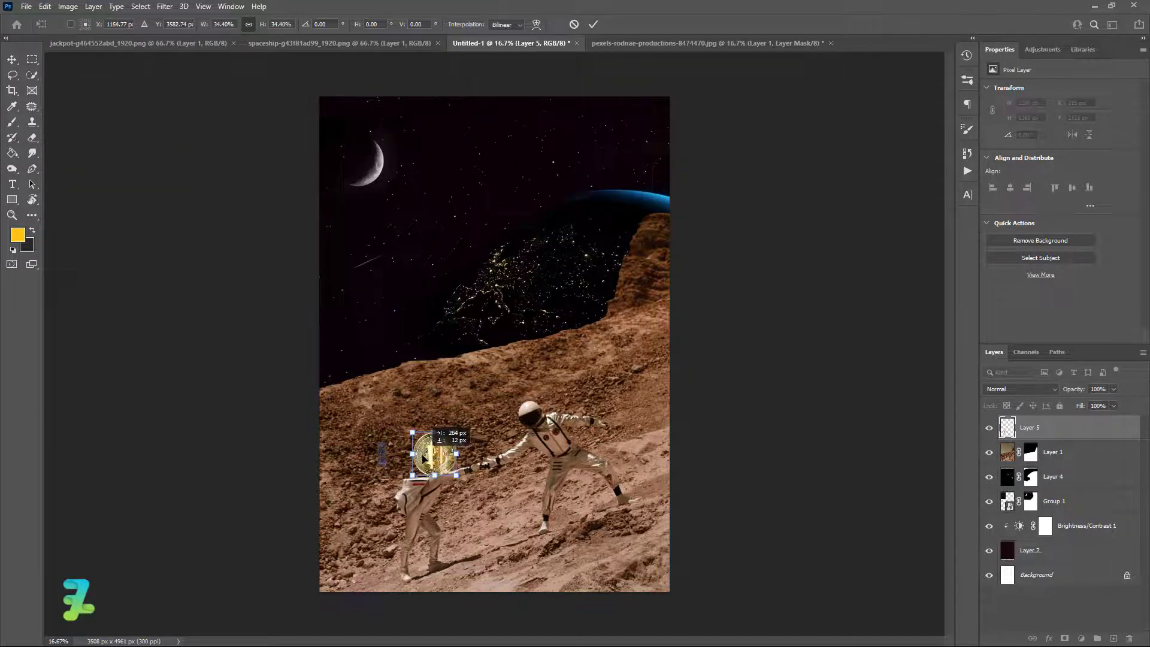
{"action": "left_click", "coordinate": [12, 60]}
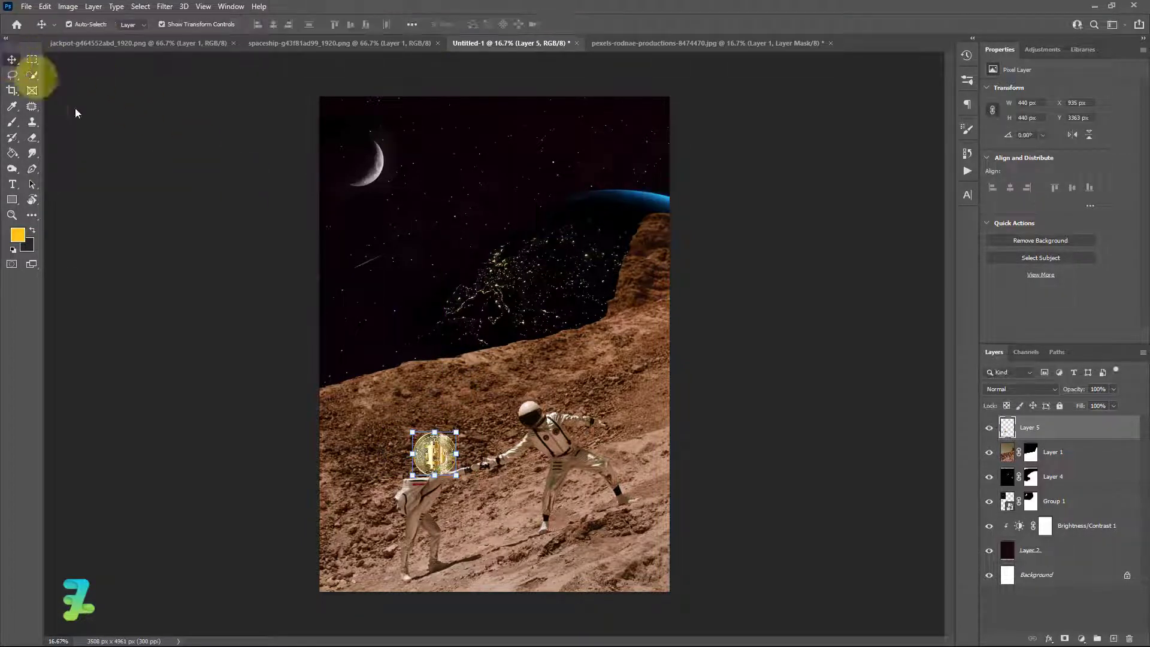
{"action": "left_click", "coordinate": [181, 212]}
{"action": "left_click_drag", "start_coordinate": [442, 452], "coordinate": [444, 452]}
{"action": "left_click", "coordinate": [824, 471]}
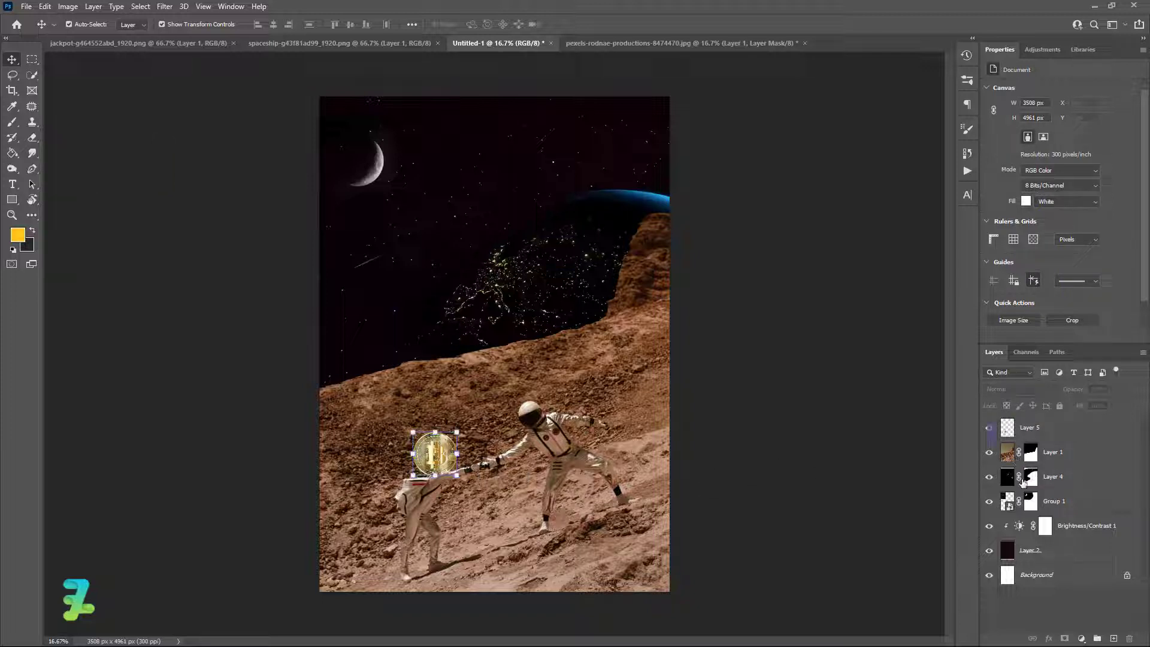
- Add a Levels adjustment clipped to the bitcoin layer with midtones 0.80 and output white level 240
{"action": "left_click", "coordinate": [1030, 427]}
{"action": "left_click", "coordinate": [1081, 639]}
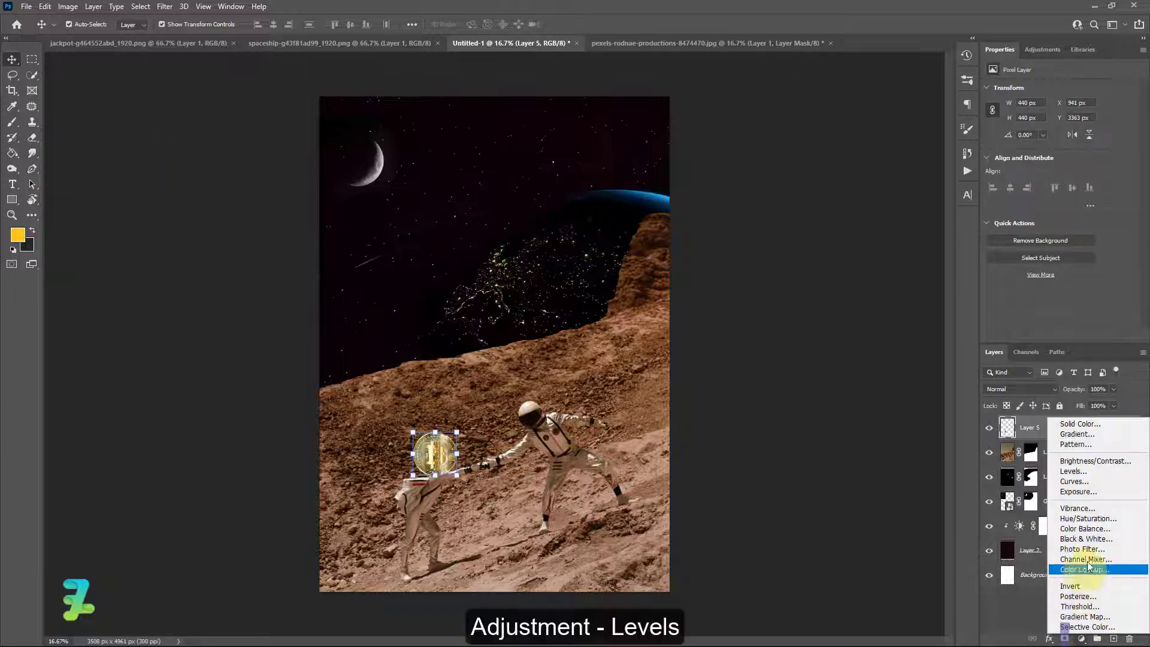
{"action": "left_click", "coordinate": [1090, 472]}
{"action": "left_click", "coordinate": [1059, 336]}
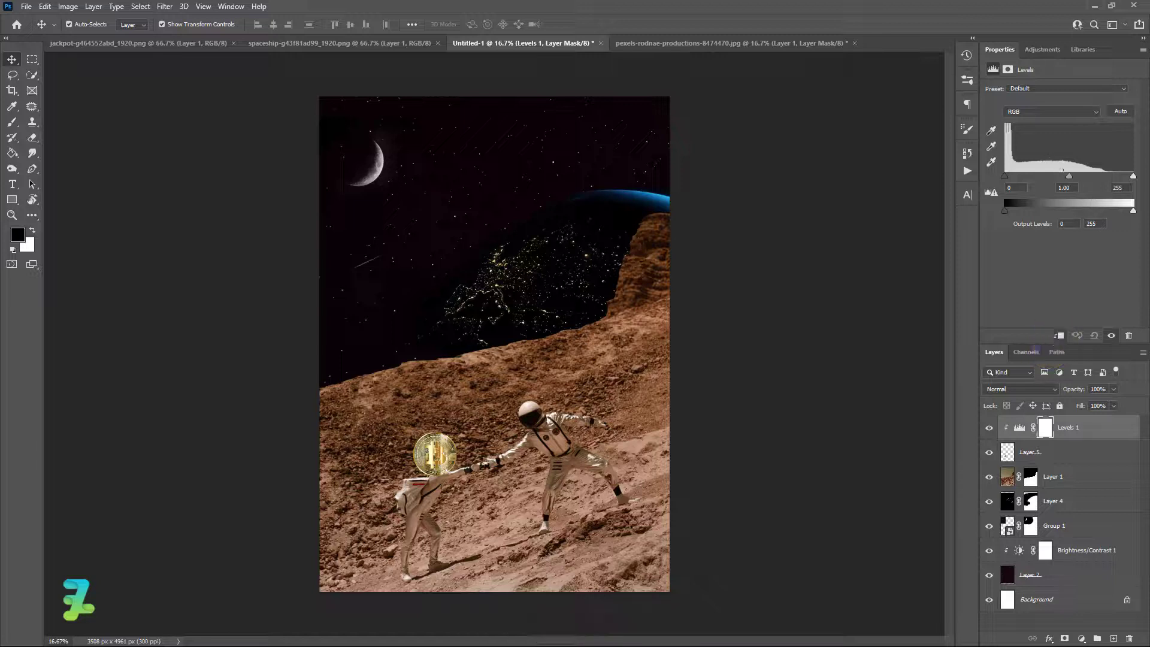
{"action": "left_click_drag", "start_coordinate": [1068, 175], "coordinate": [1054, 177]}
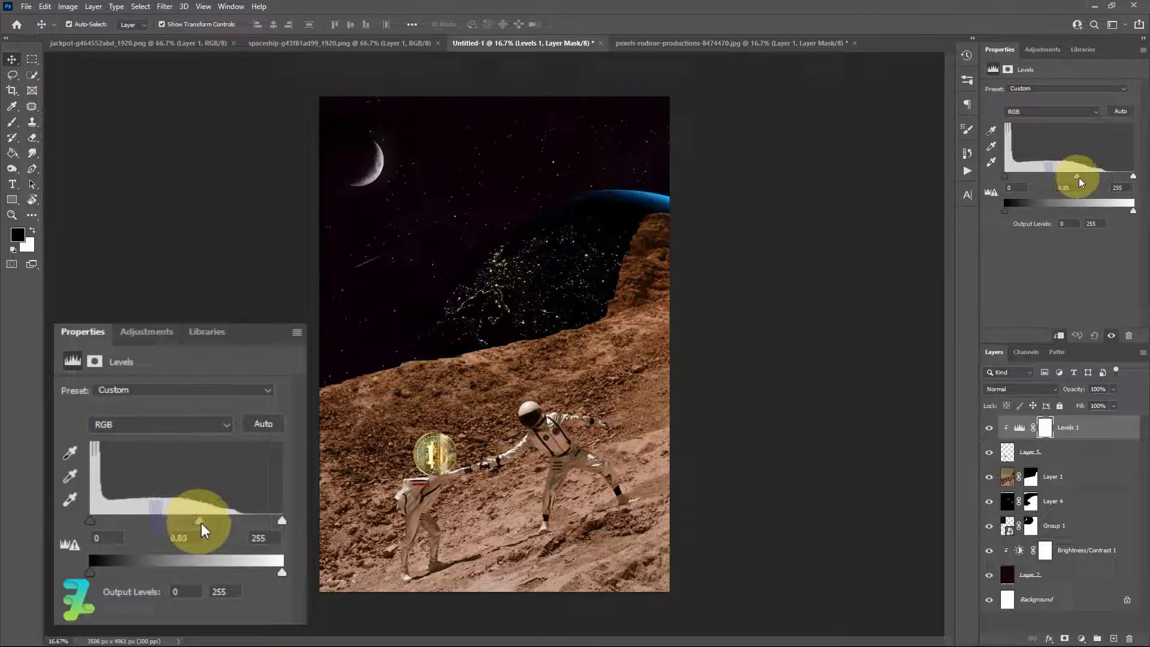
{"action": "left_click_drag", "start_coordinate": [1079, 180], "coordinate": [1081, 179]}
{"action": "left_click_drag", "start_coordinate": [1133, 211], "coordinate": [1125, 217]}
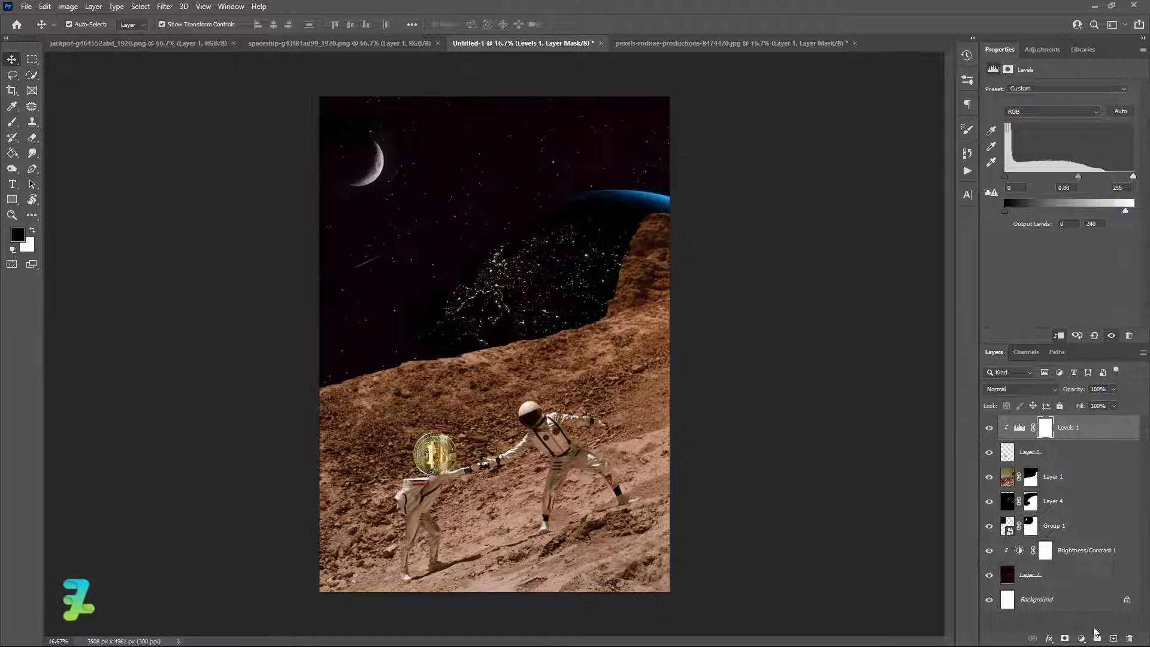
- Add a Photo Filter adjustment clipped to the bitcoin, using Warming Filter (85) at 57% density
{"action": "left_click", "coordinate": [1081, 639]}
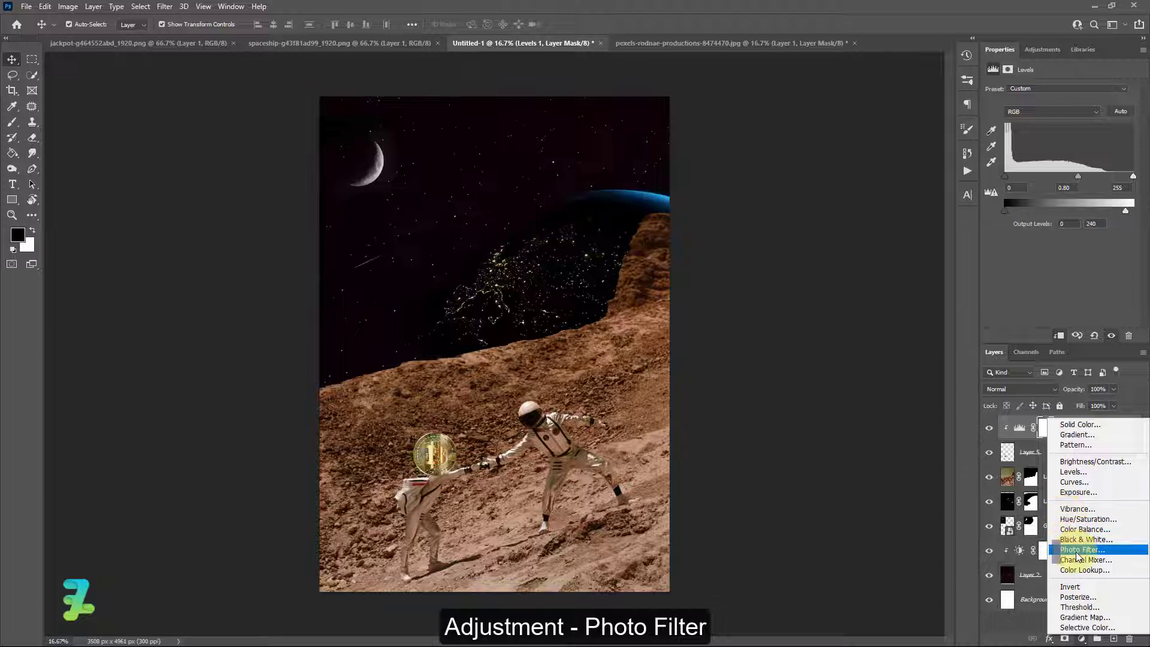
{"action": "left_click", "coordinate": [1082, 549]}
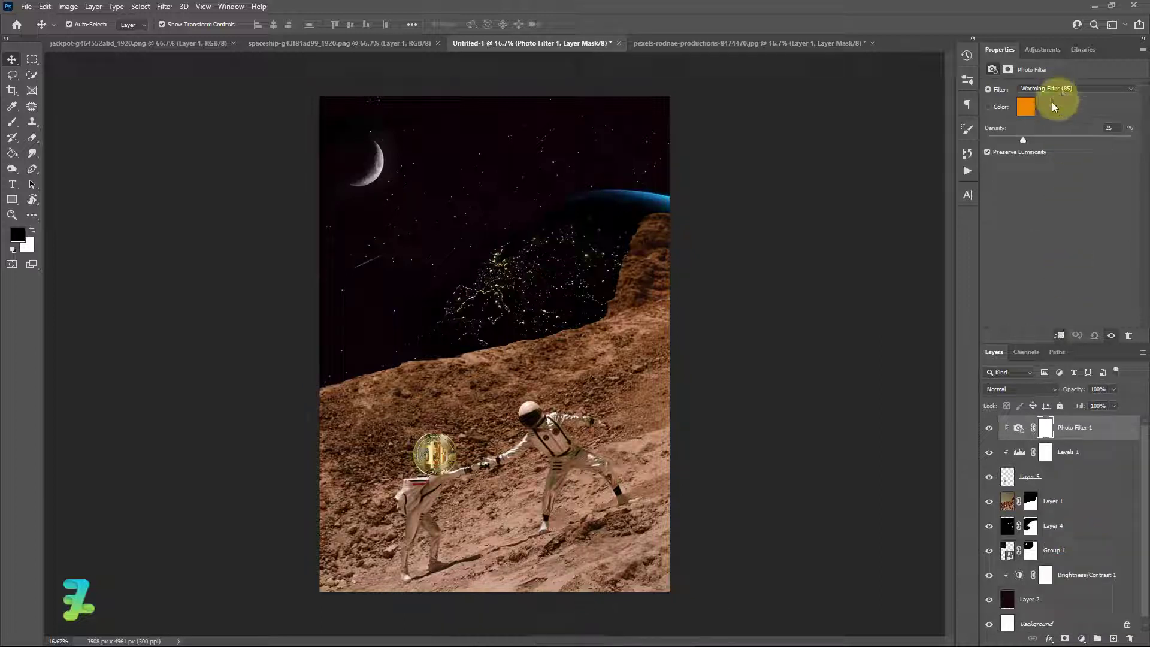
{"action": "left_click_drag", "start_coordinate": [1023, 140], "coordinate": [1069, 144]}
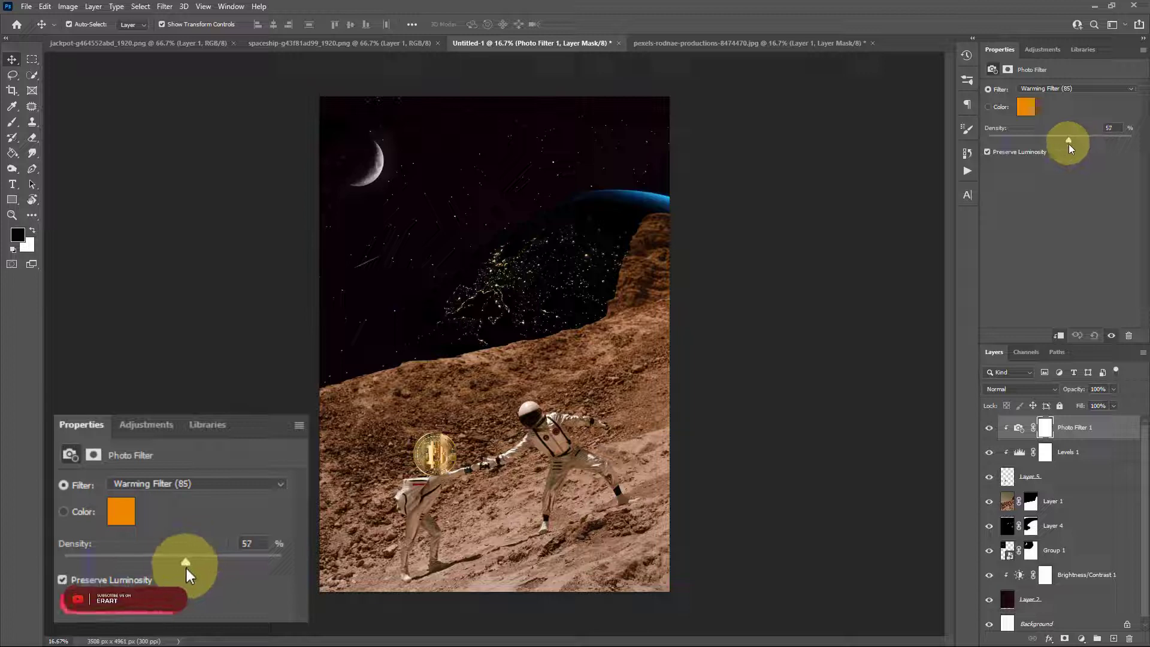
{"action": "left_click", "coordinate": [883, 196]}
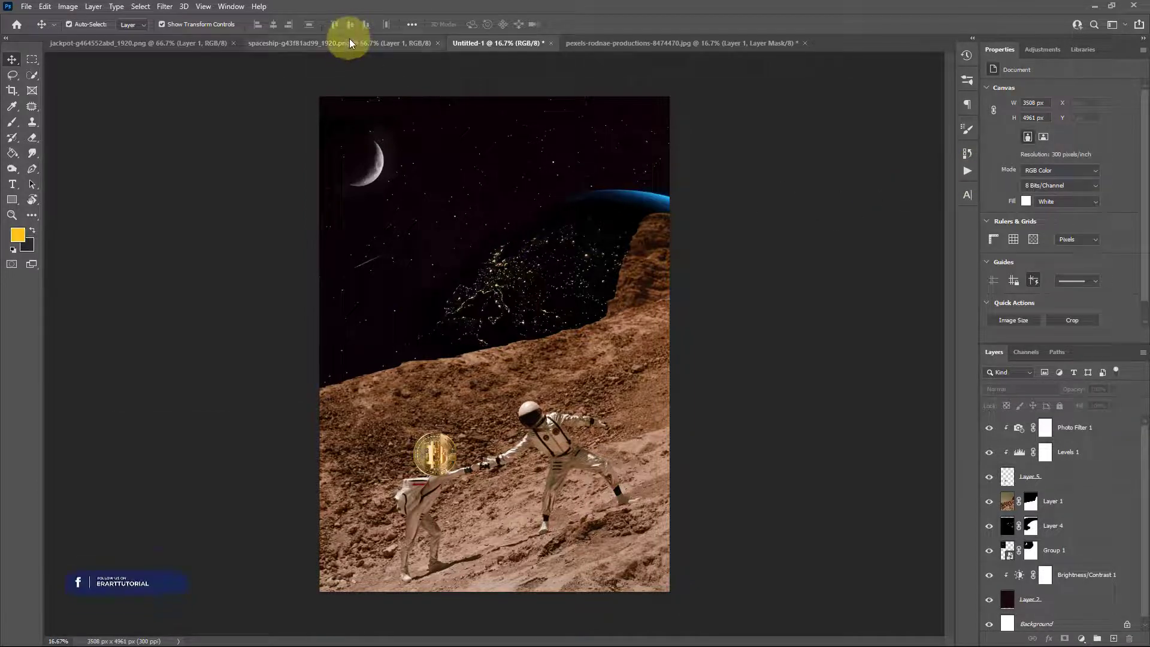
- Float the spaceship image in its own window and copy the shuttle into Untitled-1 as a new top layer
{"action": "right_click", "coordinate": [349, 38]}
{"action": "right_click", "coordinate": [340, 40]}
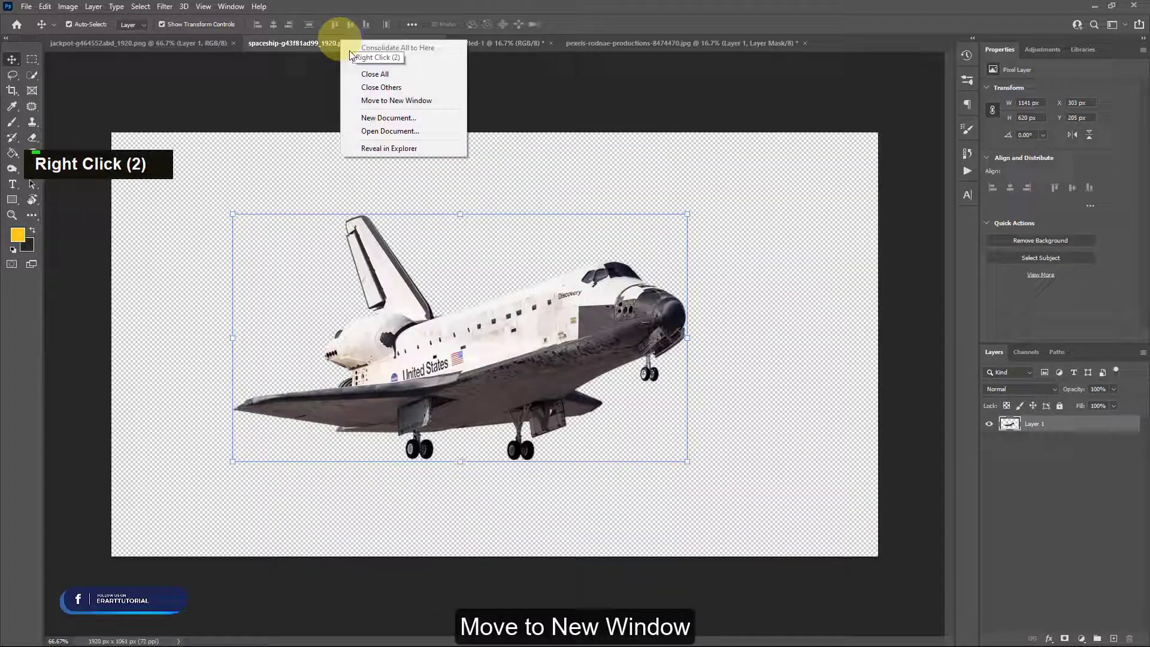
{"action": "left_click", "coordinate": [383, 100]}
{"action": "left_click_drag", "start_coordinate": [333, 36], "coordinate": [515, 221]}
{"action": "left_click", "coordinate": [871, 373]}
- Enlarge the space shuttle to about 133.3% and place it in the sky between the moon and the Earth's rim
{"action": "left_click_drag", "start_coordinate": [463, 268], "coordinate": [492, 214]}
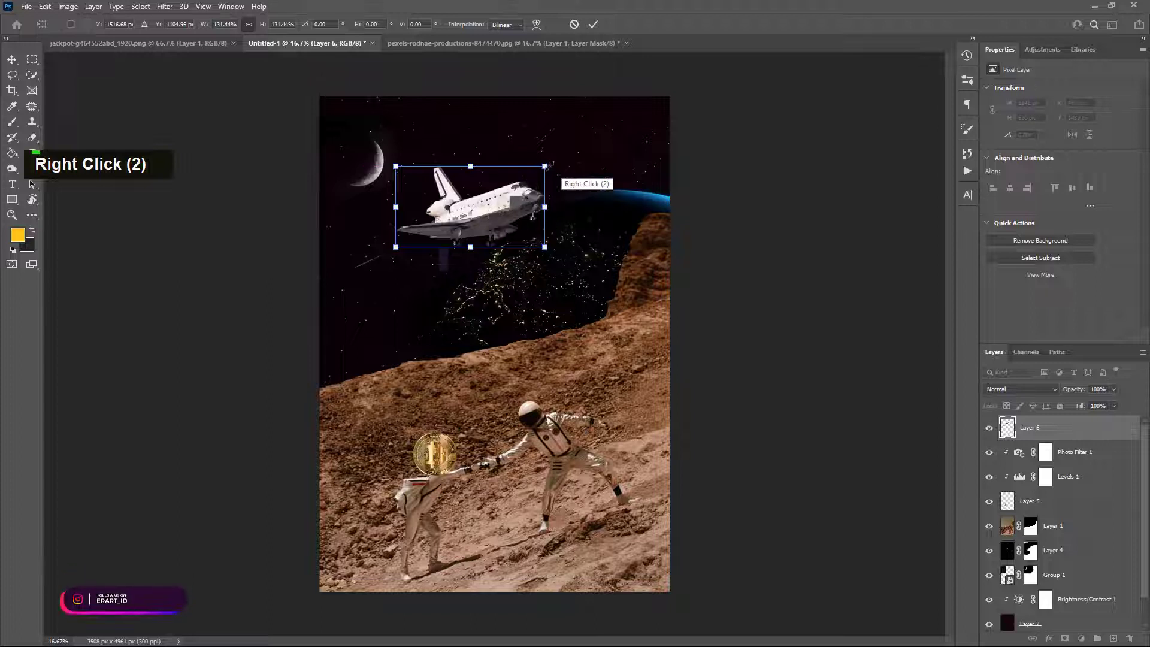
{"action": "left_click_drag", "start_coordinate": [549, 163], "coordinate": [551, 161]}
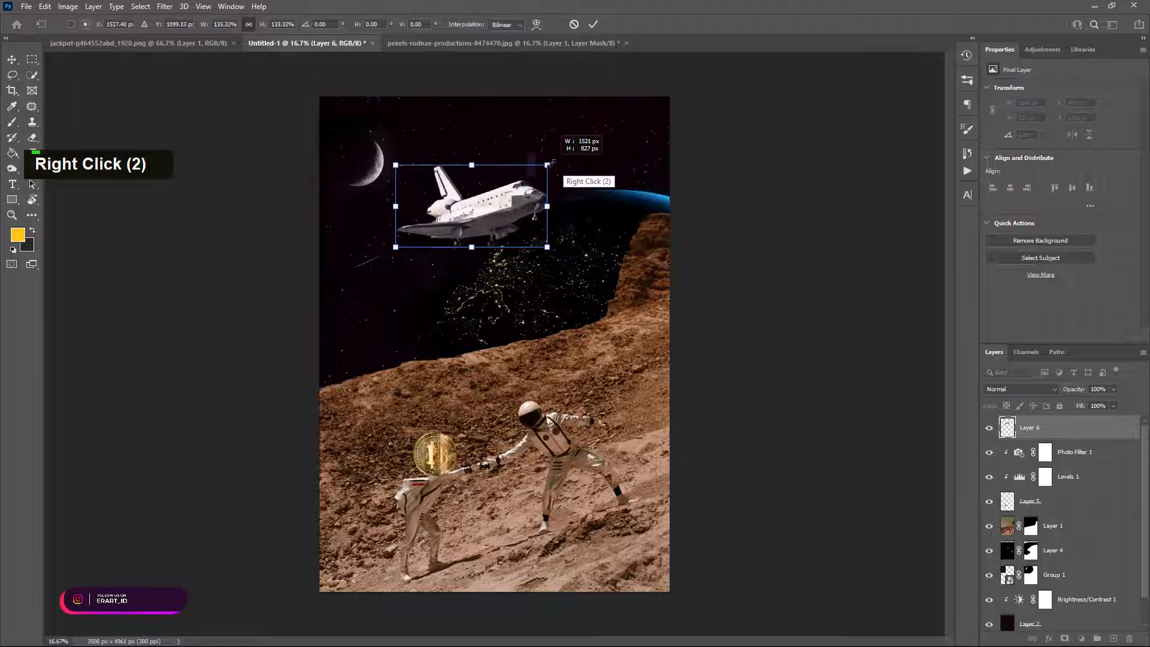
{"action": "left_click", "coordinate": [16, 61]}
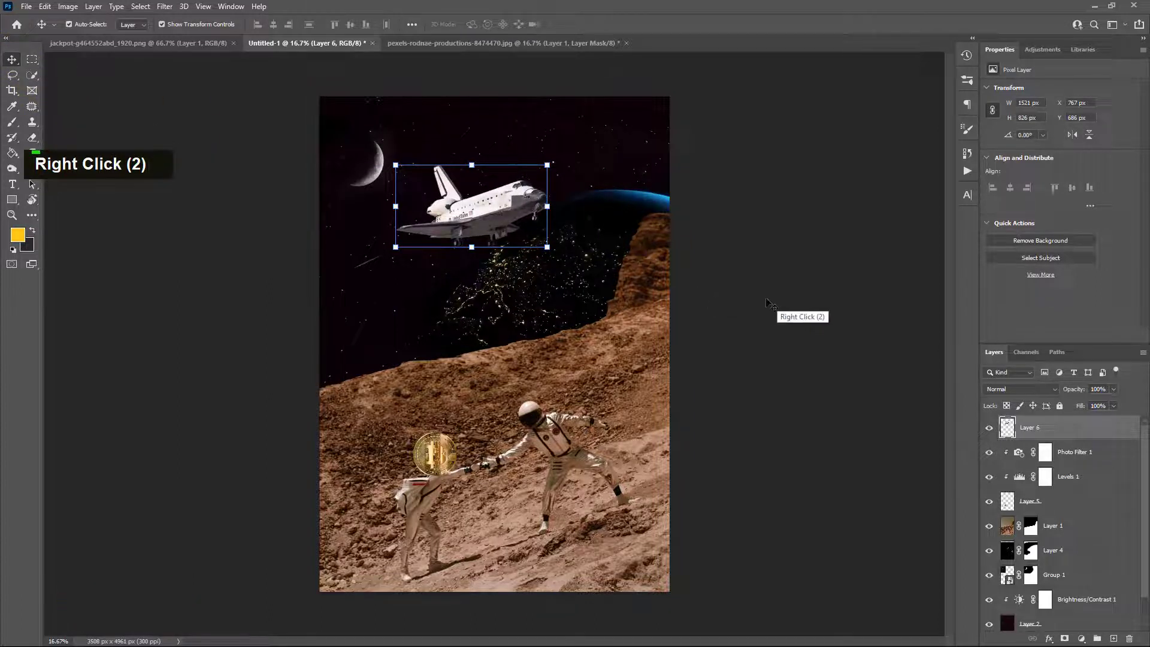
{"action": "left_click", "coordinate": [731, 297]}
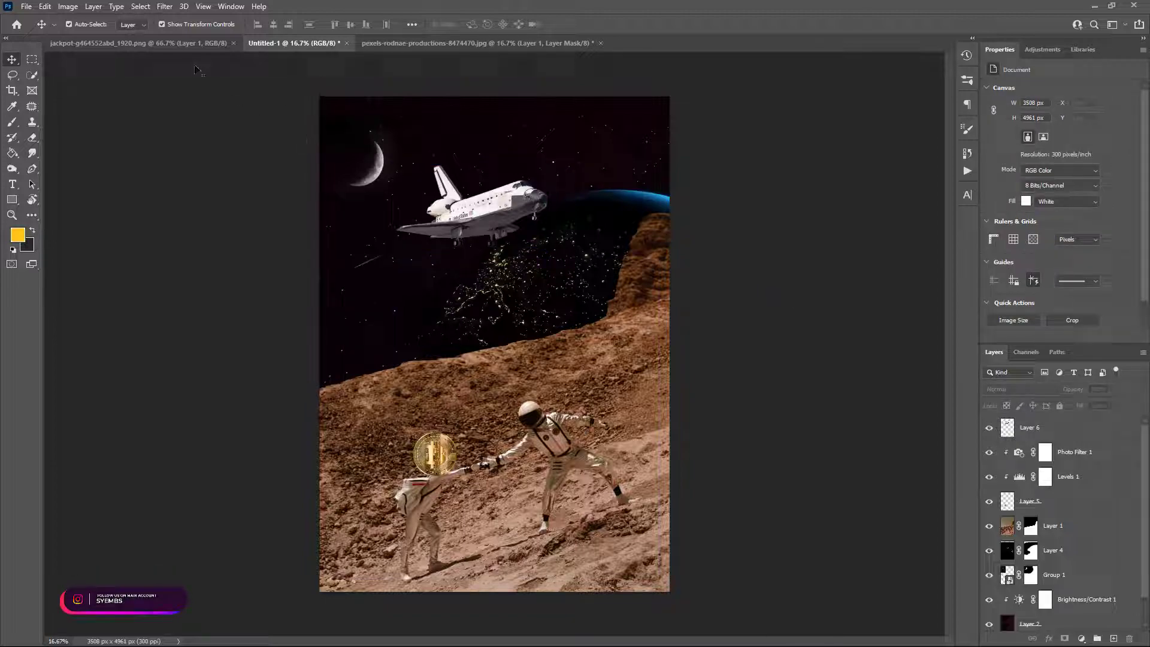
- Float the jackpot image in its own window, copy the money briefcase into Untitled-1 as a new top layer, and close the source image
{"action": "left_click", "coordinate": [187, 43]}
{"action": "right_click", "coordinate": [204, 44]}
{"action": "left_click", "coordinate": [240, 107]}
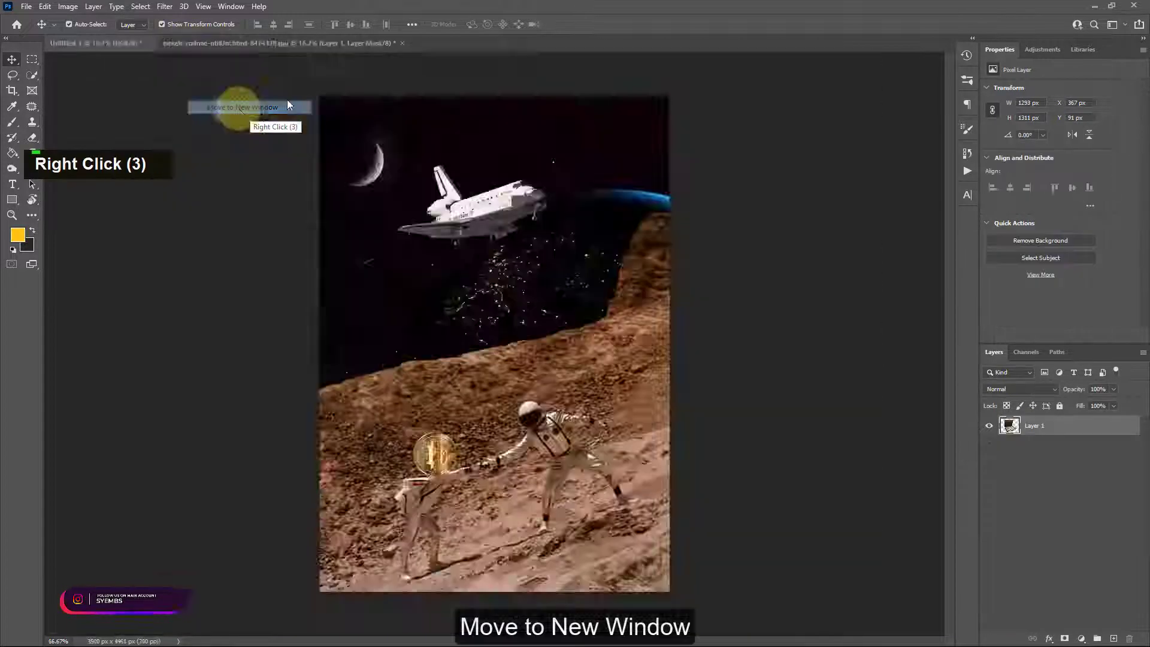
{"action": "left_click_drag", "start_coordinate": [306, 45], "coordinate": [522, 333]}
{"action": "mouse_move", "coordinate": [623, 521]}
{"action": "left_mouse_down"}
{"action": "mouse_move", "coordinate": [629, 530]}
{"action": "mouse_move", "coordinate": [585, 242]}
{"action": "mouse_move", "coordinate": [585, 399]}
{"action": "mouse_move", "coordinate": [618, 499]}
{"action": "mouse_move", "coordinate": [612, 511]}
{"action": "left_mouse_up"}
{"action": "left_click", "coordinate": [1024, 329]}
{"action": "left_click", "coordinate": [583, 256]}
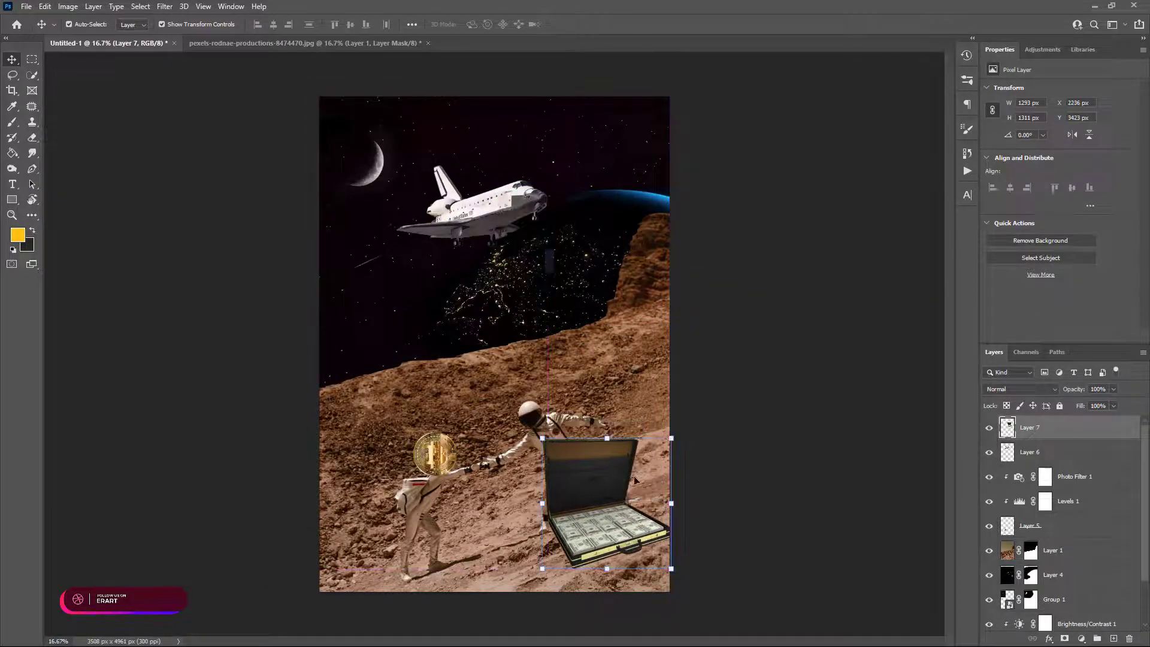
- Shrink the money briefcase to about 45.6%, adjust its perspective, and place it at the right astronaut's outstretched hand
{"action": "left_click_drag", "start_coordinate": [671, 438], "coordinate": [627, 375]}
{"action": "right_click", "coordinate": [627, 379]}
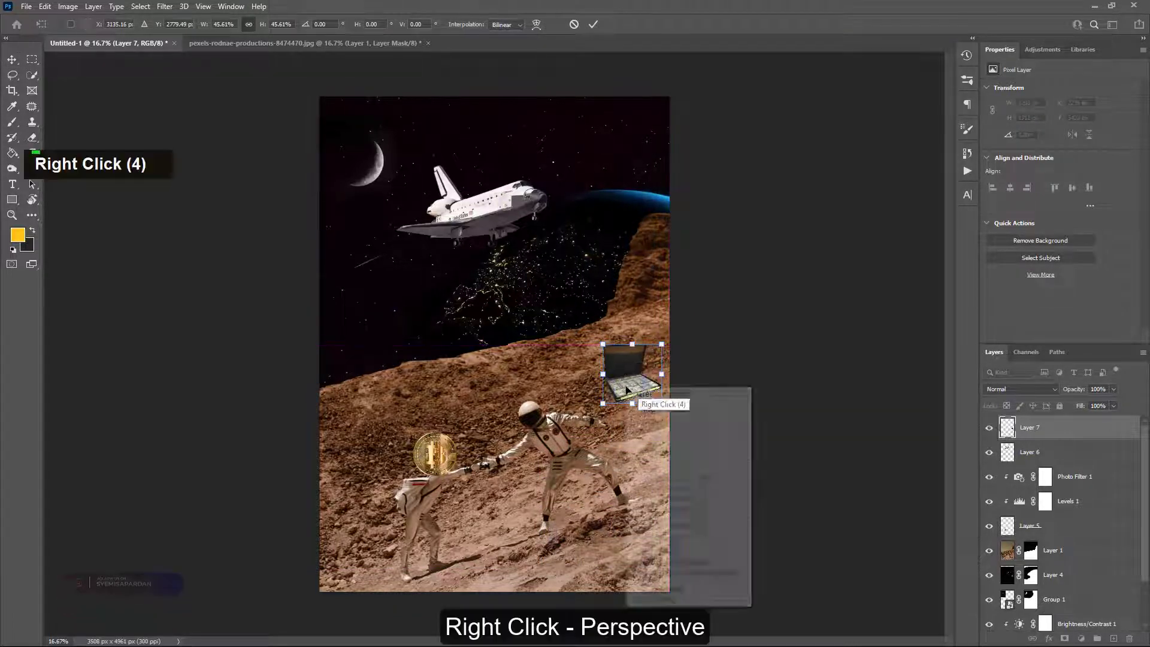
{"action": "left_click", "coordinate": [671, 450]}
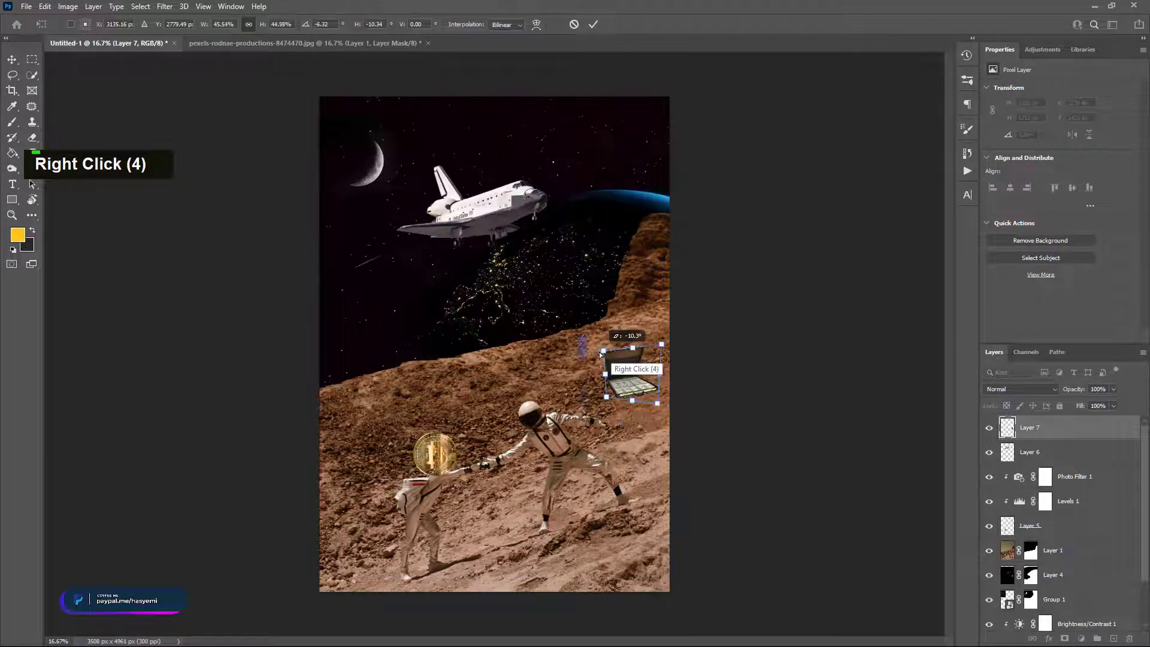
{"action": "left_click_drag", "start_coordinate": [600, 354], "coordinate": [608, 353]}
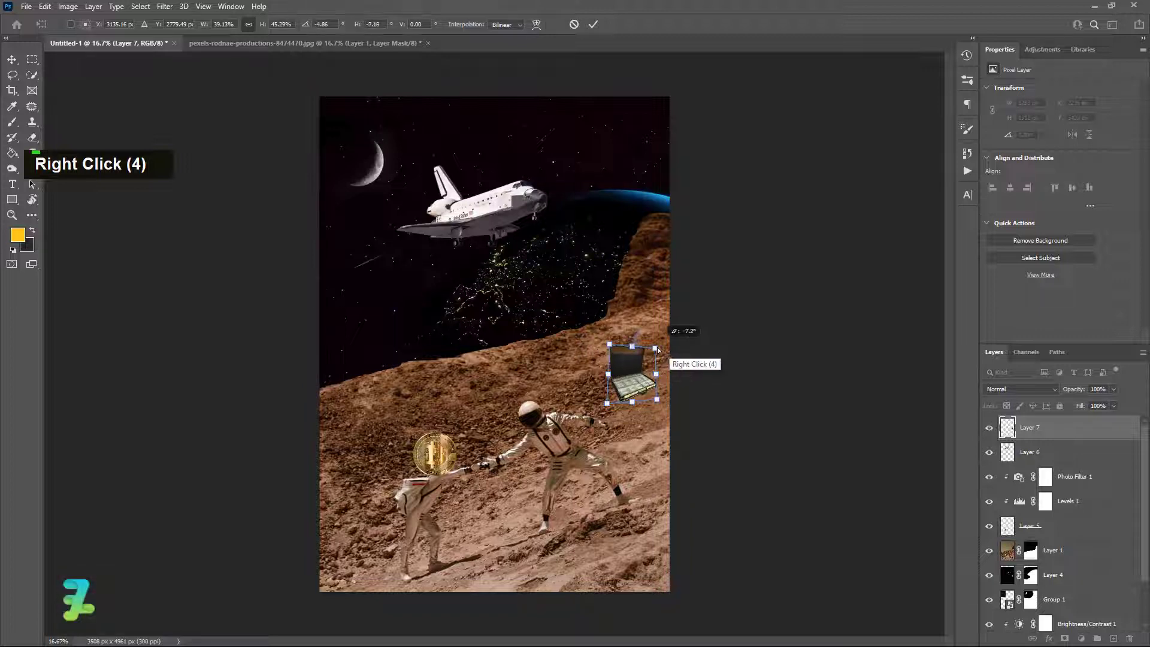
{"action": "left_click_drag", "start_coordinate": [654, 350], "coordinate": [645, 413]}
{"action": "left_click", "coordinate": [719, 372]}
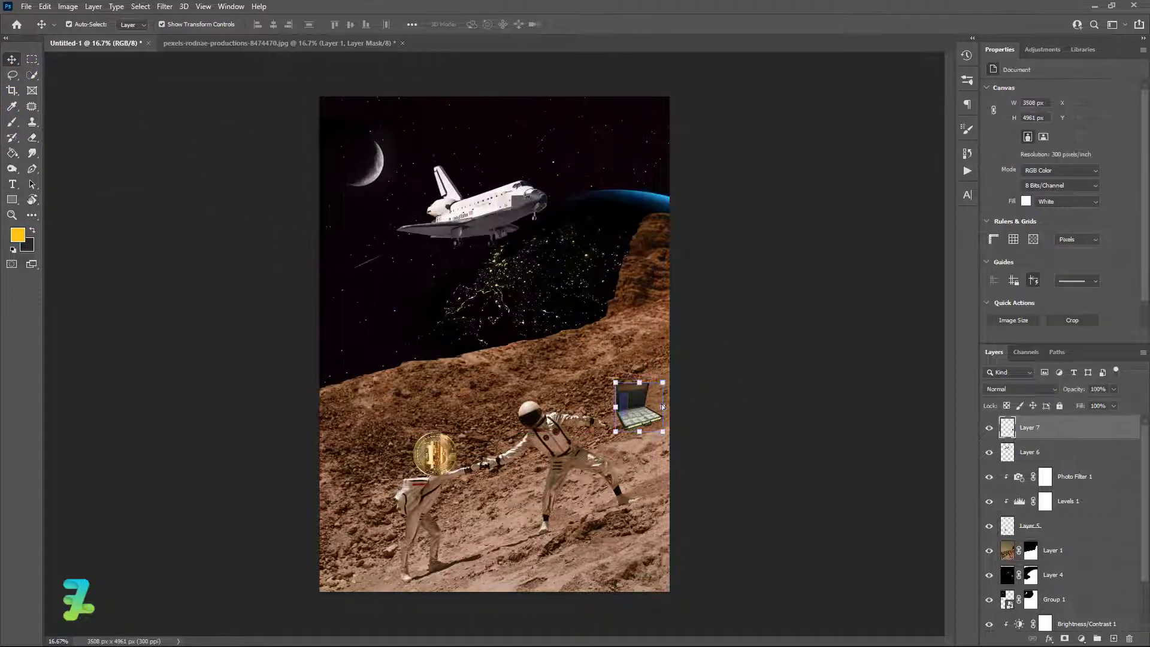
{"action": "left_click", "coordinate": [752, 400]}
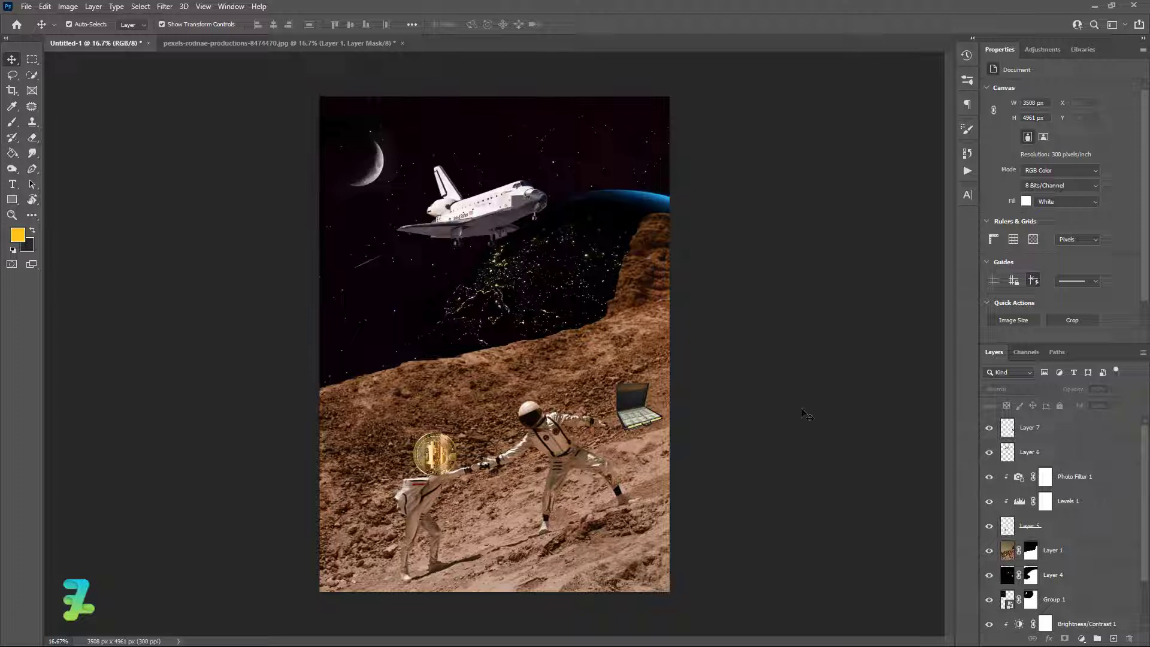
- Add a Curves adjustment clipped to the briefcase, raising the black point's input and adding points at 147/117 and 248/246 (input/output)
{"action": "scroll", "coordinate": [1013, 563], "scroll_direction": "up", "scroll_amount": 2}
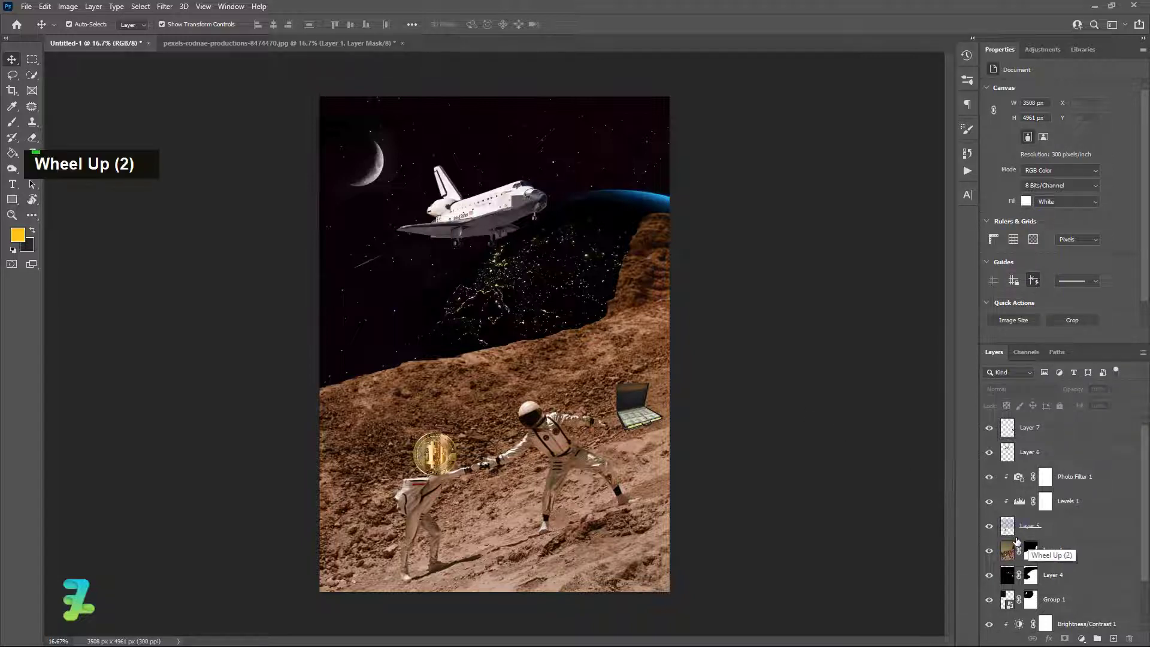
{"action": "left_click", "coordinate": [1010, 431]}
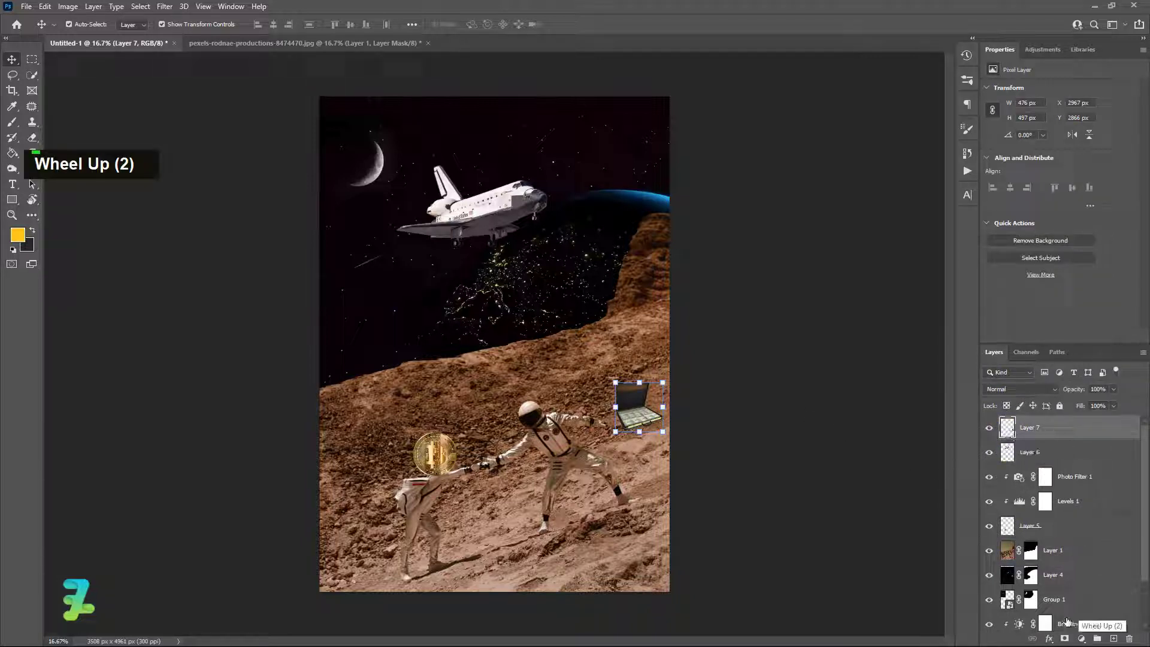
{"action": "left_click", "coordinate": [1081, 638]}
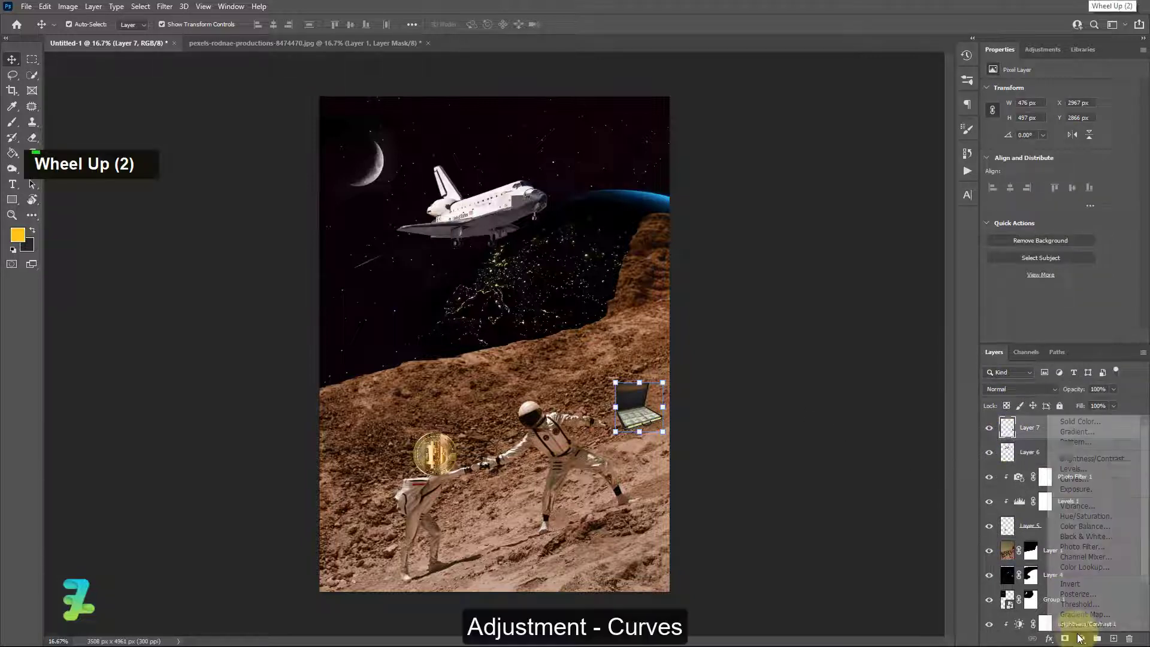
{"action": "left_click", "coordinate": [1102, 479]}
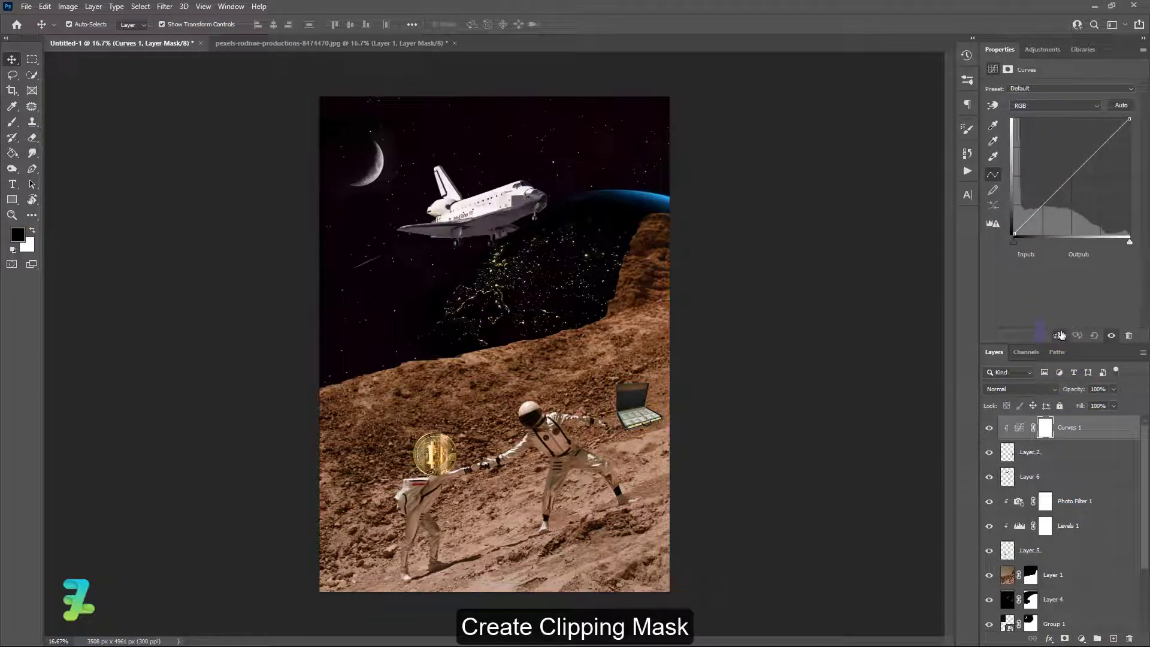
{"action": "left_click_drag", "start_coordinate": [1014, 234], "coordinate": [1040, 239]}
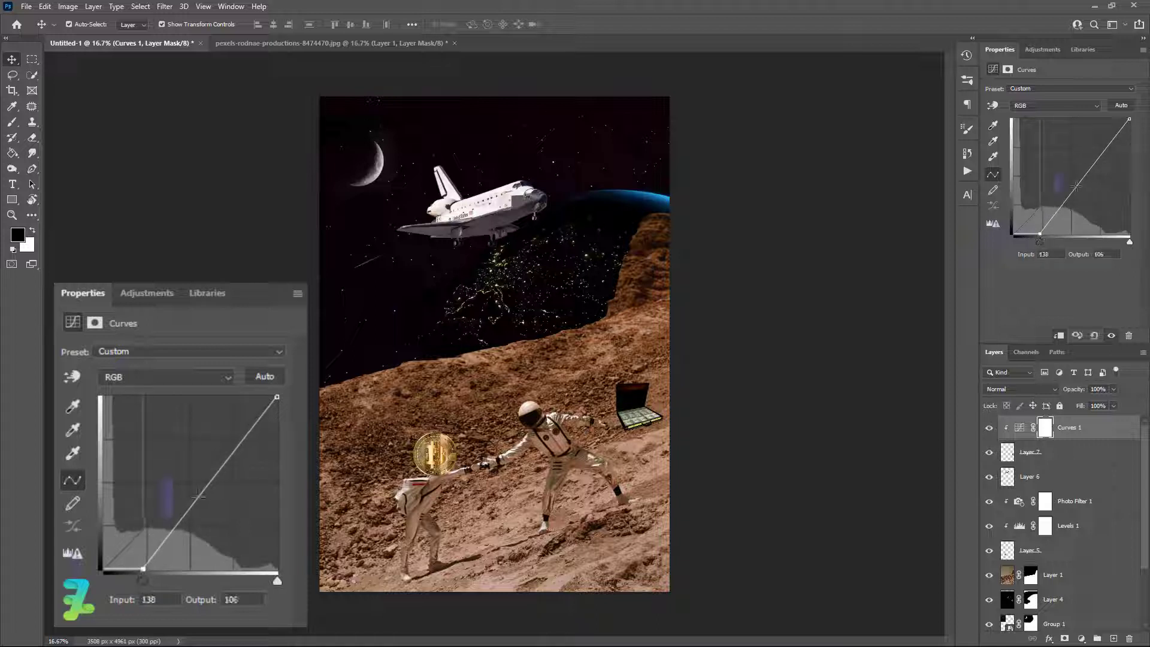
{"action": "left_click_drag", "start_coordinate": [1076, 187], "coordinate": [1080, 181]}
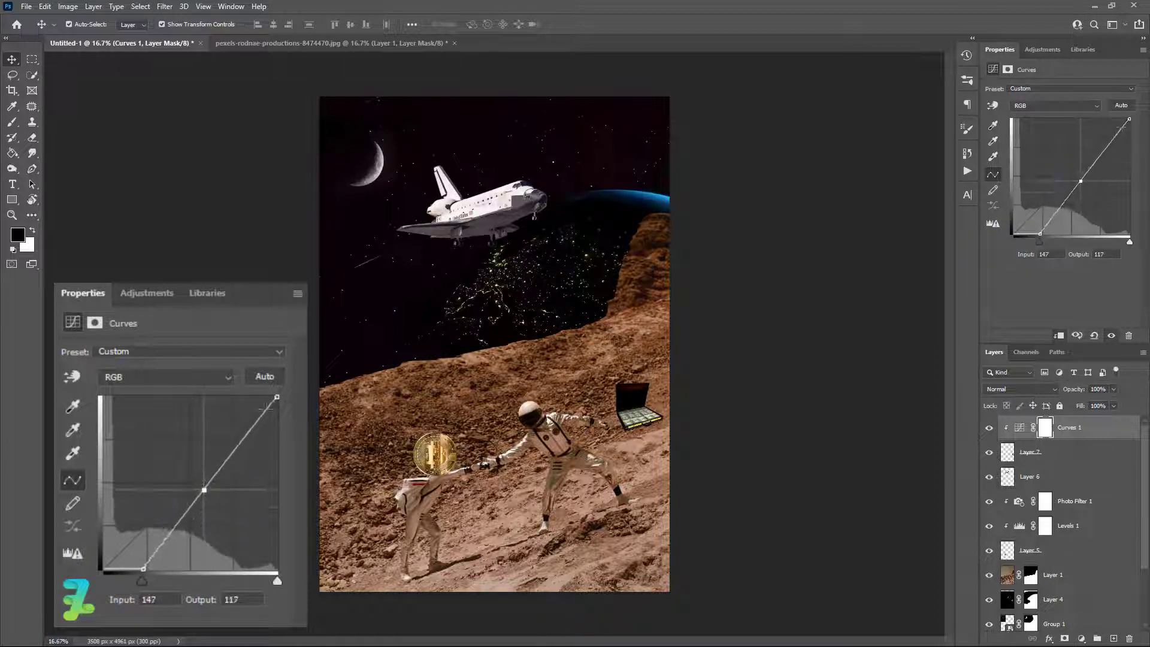
{"action": "left_click_drag", "start_coordinate": [1130, 119], "coordinate": [1126, 122]}
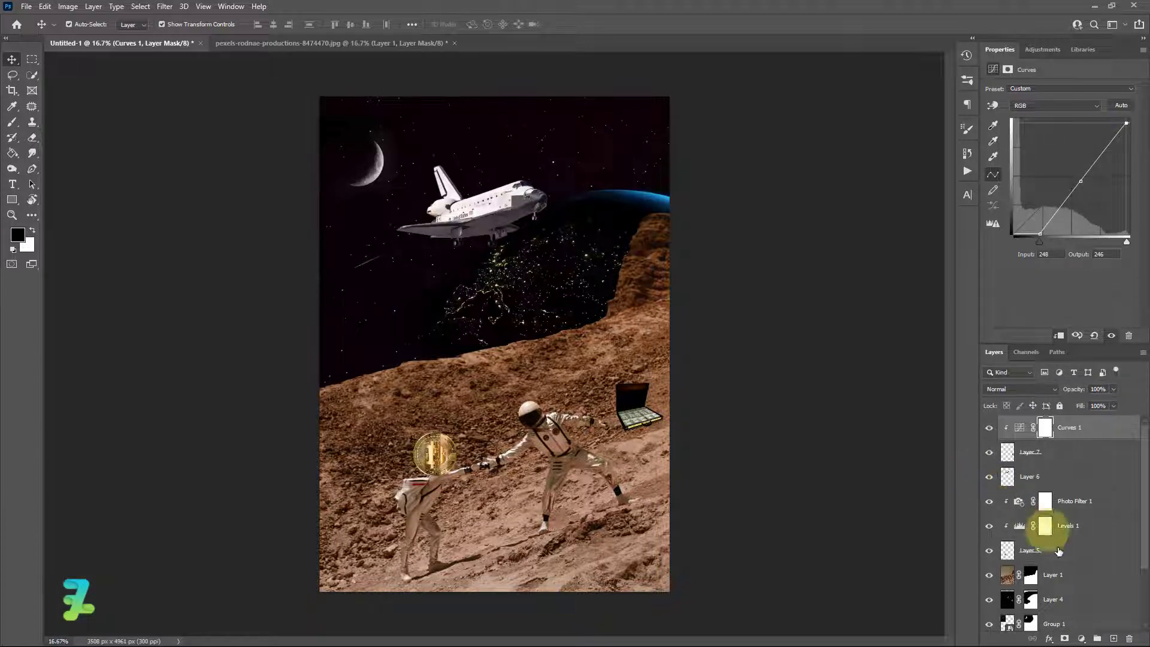
- Add a Brightness/Contrast adjustment clipped to the briefcase and strongly raise its contrast
{"action": "left_click", "coordinate": [1081, 638]}
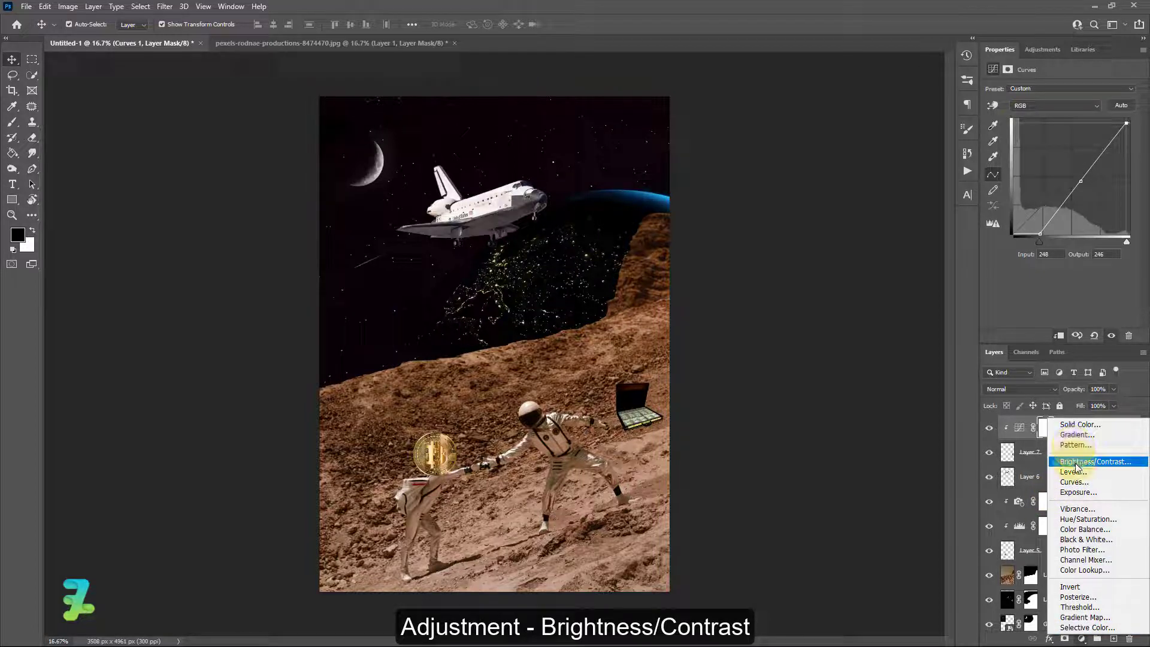
{"action": "left_click", "coordinate": [1076, 463]}
{"action": "left_click", "coordinate": [1058, 335]}
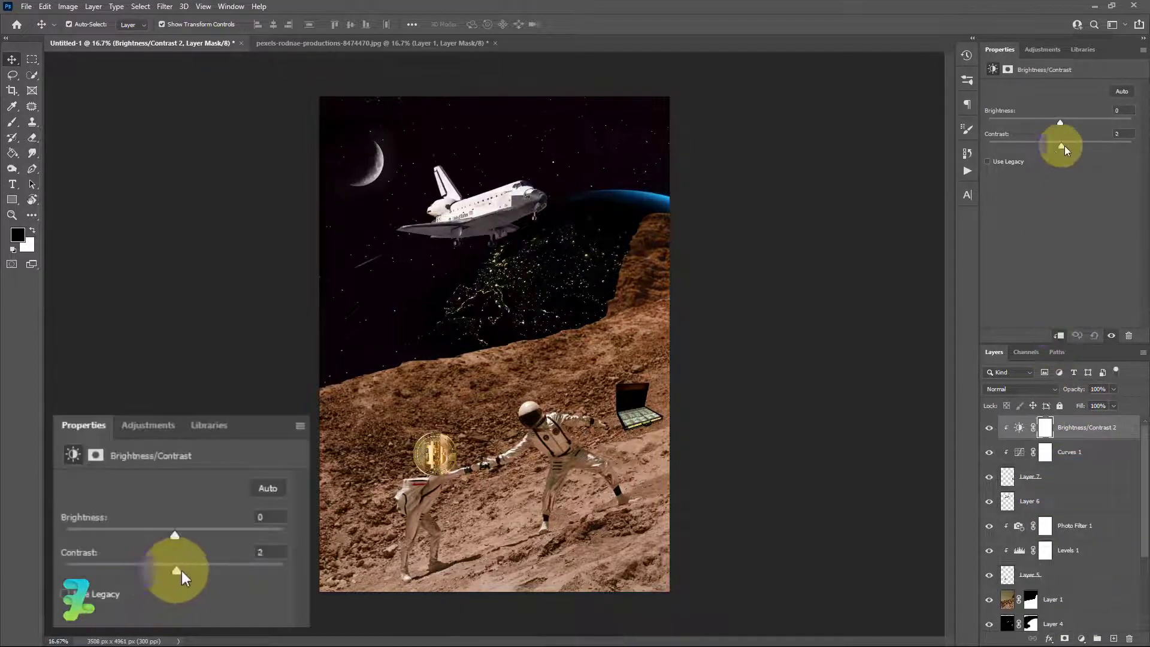
{"action": "left_click_drag", "start_coordinate": [1064, 149], "coordinate": [1115, 152]}
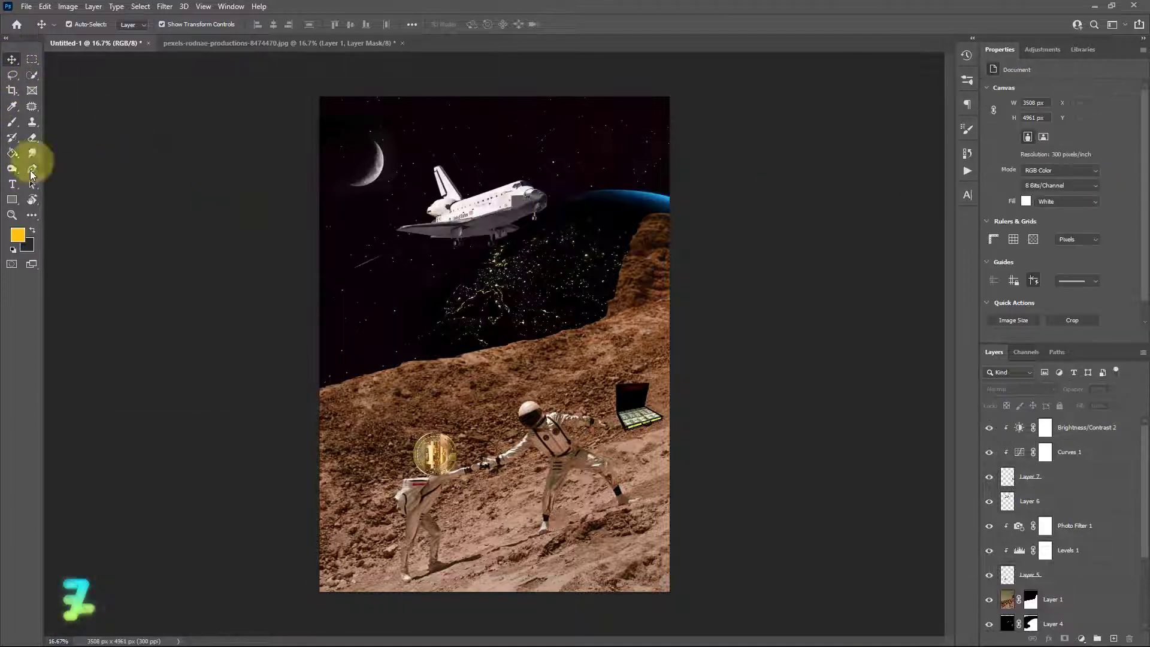
- Start a horizontal text on a new layer above Layer 4, behind the rocky hill, and set its colour to #fafafa
{"action": "left_click", "coordinate": [12, 184]}
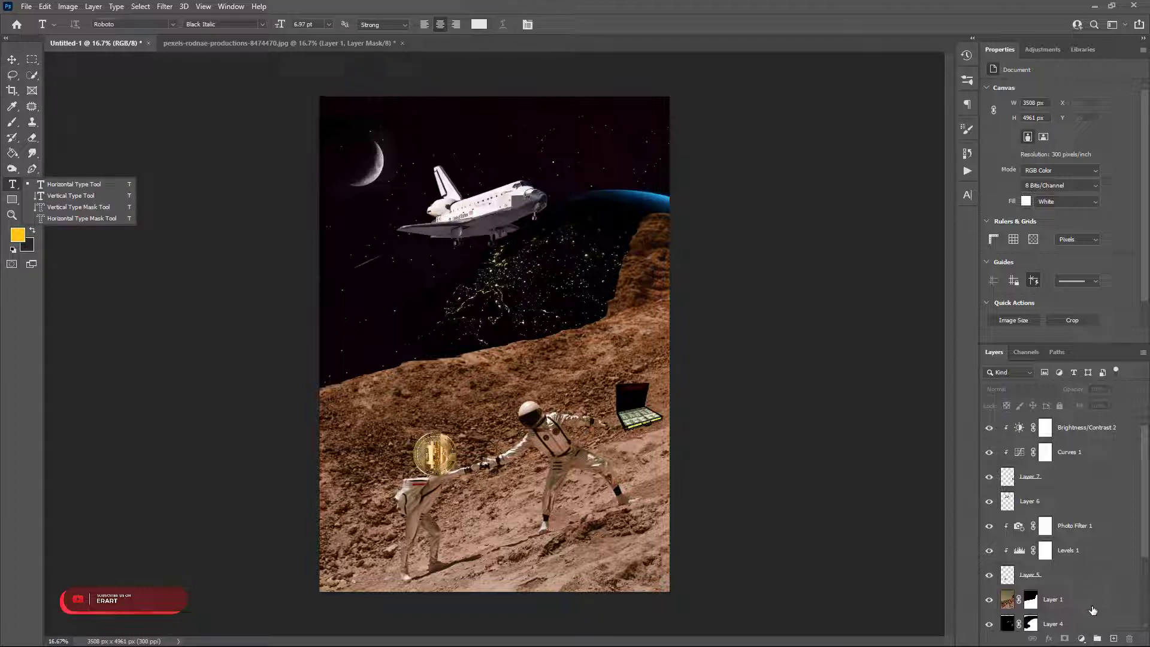
{"action": "left_click", "coordinate": [1087, 623]}
{"action": "left_click", "coordinate": [1114, 639]}
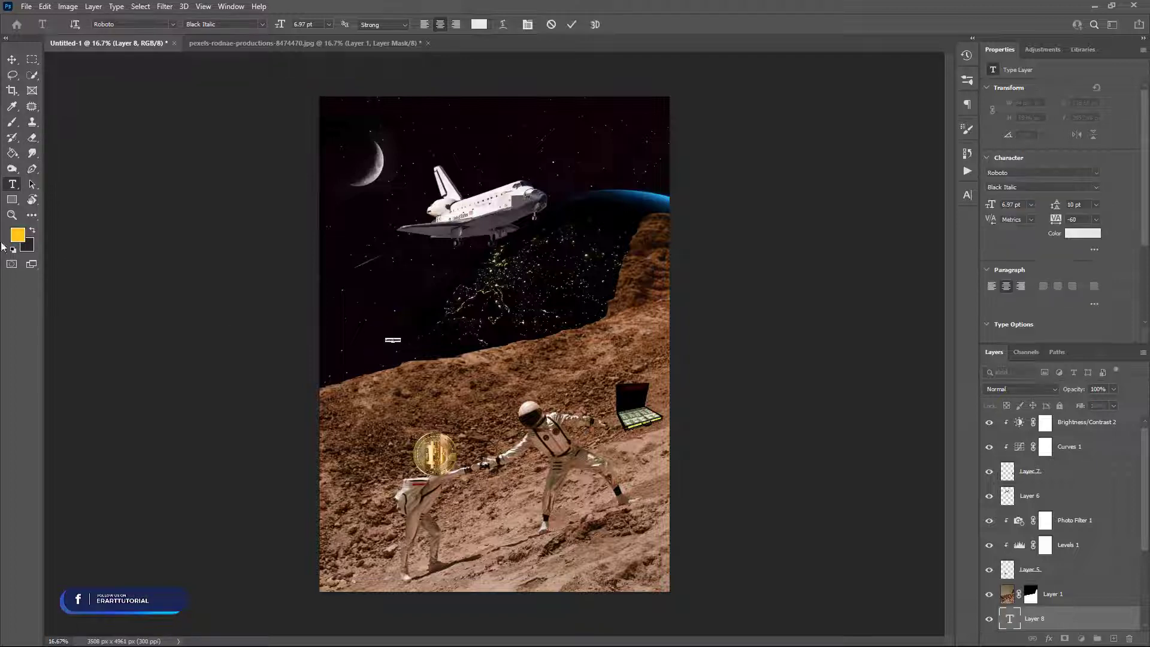
{"action": "left_click", "coordinate": [17, 235]}
{"action": "type", "text": "fafafa"}
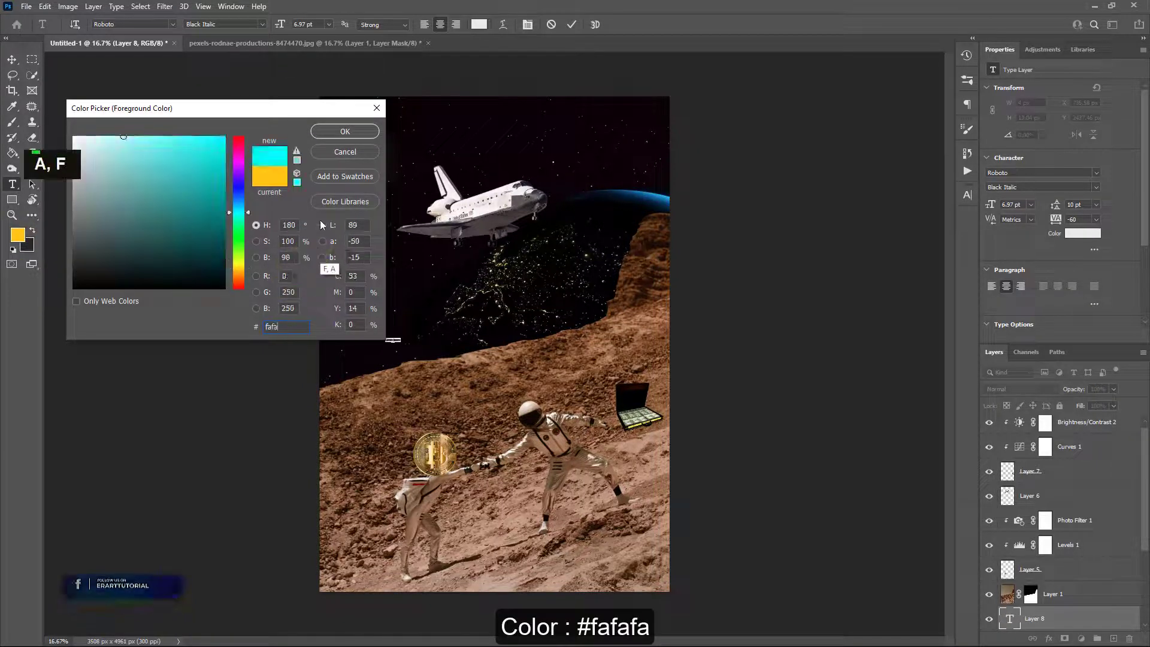
{"action": "left_click", "coordinate": [344, 132]}
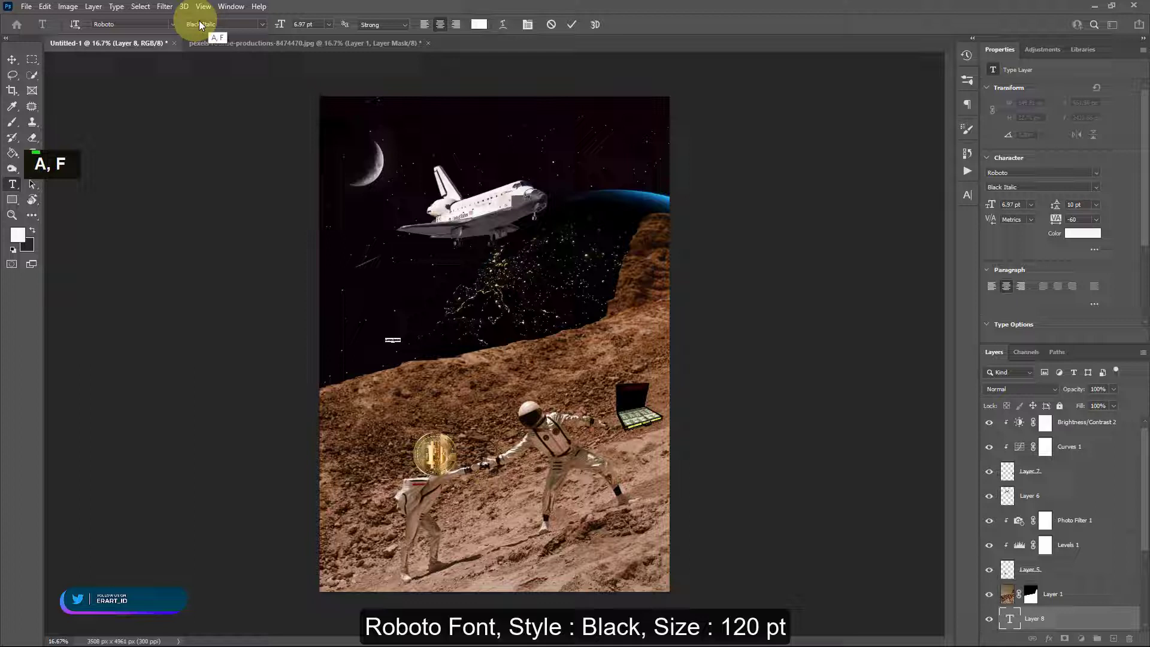
- Set the text to Roboto Black at 120 pt
{"action": "left_click", "coordinate": [261, 24]}
{"action": "left_click", "coordinate": [241, 132]}
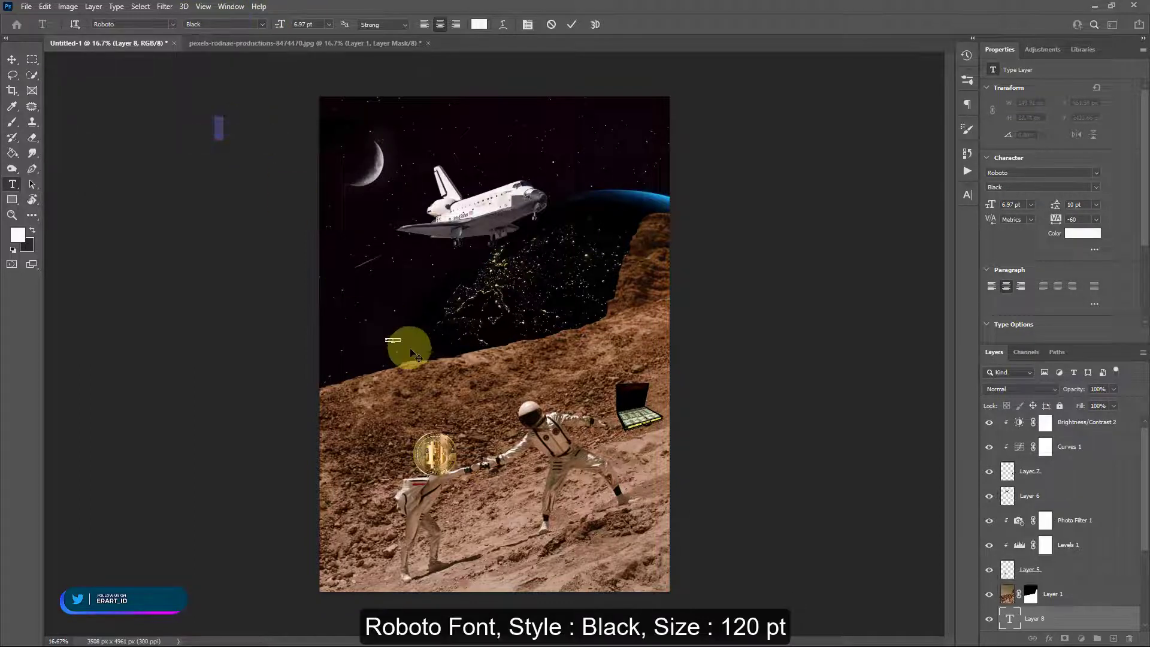
{"action": "left_click", "coordinate": [303, 23]}
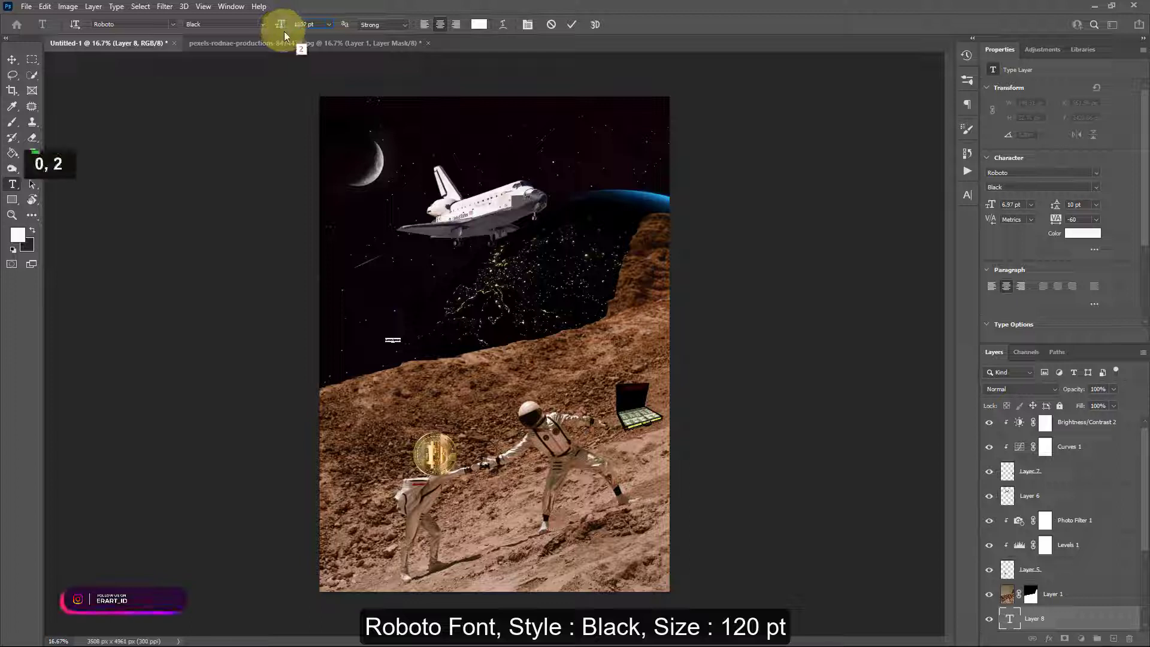
{"action": "type", "text": "120"}
{"action": "key", "text": "Return"}
{"action": "key", "text": "BackSpace"}
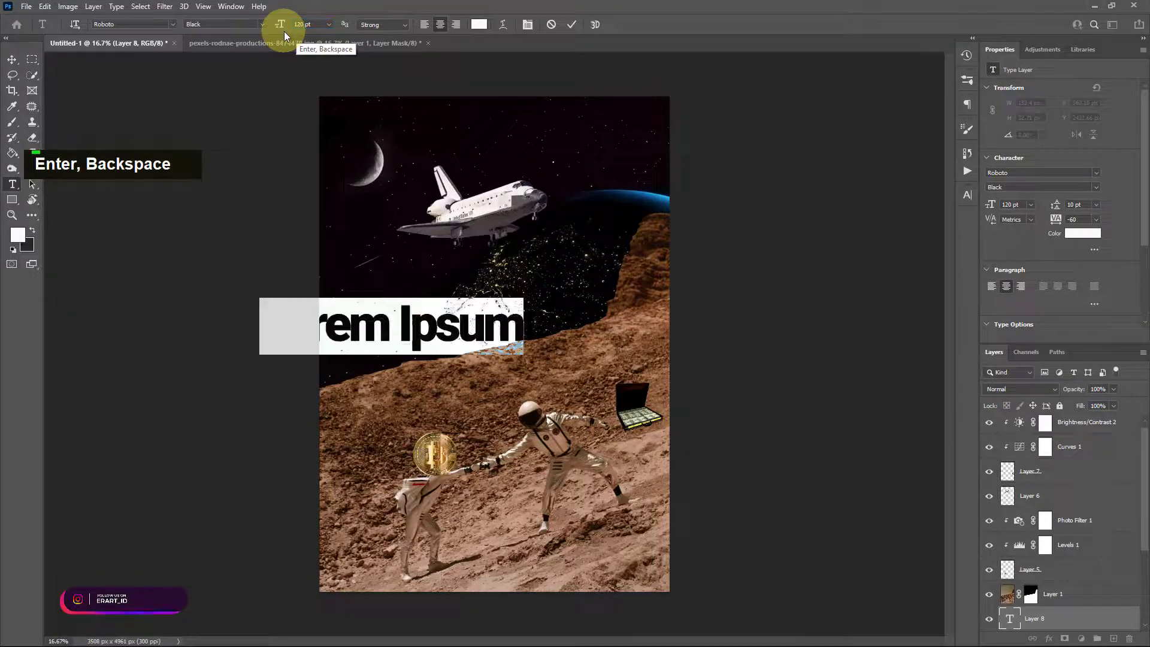
- Move the text fully onto the canvas below the shuttle and replace its placeholder wording with BINANCE
{"action": "left_click", "coordinate": [12, 59]}
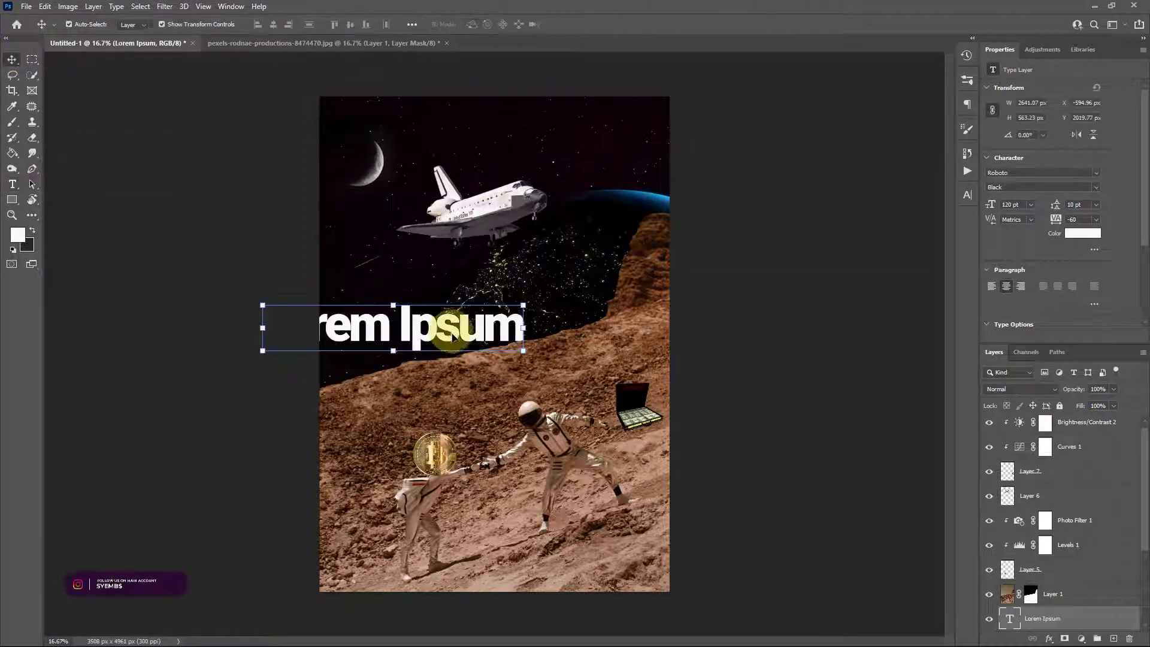
{"action": "left_click_drag", "start_coordinate": [465, 341], "coordinate": [558, 341]}
{"action": "double_click", "coordinate": [550, 321]}
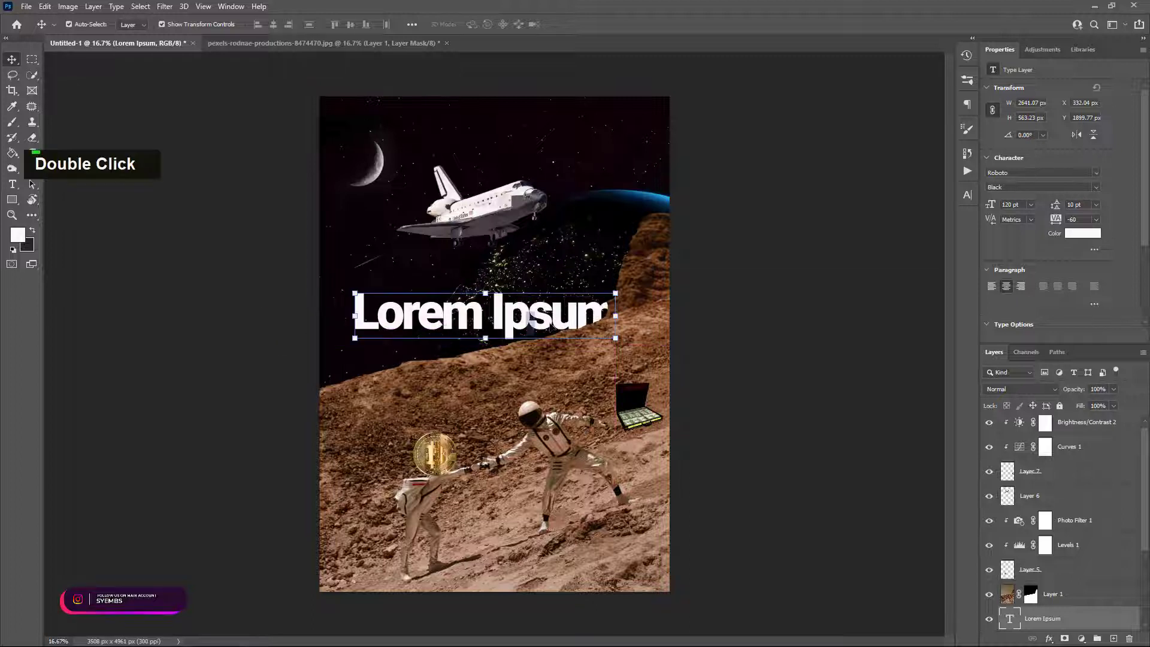
{"action": "type", "text": "b"}
{"action": "key", "text": "Caps_Lock"}
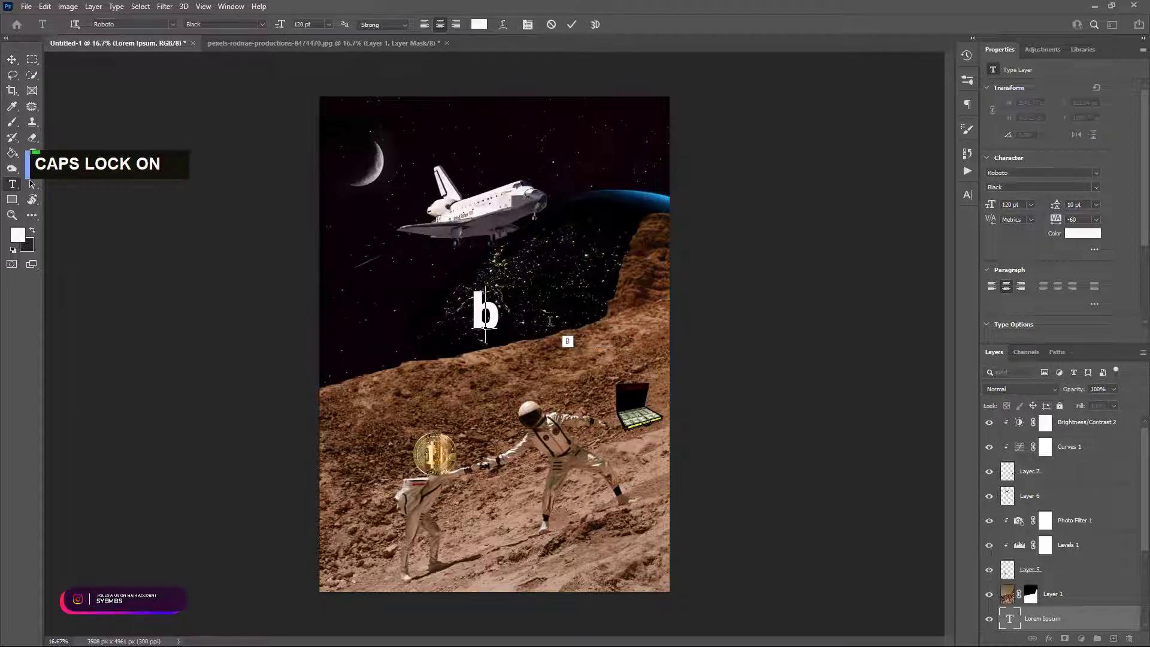
{"action": "key", "text": "BackSpace"}
{"action": "type", "text": "BINANCE"}
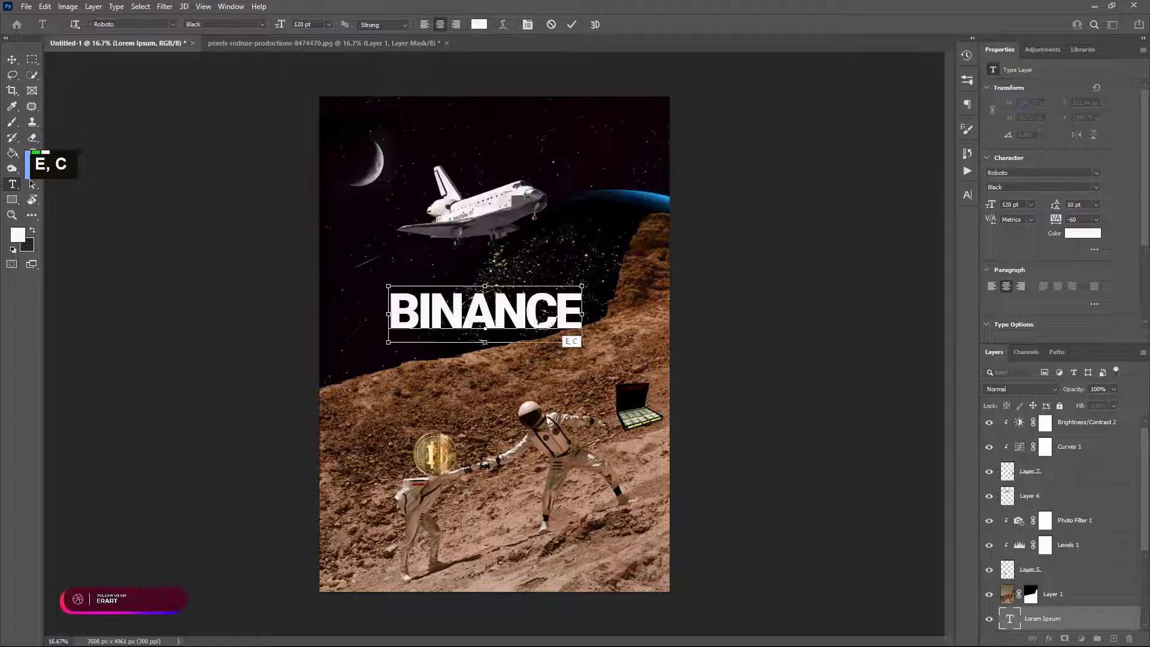
- Change the font style of the whole BINANCE text to Black Italic
{"action": "key", "text": "ctrl+a"}
{"action": "left_click", "coordinate": [264, 27]}
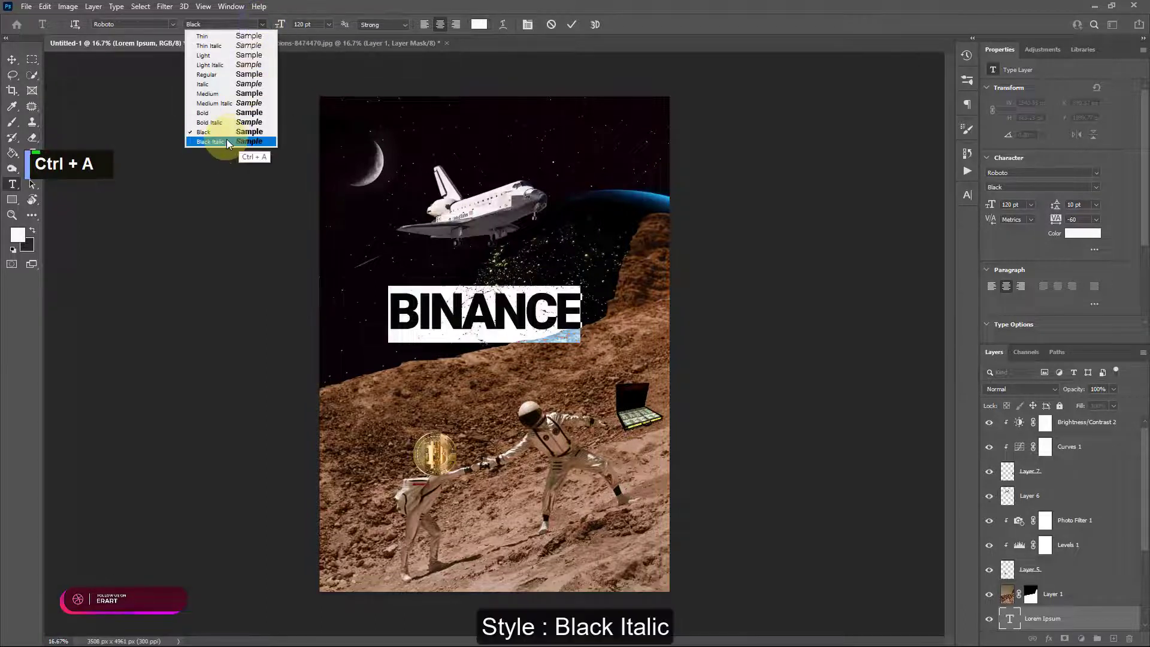
{"action": "left_click", "coordinate": [229, 143]}
{"action": "left_click", "coordinate": [12, 60]}
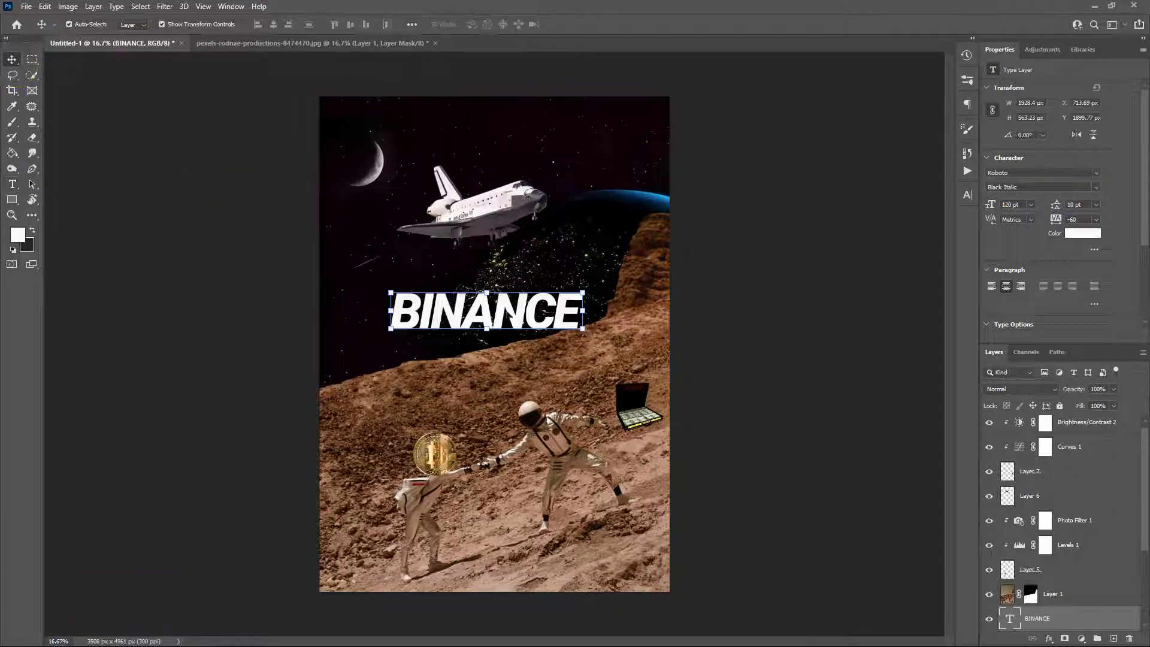
- Enlarge the BINANCE text to 132% and centre it horizontally on the canvas
{"action": "left_click_drag", "start_coordinate": [523, 318], "coordinate": [536, 330]}
{"action": "left_click_drag", "start_coordinate": [402, 306], "coordinate": [349, 287]}
{"action": "left_click", "coordinate": [14, 62]}
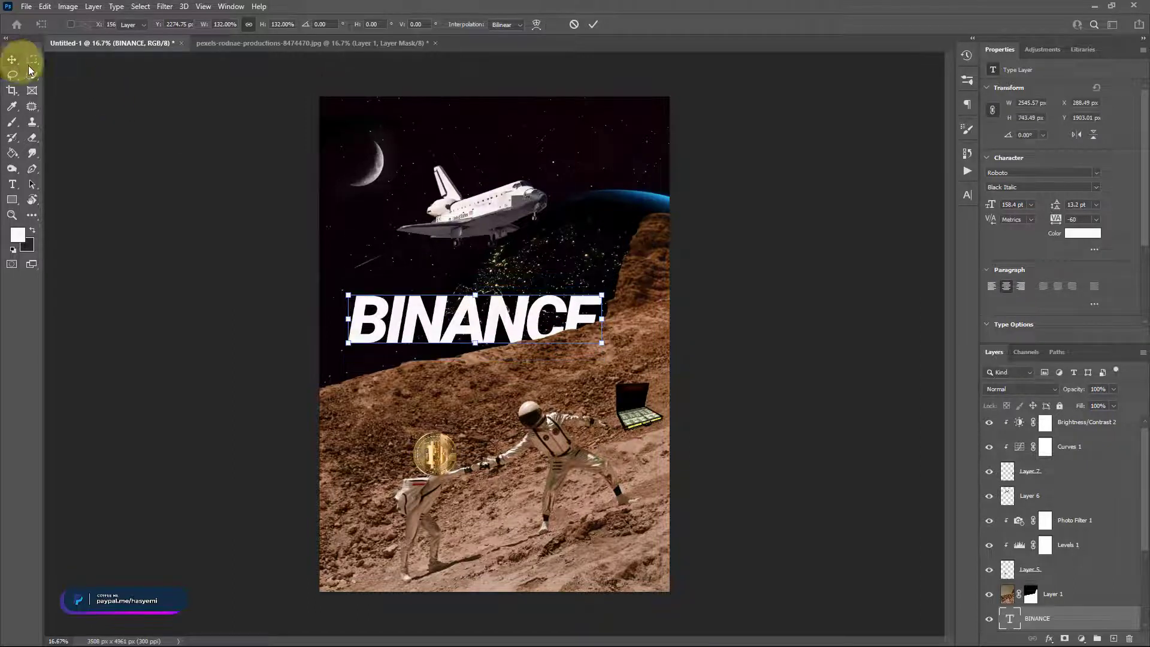
{"action": "key", "text": "ctrl+a"}
{"action": "key", "text": "ctrl+a"}
{"action": "left_click", "coordinate": [273, 24]}
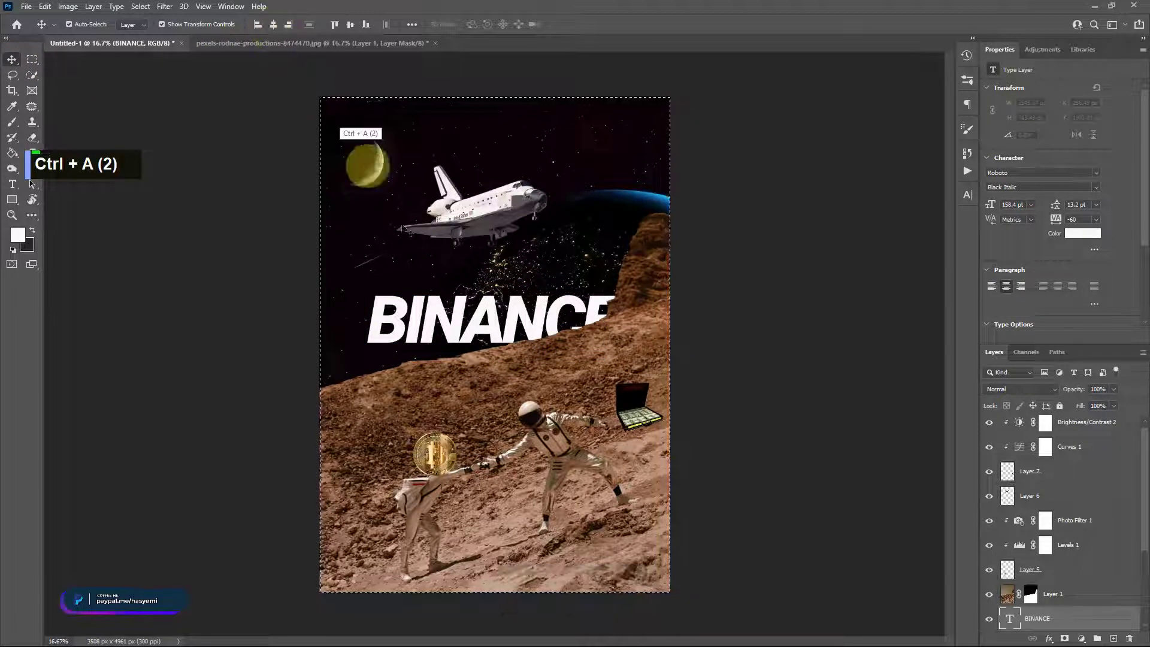
{"action": "key", "text": "ctrl+d"}
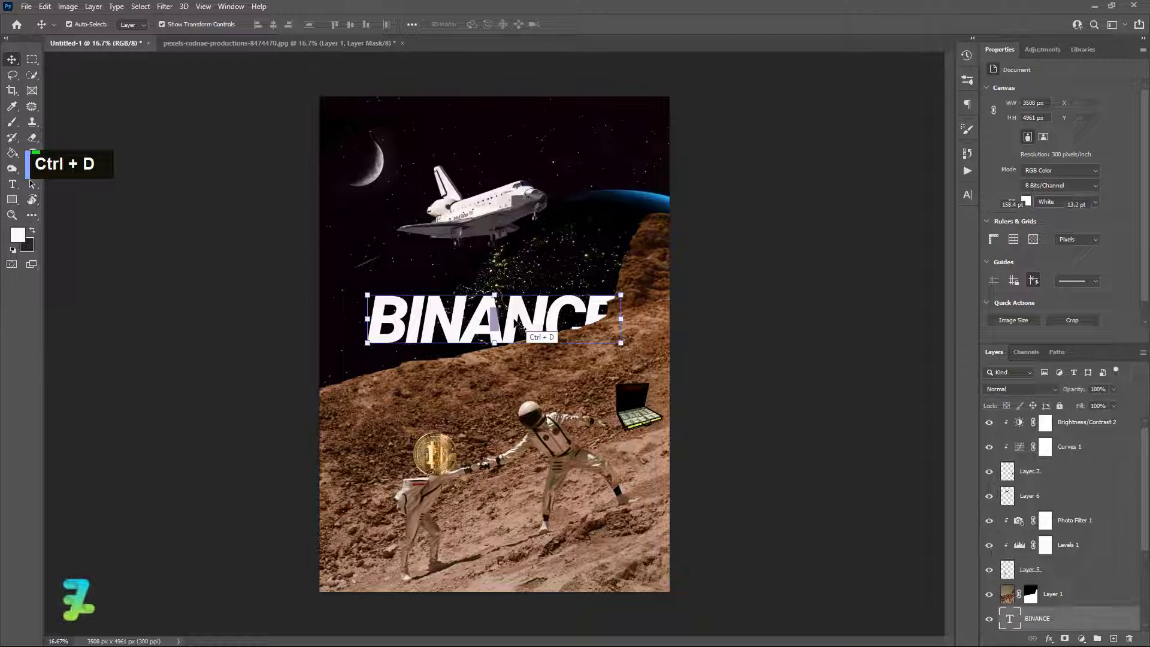
- Duplicate the BINANCE text twice, placing one copy directly below the original, partly behind the hill, and the other directly above it
{"action": "key", "text": "ctrl+j"}
{"action": "scroll", "coordinate": [488, 318], "scroll_direction": "down", "scroll_amount": 1}
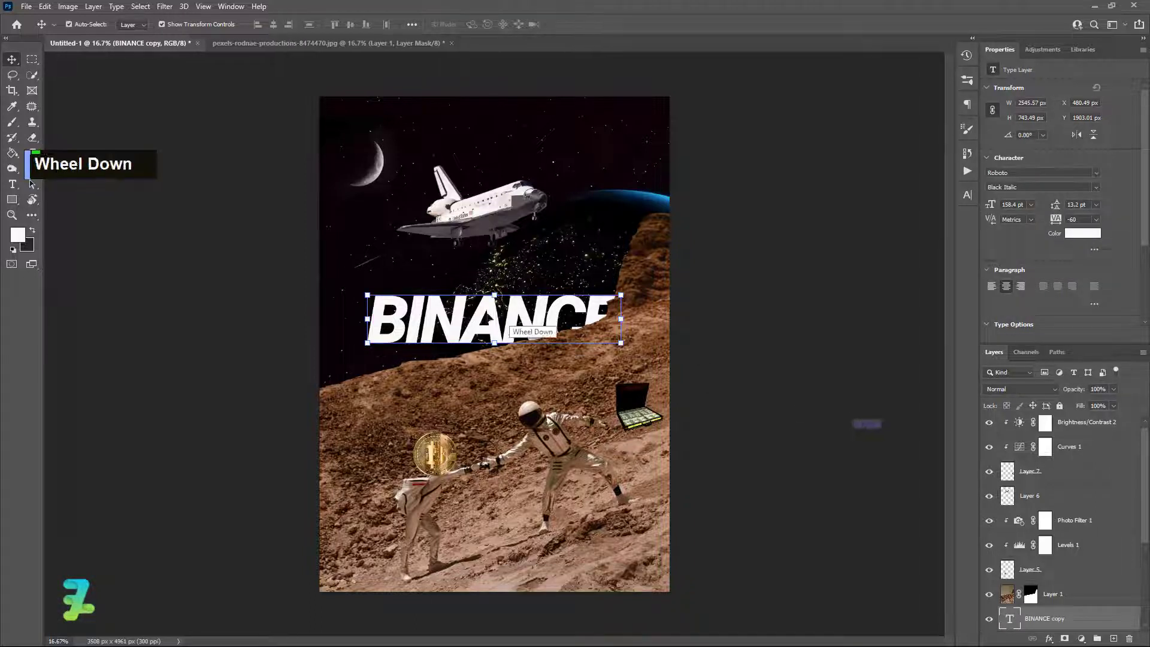
{"action": "left_click_drag", "start_coordinate": [480, 324], "coordinate": [479, 379]}
{"action": "key", "text": "ctrl+j"}
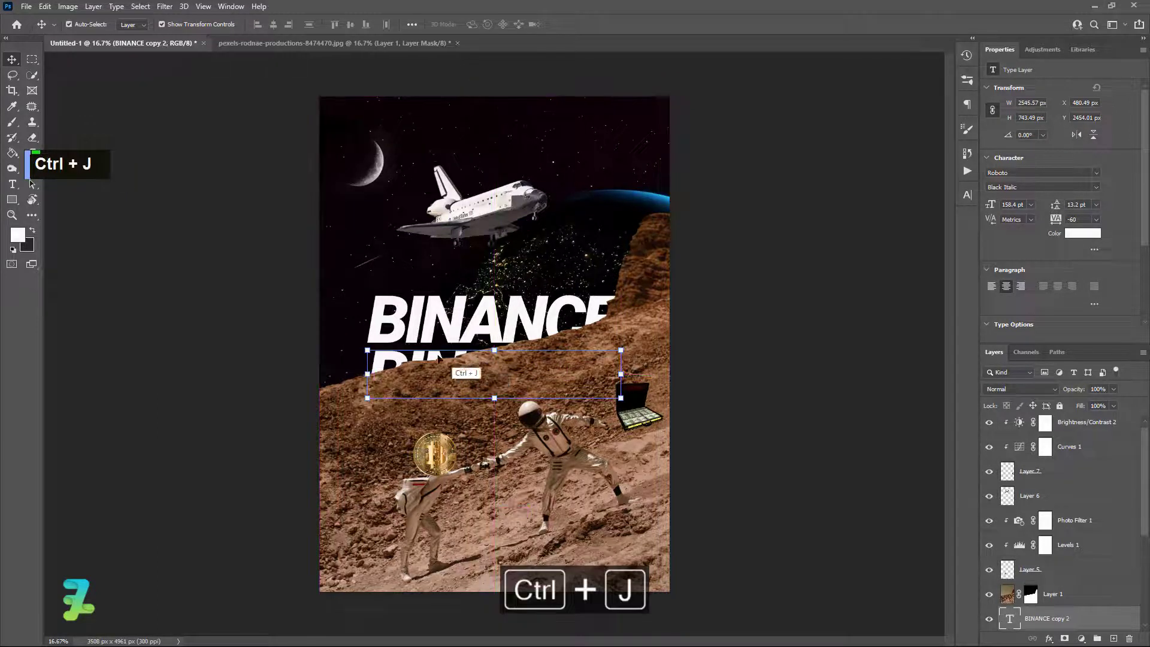
{"action": "left_click_drag", "start_coordinate": [382, 361], "coordinate": [382, 254]}
{"action": "key", "text": "ctrl+z"}
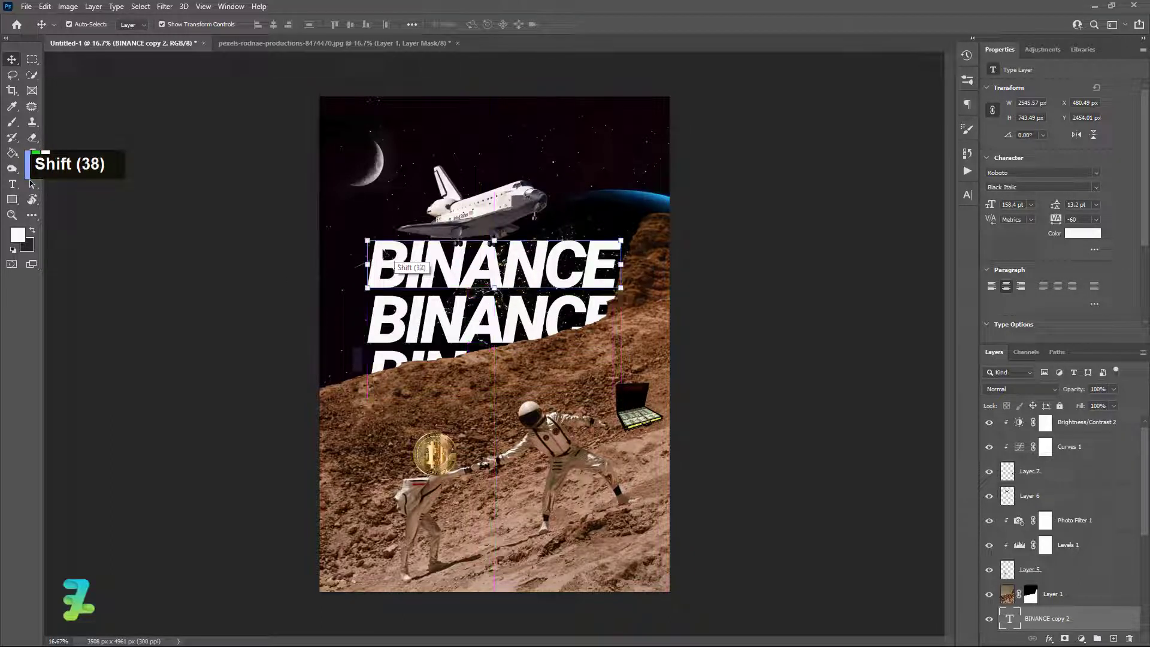
{"action": "scroll", "coordinate": [698, 366], "scroll_direction": "down", "scroll_amount": 1}
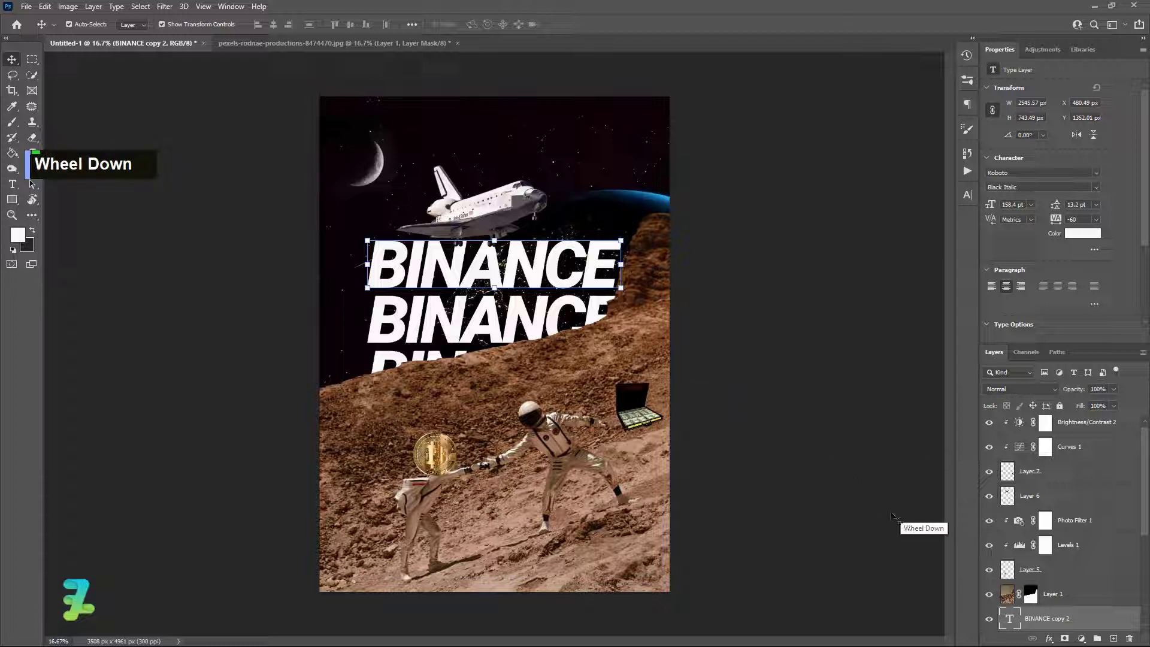
- Duplicate the upper BINANCE copy and place the new one directly above it, behind the space shuttle
{"action": "key", "text": "ctrl+j"}
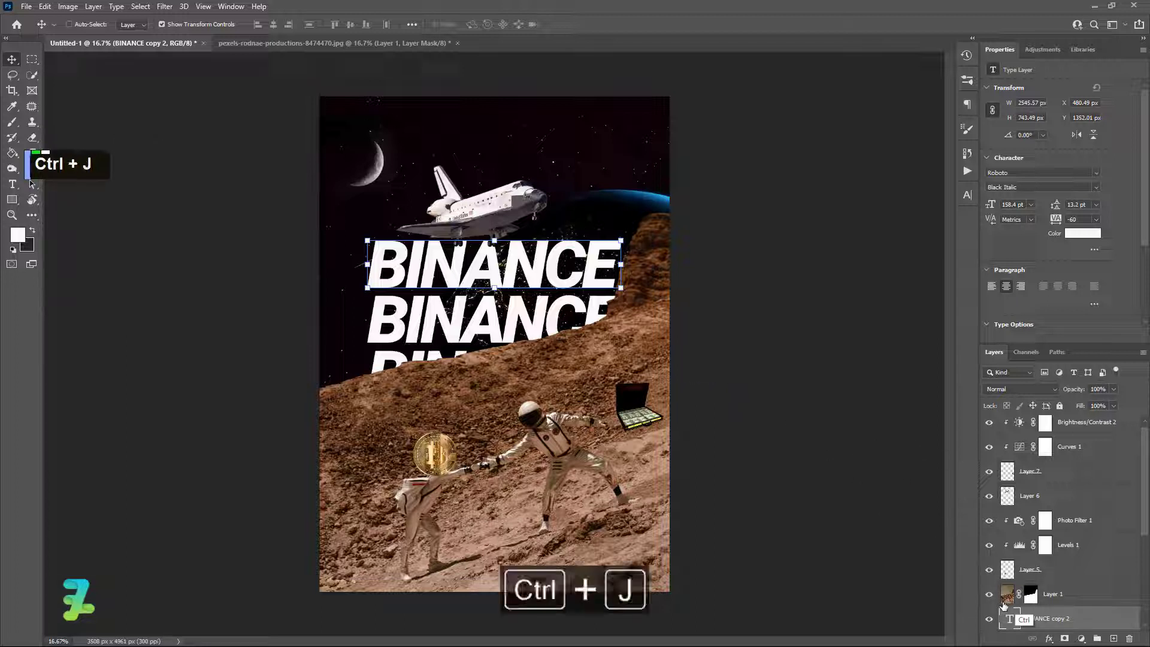
{"action": "left_click_drag", "start_coordinate": [453, 276], "coordinate": [452, 223]}
{"action": "scroll", "coordinate": [1063, 593], "scroll_direction": "down", "scroll_amount": 2}
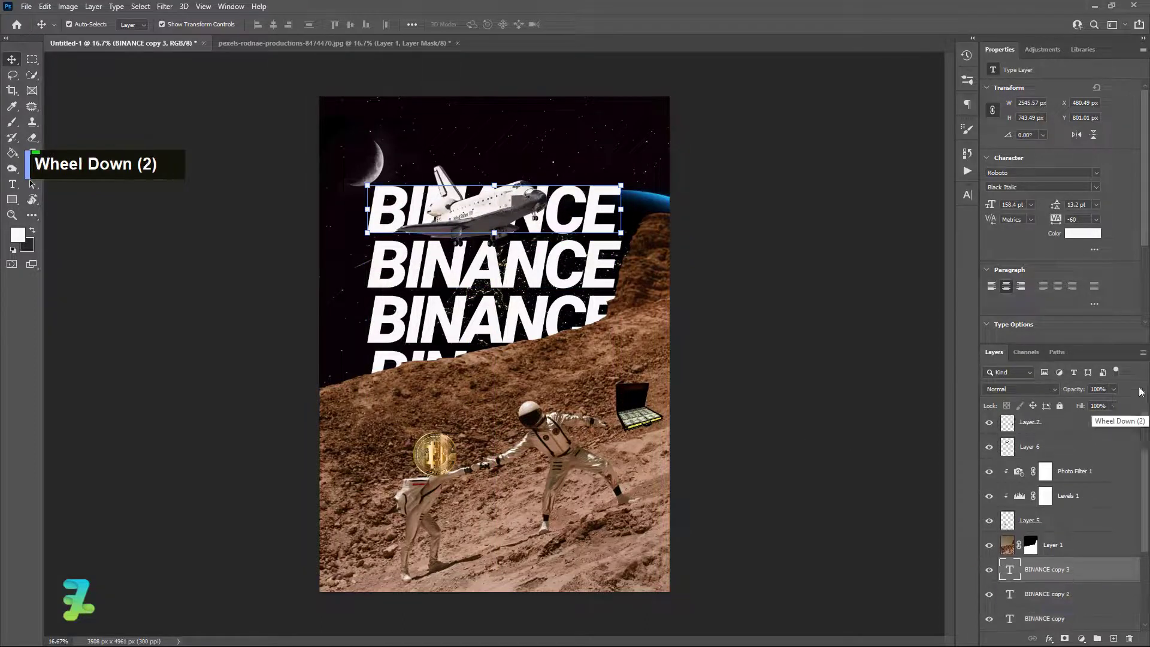
- Set the fill of the topmost BINANCE copy to 0% and add a Stroke layer style to it
{"action": "left_click", "coordinate": [1112, 405]}
{"action": "left_click_drag", "start_coordinate": [1098, 424], "coordinate": [1054, 424]}
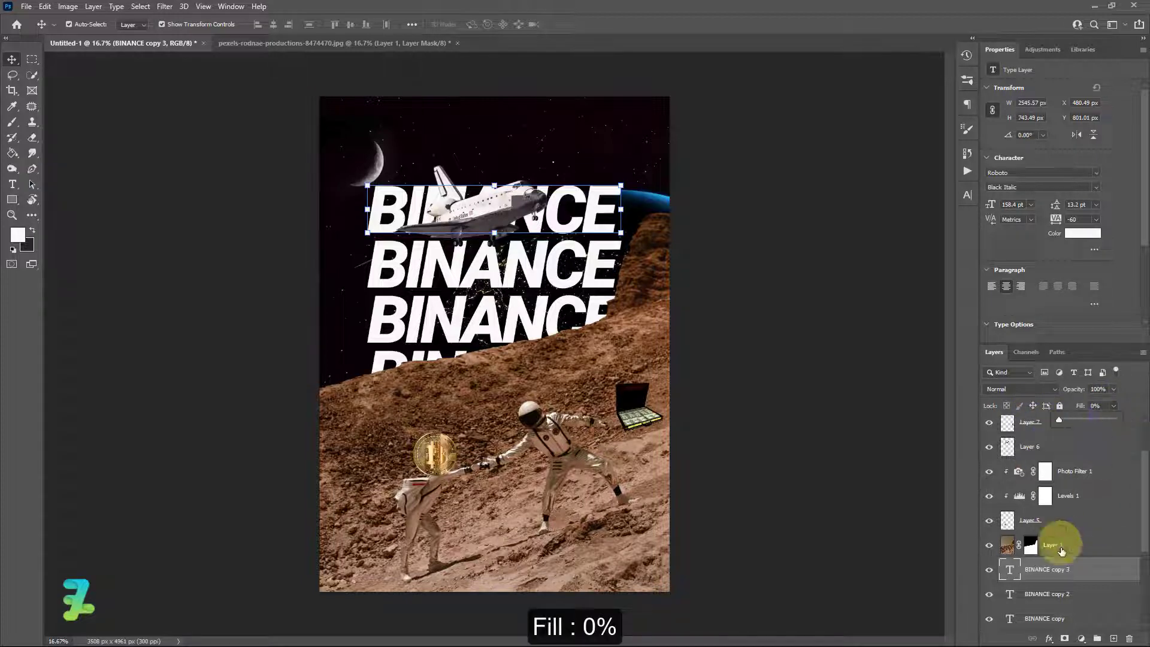
{"action": "double_click", "coordinate": [1101, 570]}
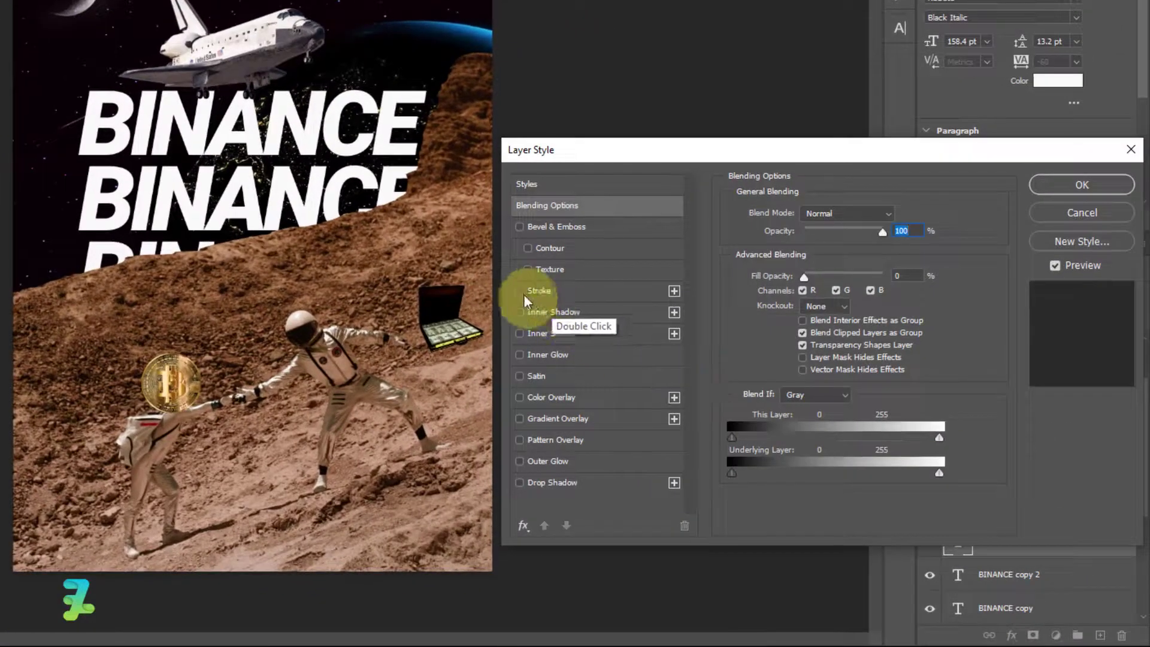
{"action": "double_click", "coordinate": [662, 369]}
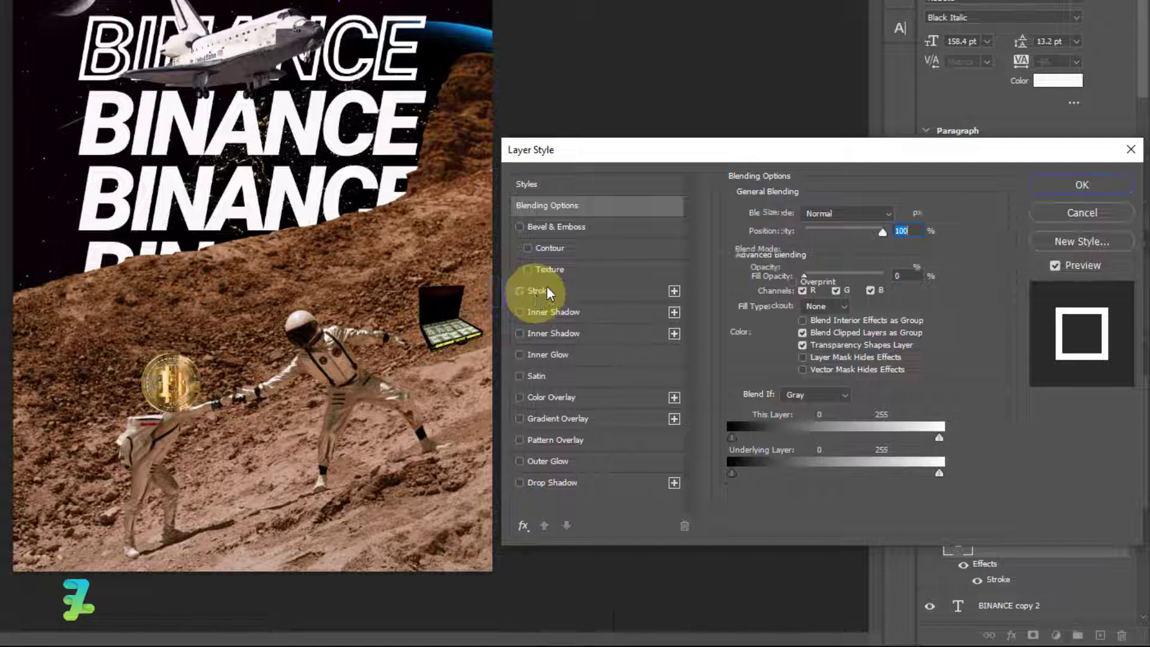
{"action": "left_click", "coordinate": [538, 294]}
- Set the stroke's position to Inside and its size to 8 px, apply the layer style and deselect the text
{"action": "left_click", "coordinate": [827, 238]}
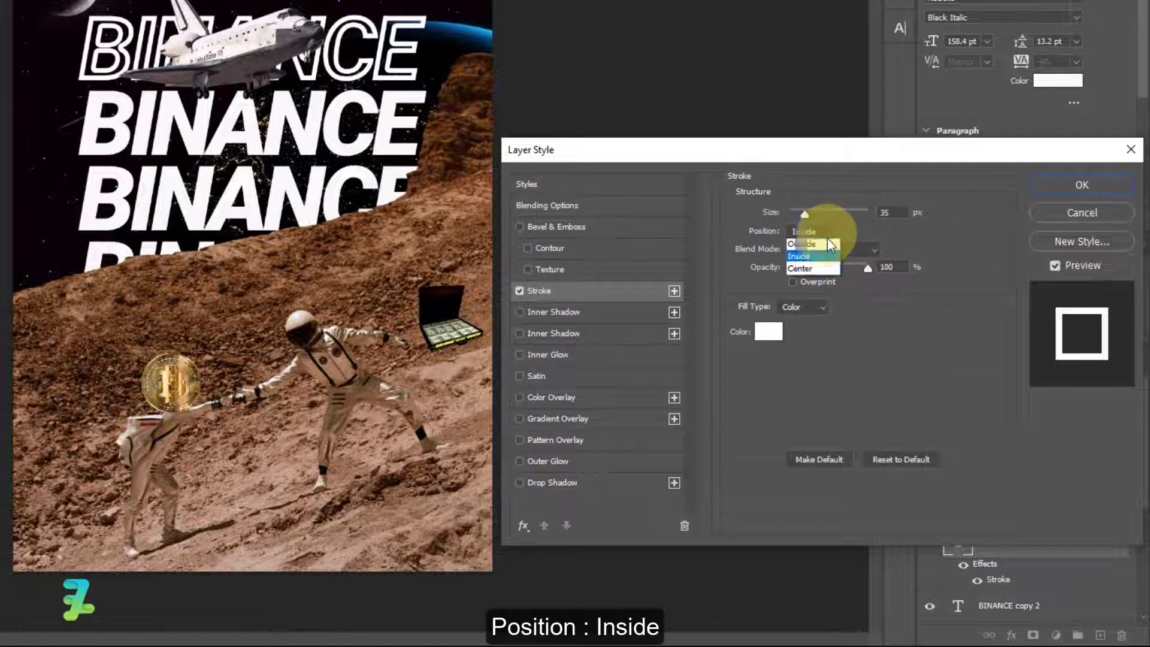
{"action": "left_click", "coordinate": [823, 247]}
{"action": "left_click", "coordinate": [821, 235]}
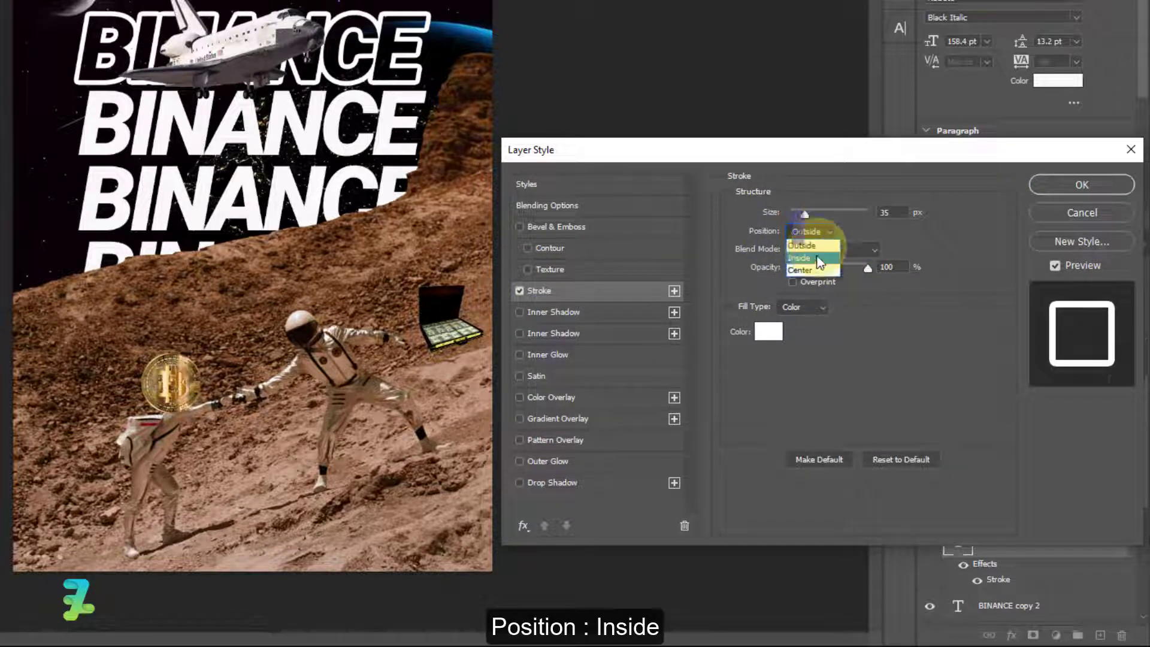
{"action": "left_click", "coordinate": [815, 247]}
{"action": "double_click", "coordinate": [886, 213]}
{"action": "type", "text": "5"}
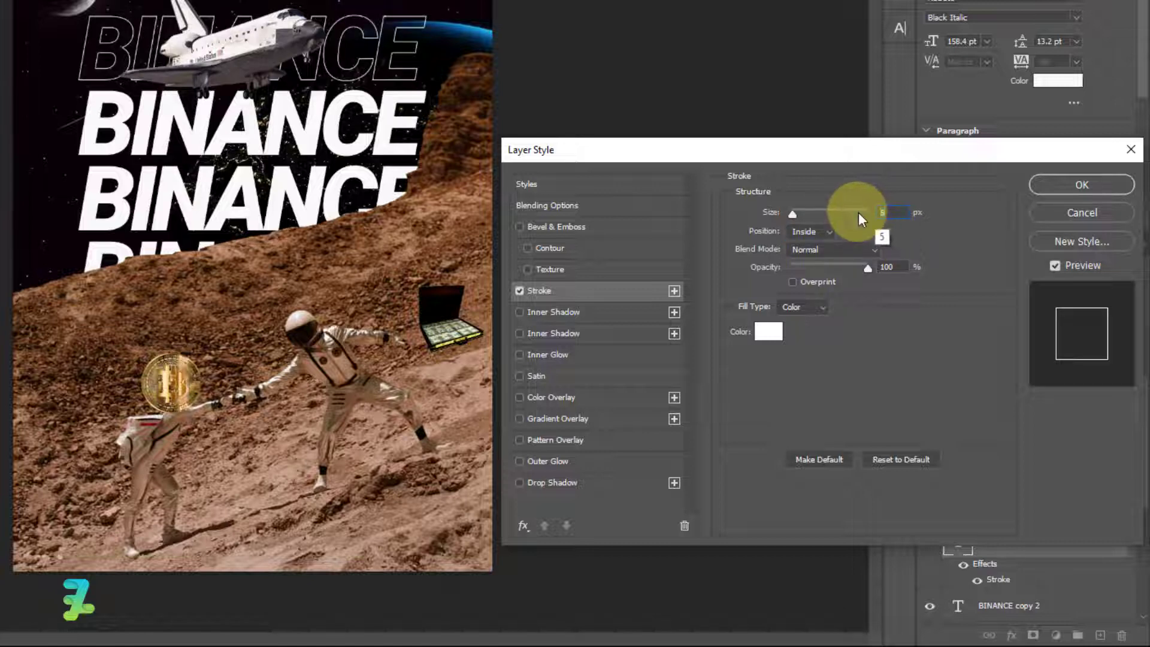
{"action": "key", "text": "BackSpace"}
{"action": "type", "text": "8"}
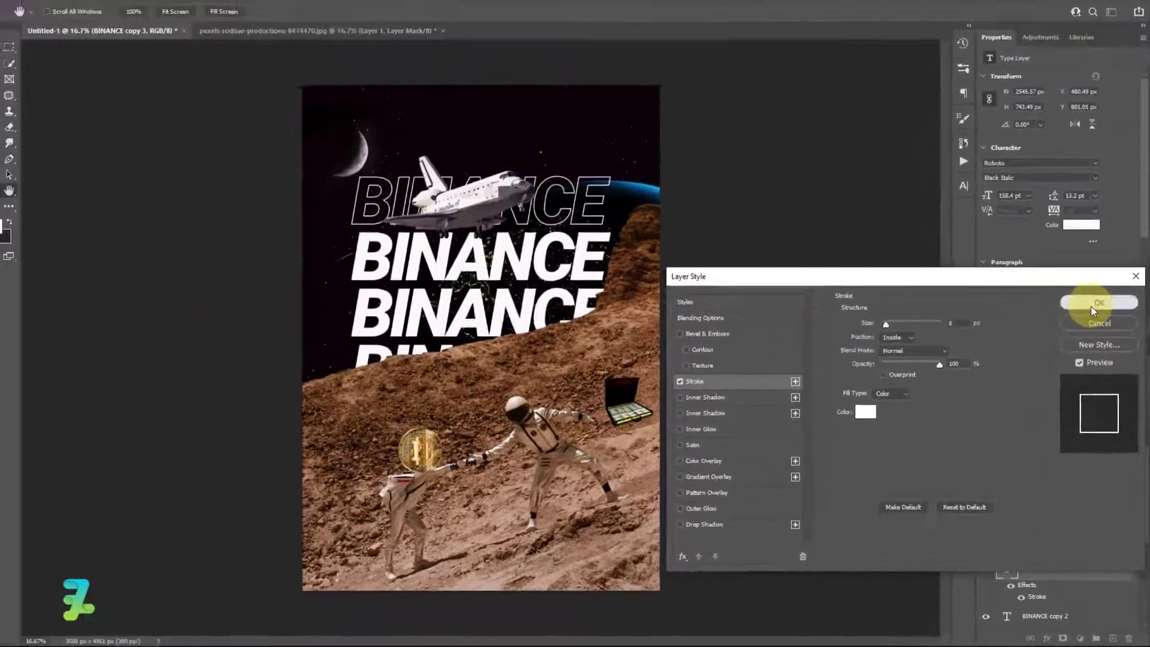
{"action": "left_click", "coordinate": [1069, 188]}
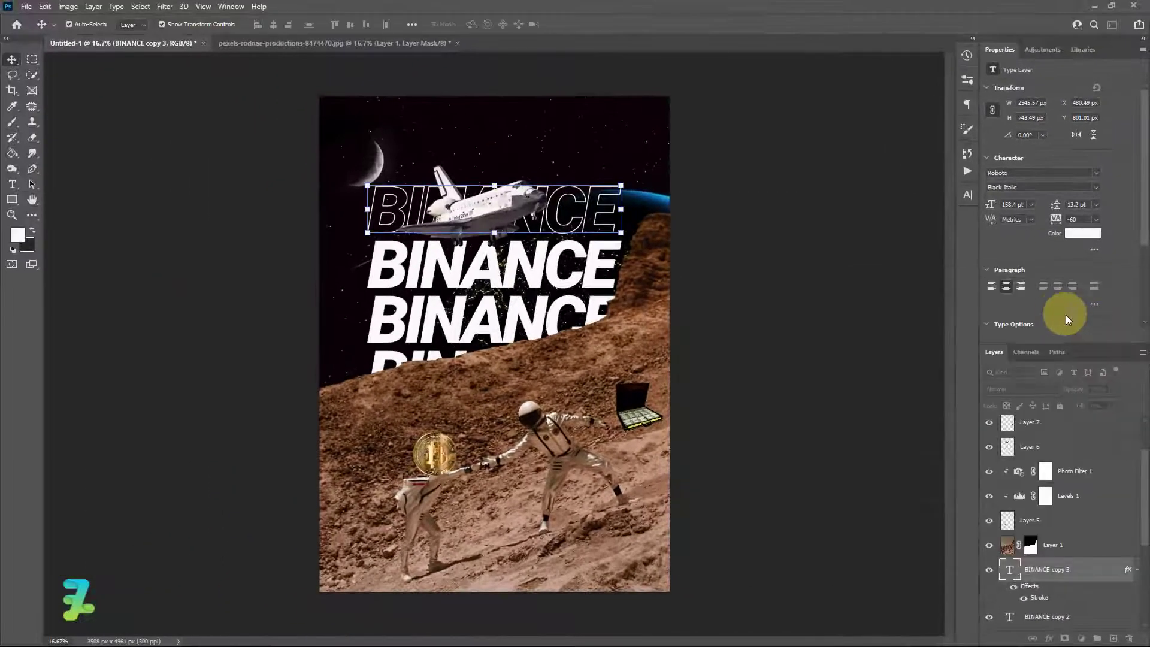
{"action": "left_click", "coordinate": [829, 268]}
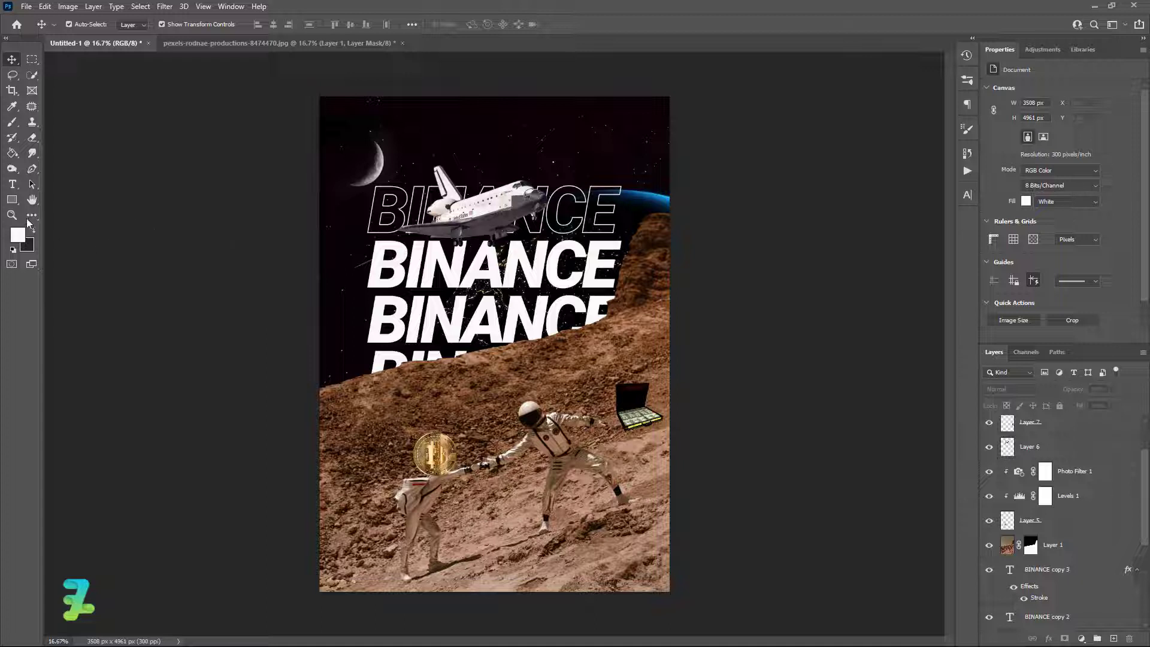
- Add the text "up" in Roboto Black Italic, 120 pt, near the poster's lower edge
{"action": "left_click", "coordinate": [13, 187]}
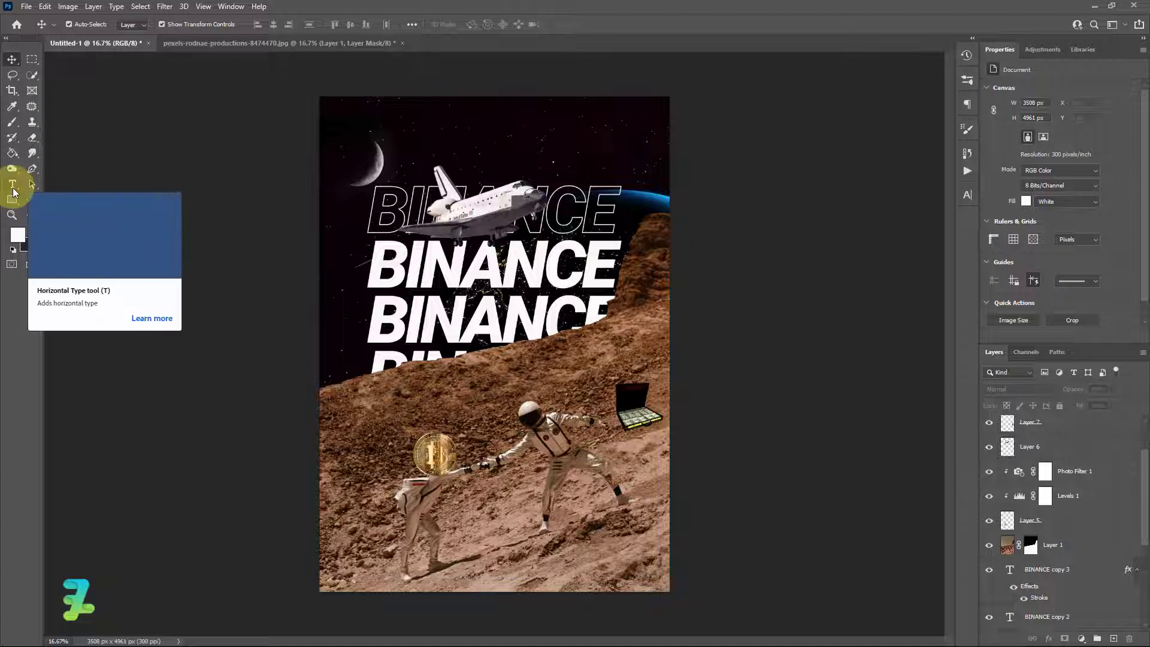
{"action": "left_click", "coordinate": [502, 562]}
{"action": "key", "text": "Caps_Lock"}
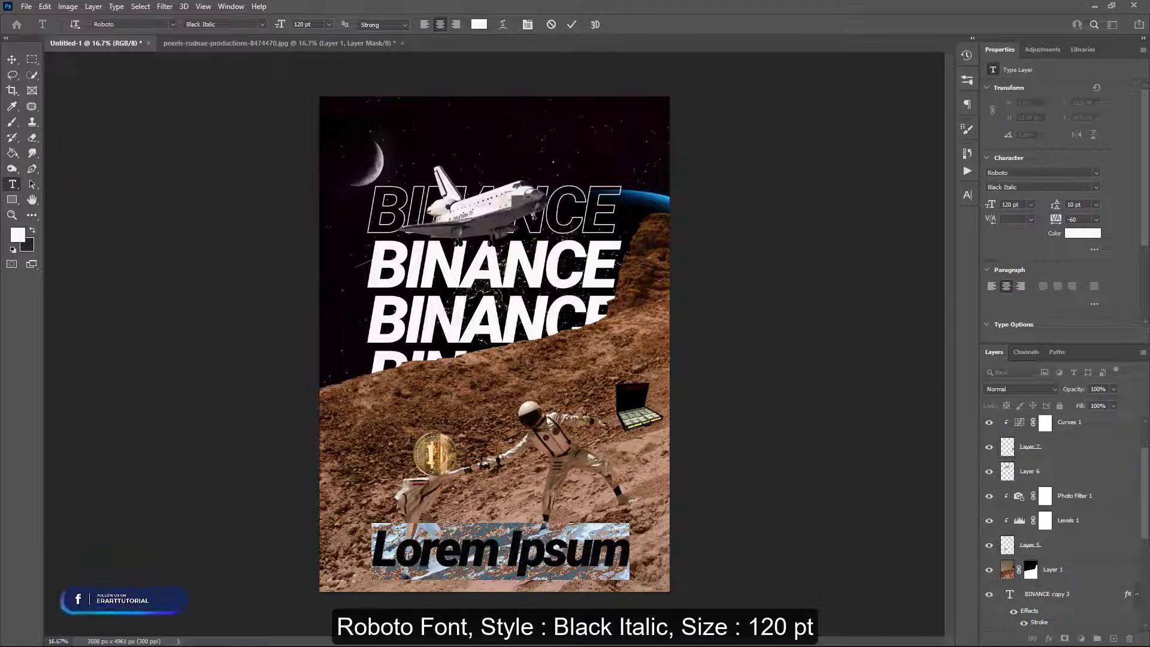
{"action": "type", "text": "up"}
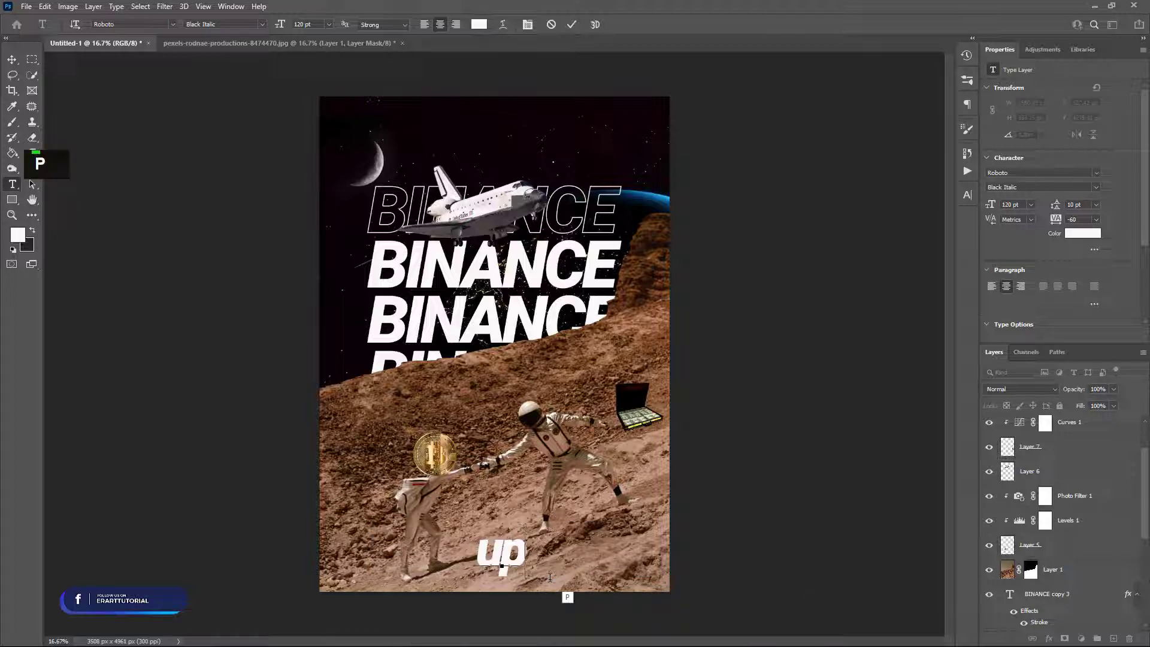
{"action": "left_click", "coordinate": [12, 60]}
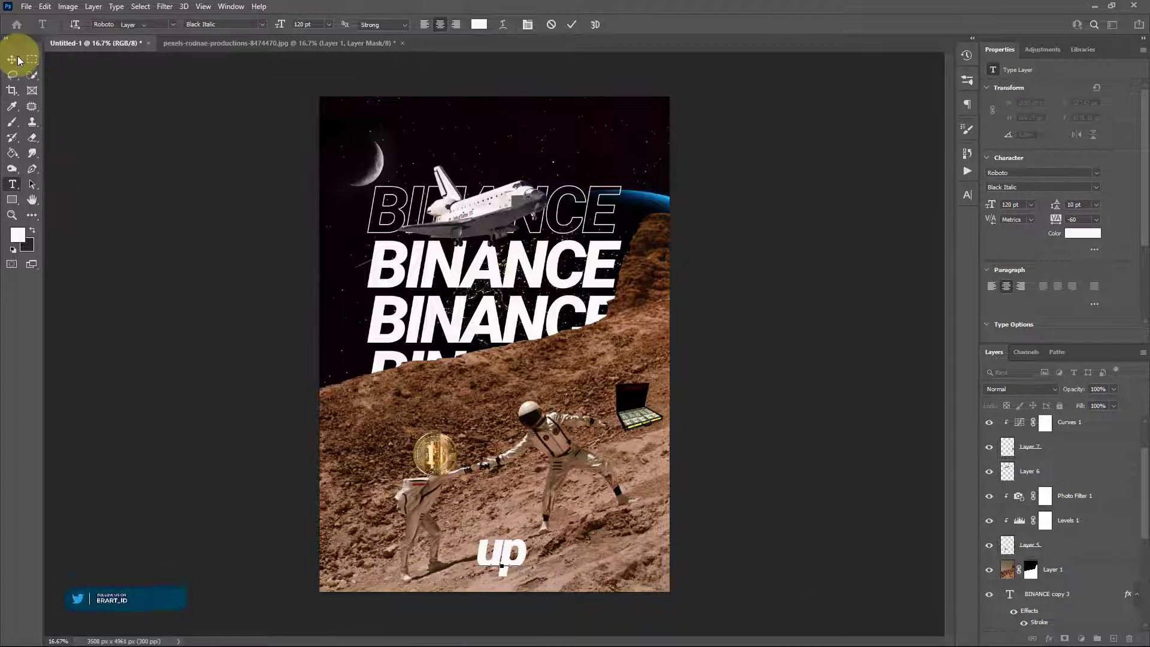
- Move the "up" text onto the open lid of the money briefcase and scale it down to about 38%
{"action": "left_click", "coordinate": [522, 570]}
{"action": "left_click_drag", "start_coordinate": [506, 563], "coordinate": [647, 408]}
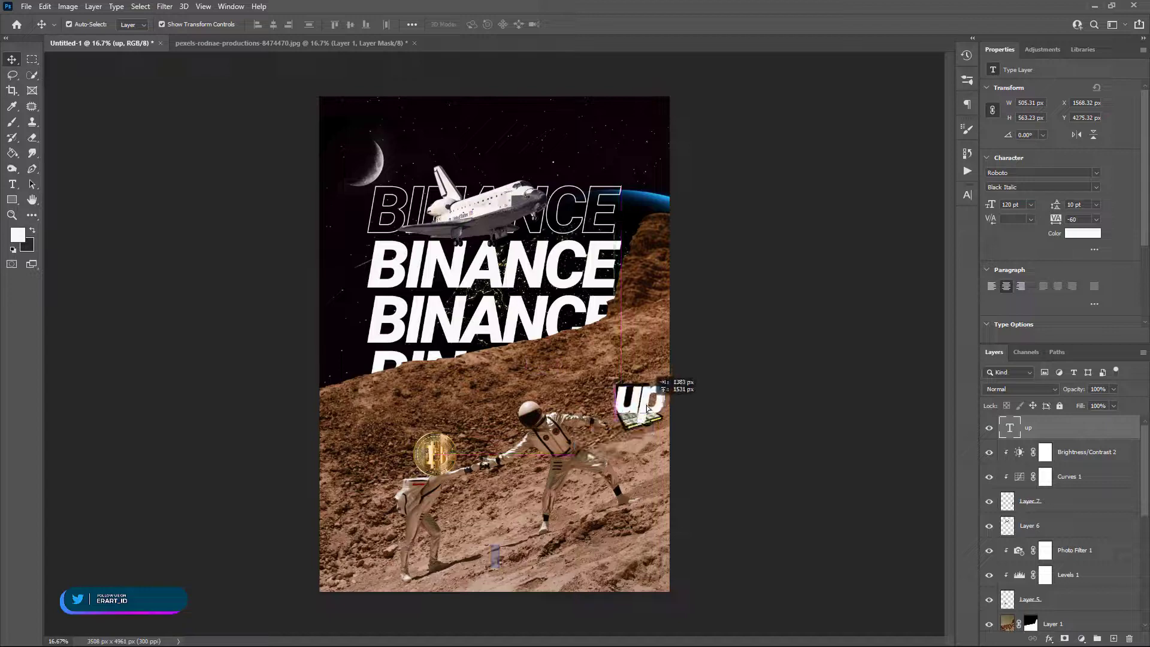
{"action": "key", "text": "ctrl+equal"}
{"action": "key", "text": "ctrl+equal"}
{"action": "key", "text": "ctrl+equal"}
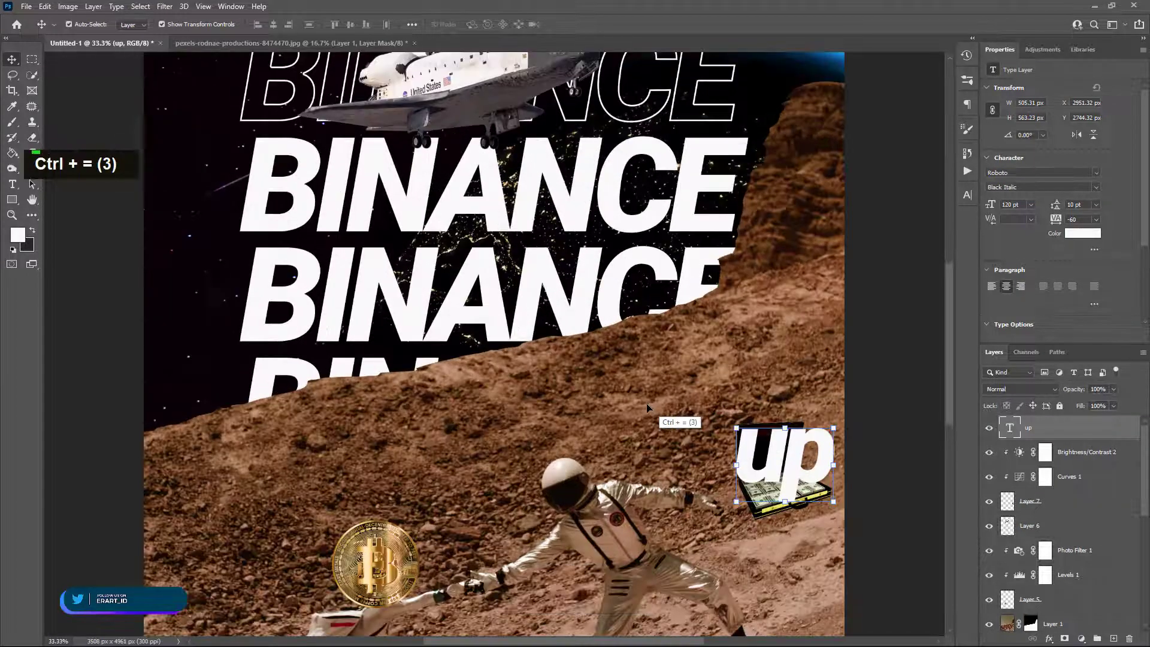
{"action": "key", "text": "ctrl+equal"}
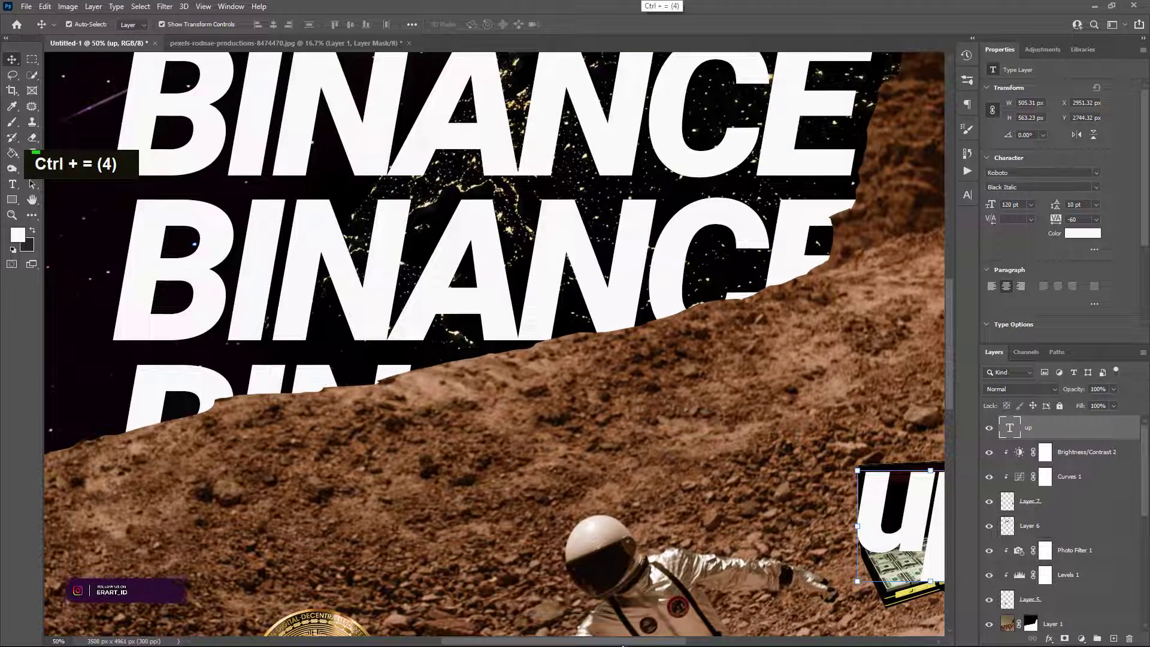
{"action": "left_click_drag", "start_coordinate": [635, 642], "coordinate": [717, 532]}
{"action": "left_click_drag", "start_coordinate": [738, 470], "coordinate": [649, 501]}
{"action": "right_click", "coordinate": [650, 498]}
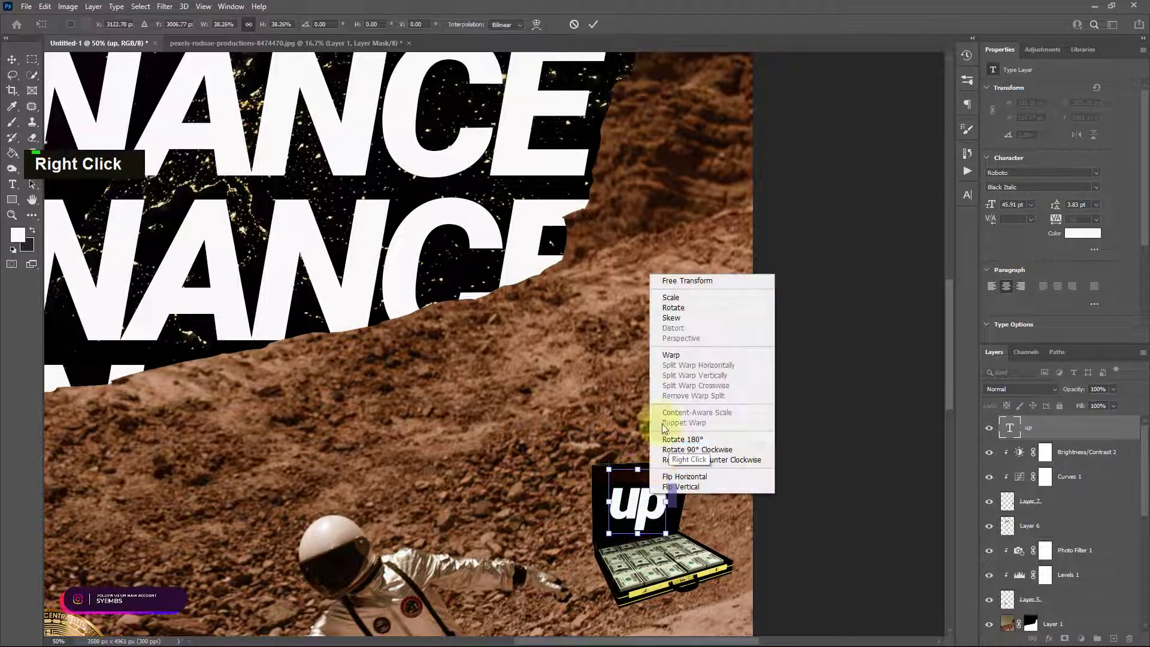
{"action": "left_click", "coordinate": [5, 54]}
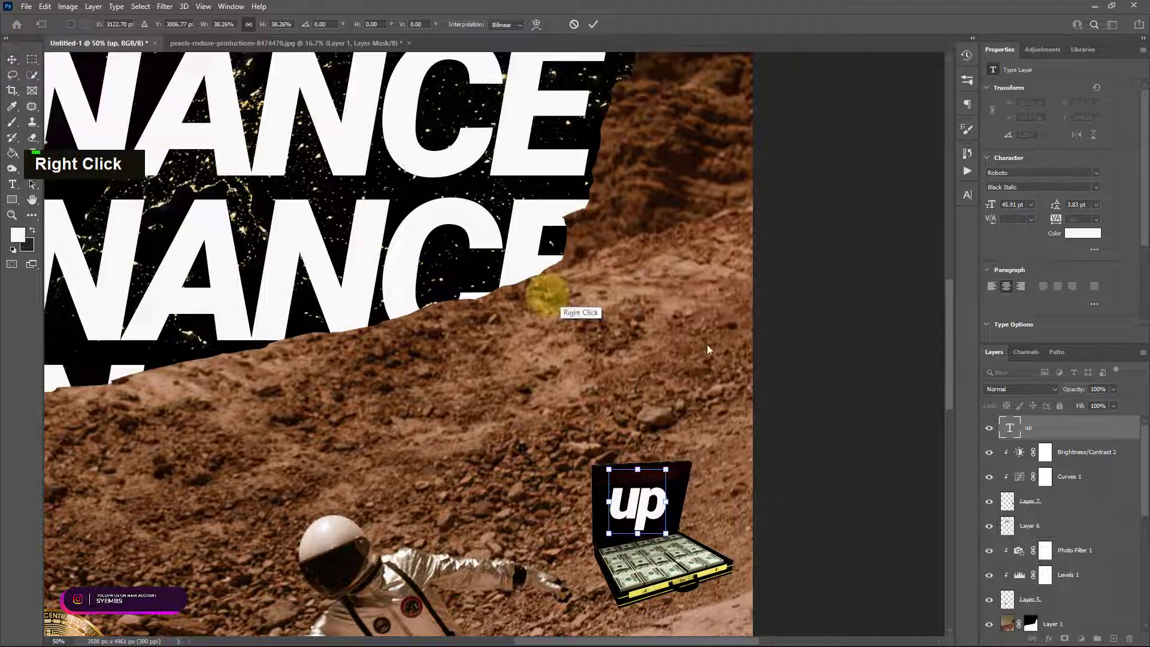
- Convert the "up" text layer to a smart object
{"action": "right_click", "coordinate": [1047, 435]}
{"action": "right_click", "coordinate": [1049, 434]}
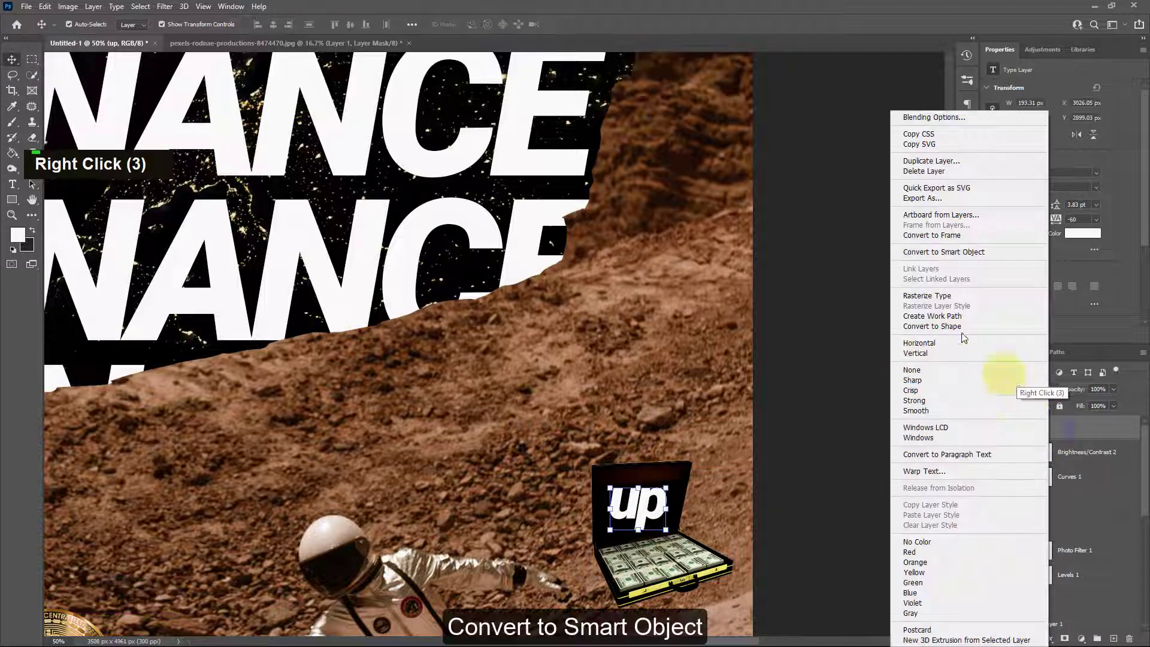
{"action": "left_click", "coordinate": [919, 249]}
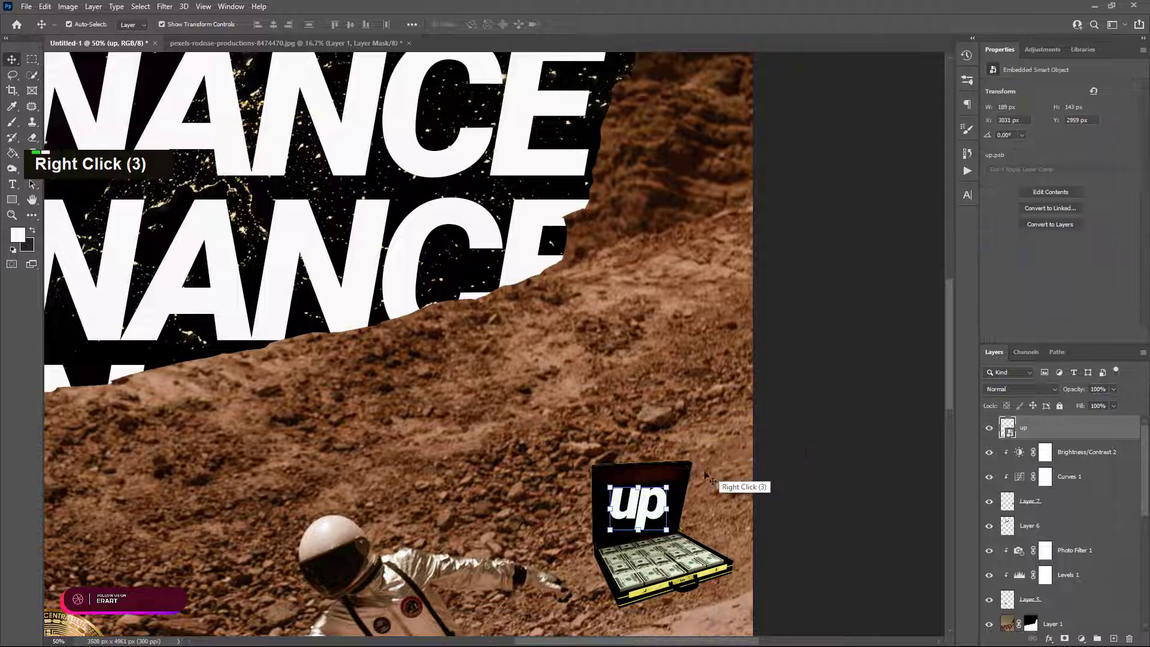
- Distort the "up" smart object to follow the perspective of the briefcase lid and nudge it into place
{"action": "key", "text": "ctrl+t"}
{"action": "right_click", "coordinate": [686, 466]}
{"action": "left_click", "coordinate": [706, 339]}
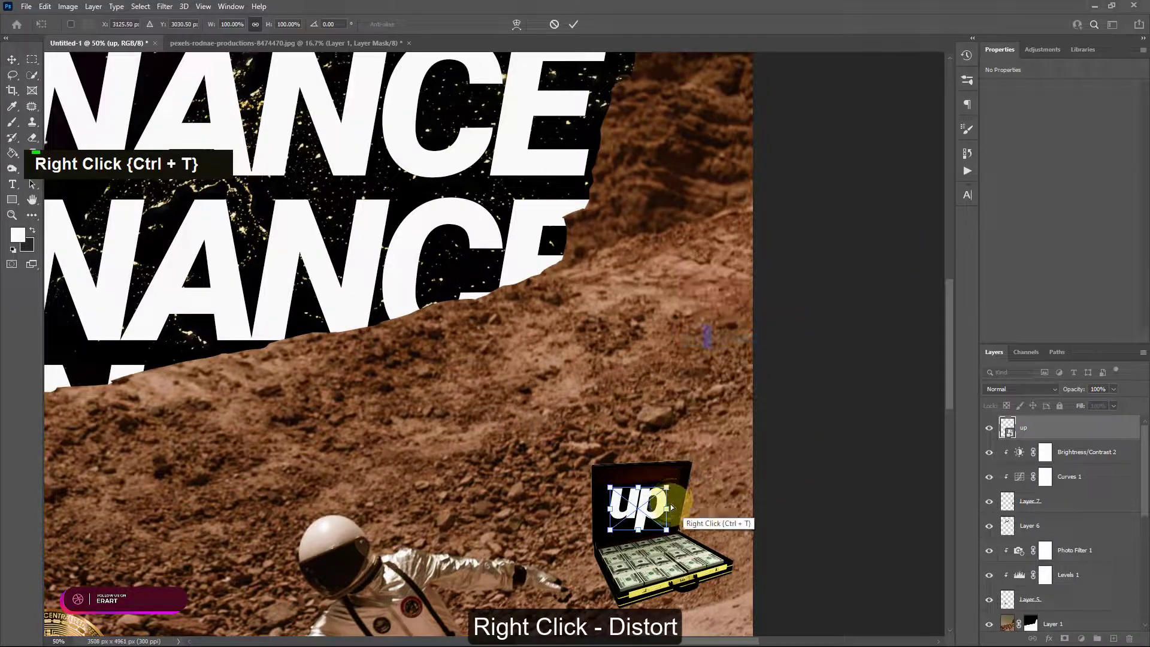
{"action": "left_click_drag", "start_coordinate": [666, 486], "coordinate": [605, 482]}
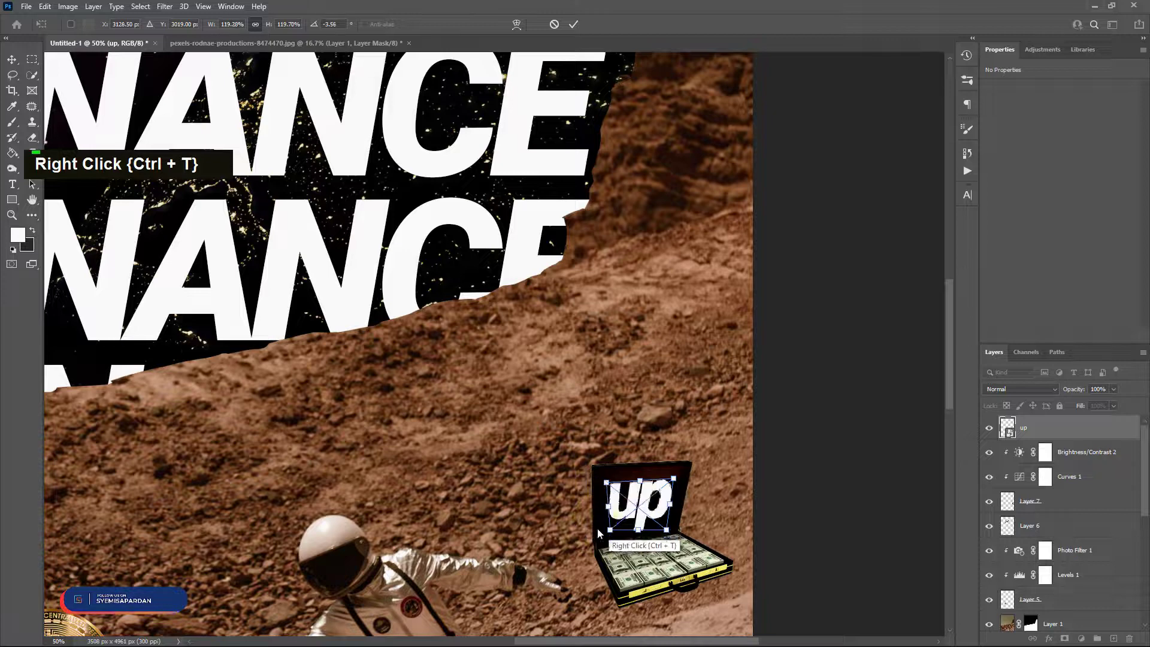
{"action": "left_click_drag", "start_coordinate": [609, 530], "coordinate": [670, 527]}
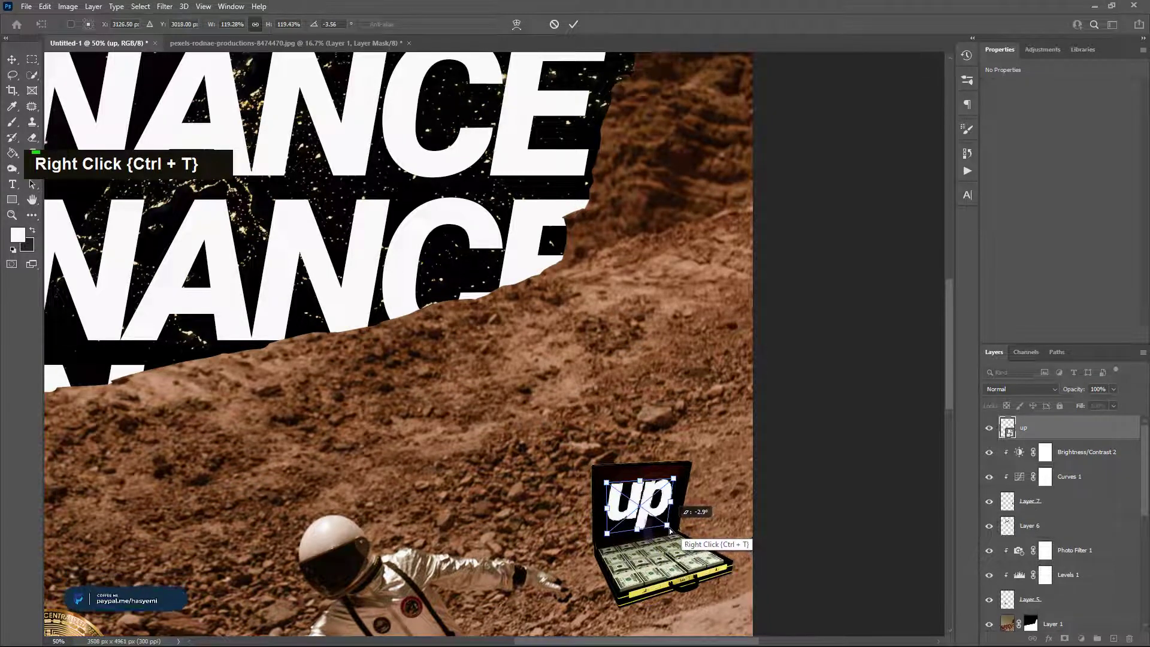
{"action": "left_click", "coordinate": [15, 60]}
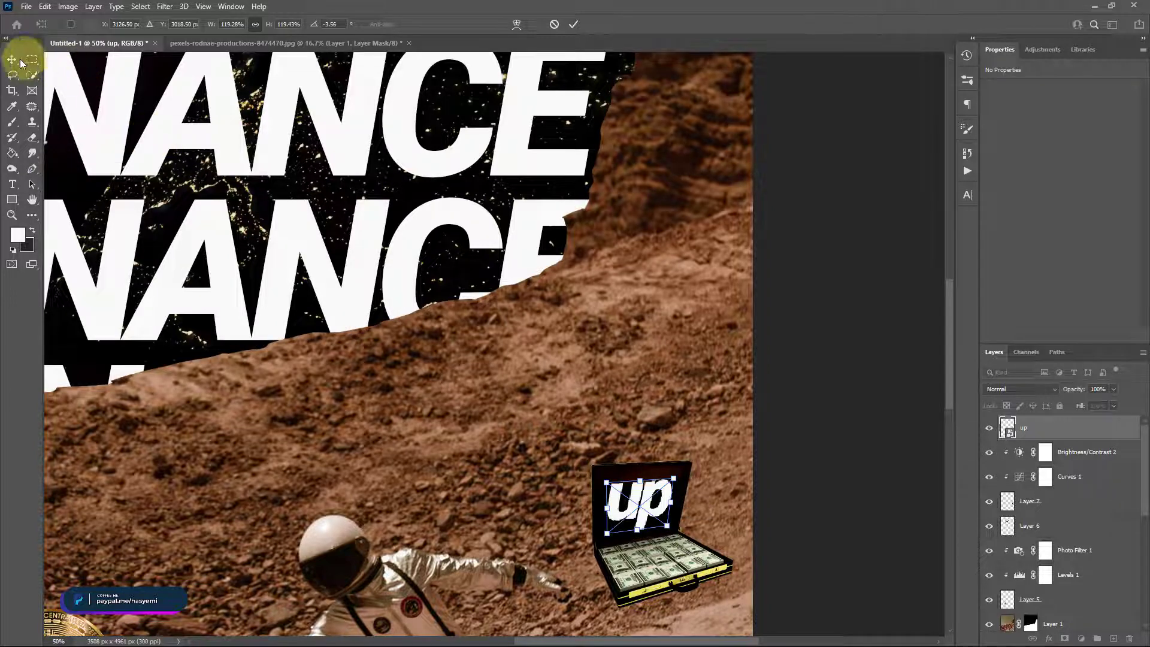
{"action": "left_click_drag", "start_coordinate": [643, 503], "coordinate": [645, 503]}
- Set the "up" layer's blend mode to Screen and its fill to 74%, and deselect it
{"action": "left_click", "coordinate": [1038, 396]}
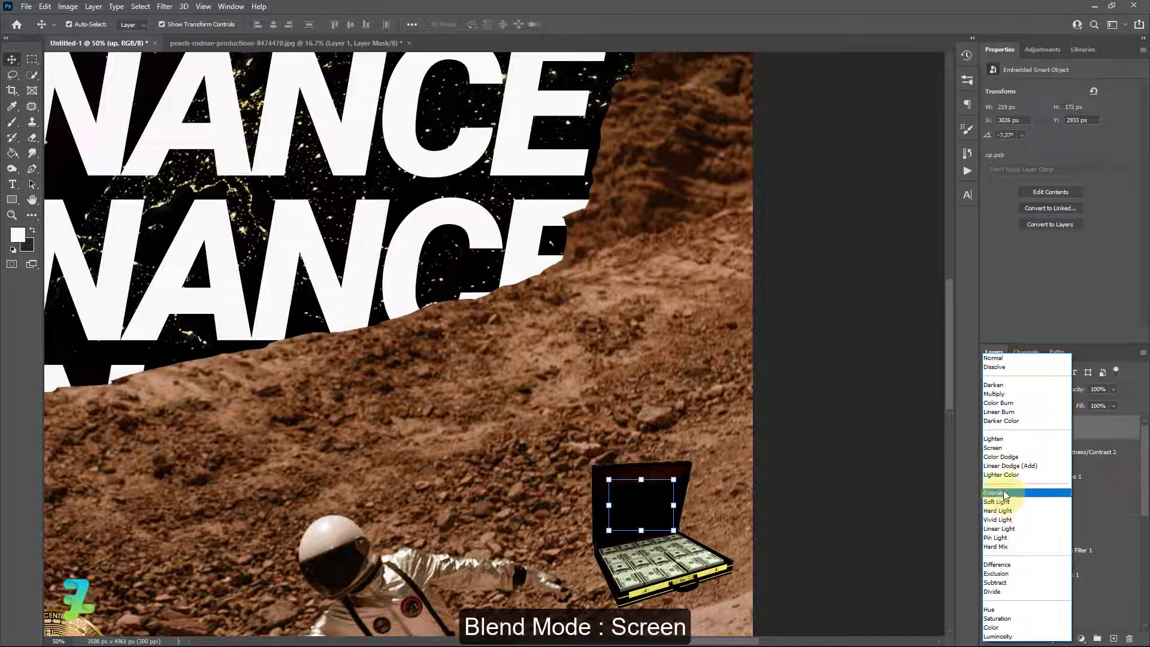
{"action": "left_click", "coordinate": [1008, 447]}
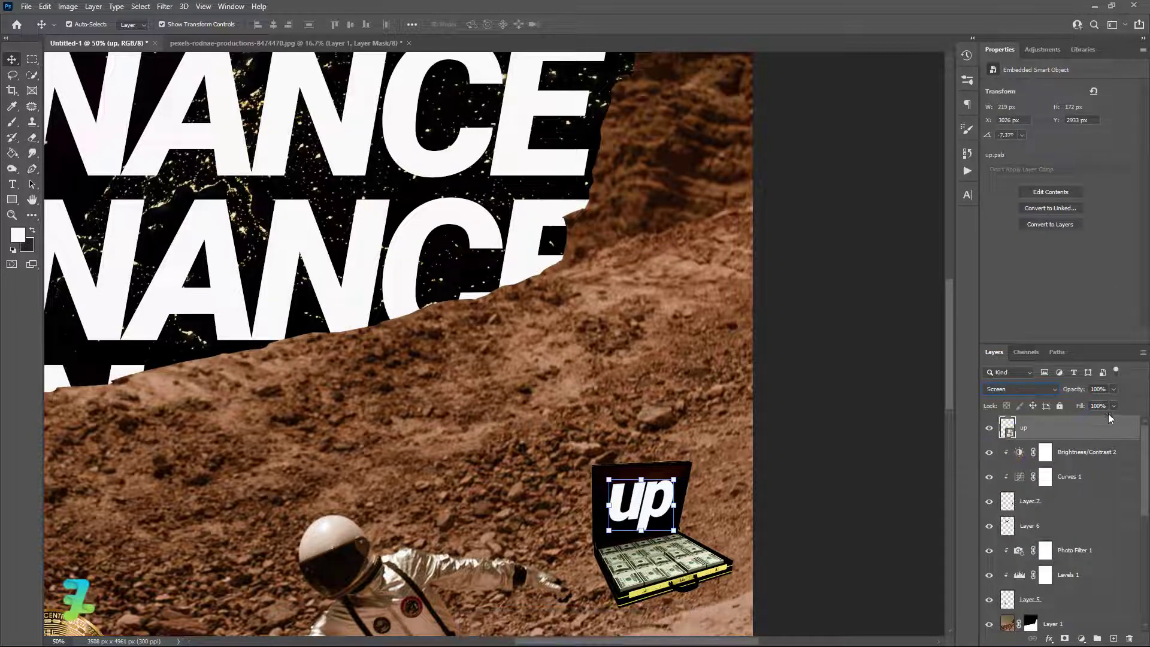
{"action": "mouse_move", "coordinate": [1112, 407]}
{"action": "left_mouse_down"}
{"action": "mouse_move", "coordinate": [1090, 422]}
{"action": "mouse_move", "coordinate": [1100, 424]}
{"action": "left_mouse_up"}
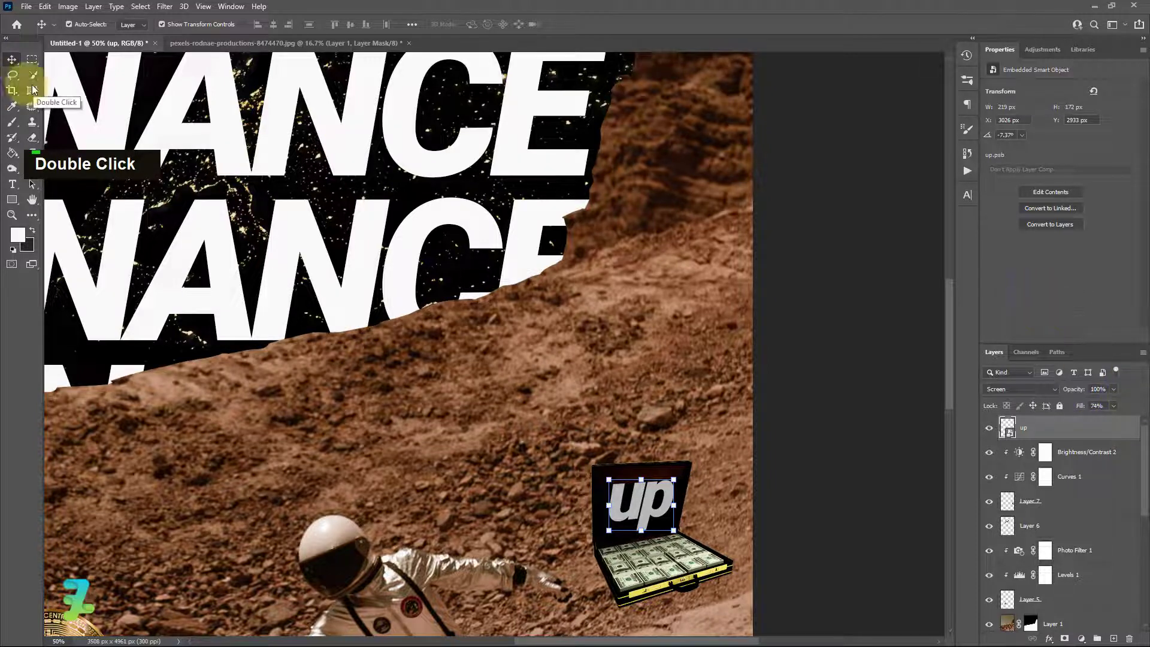
{"action": "left_click", "coordinate": [858, 325]}
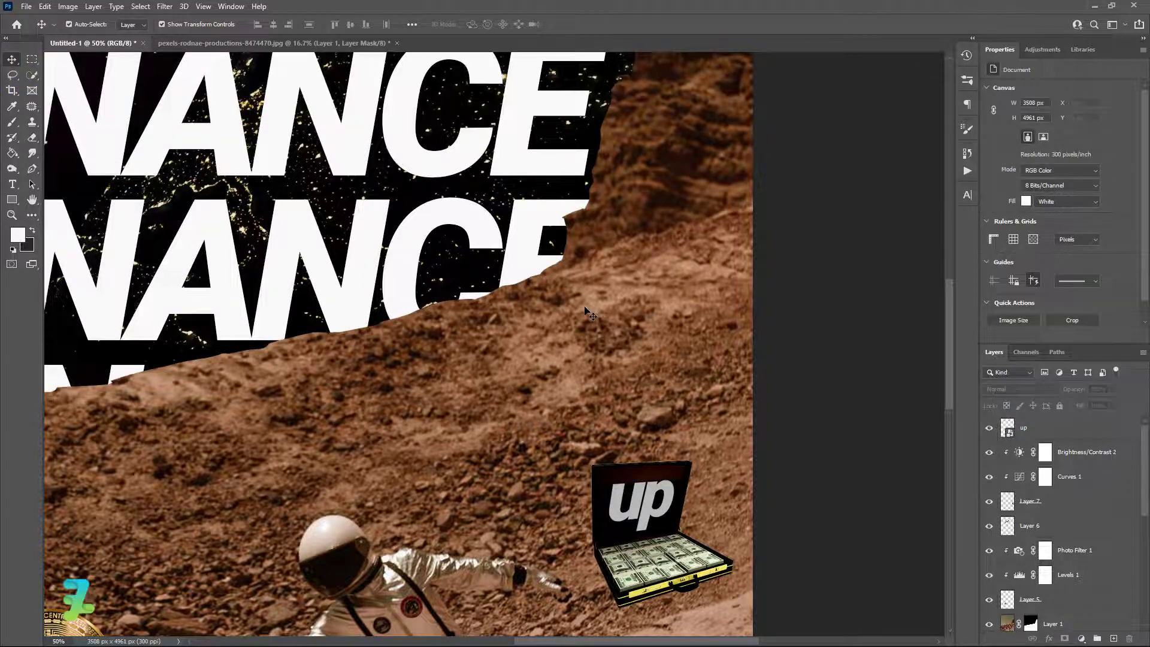
{"action": "key", "text": "ctrl+minus"}
{"action": "key", "text": "ctrl+minus"}
{"action": "key", "text": "ctrl+minus"}
{"action": "key", "text": "ctrl+minus"}
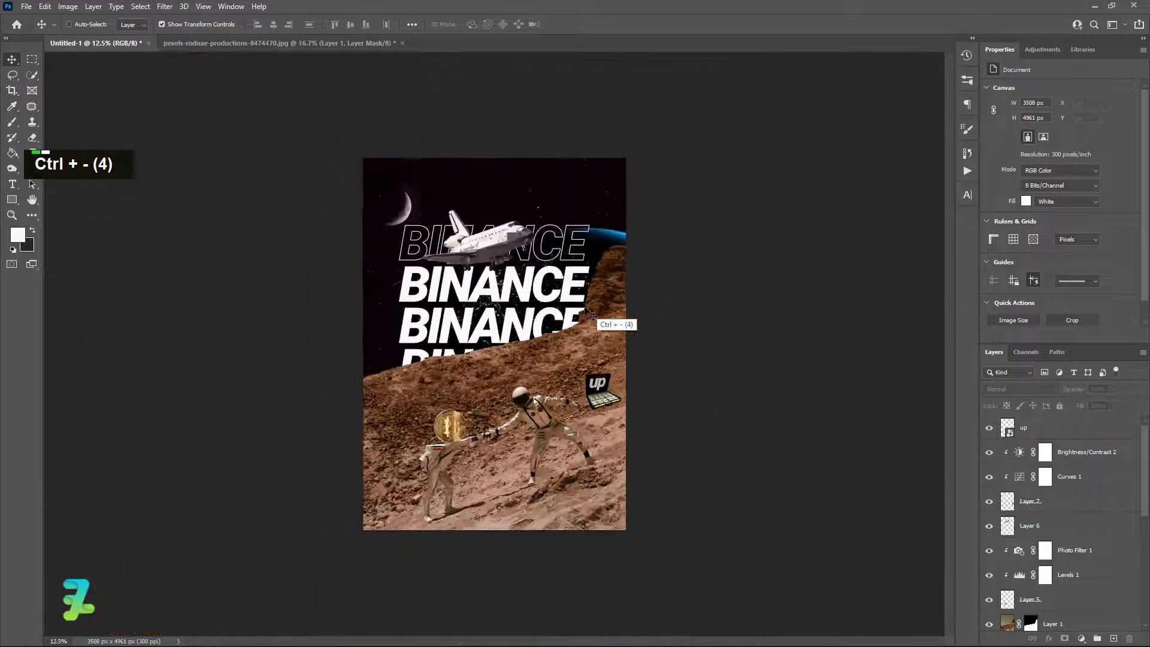
- Add a new text line reading "DAG-422" in the starry sky above the BINANCE titles
{"action": "key", "text": "ctrl+equal"}
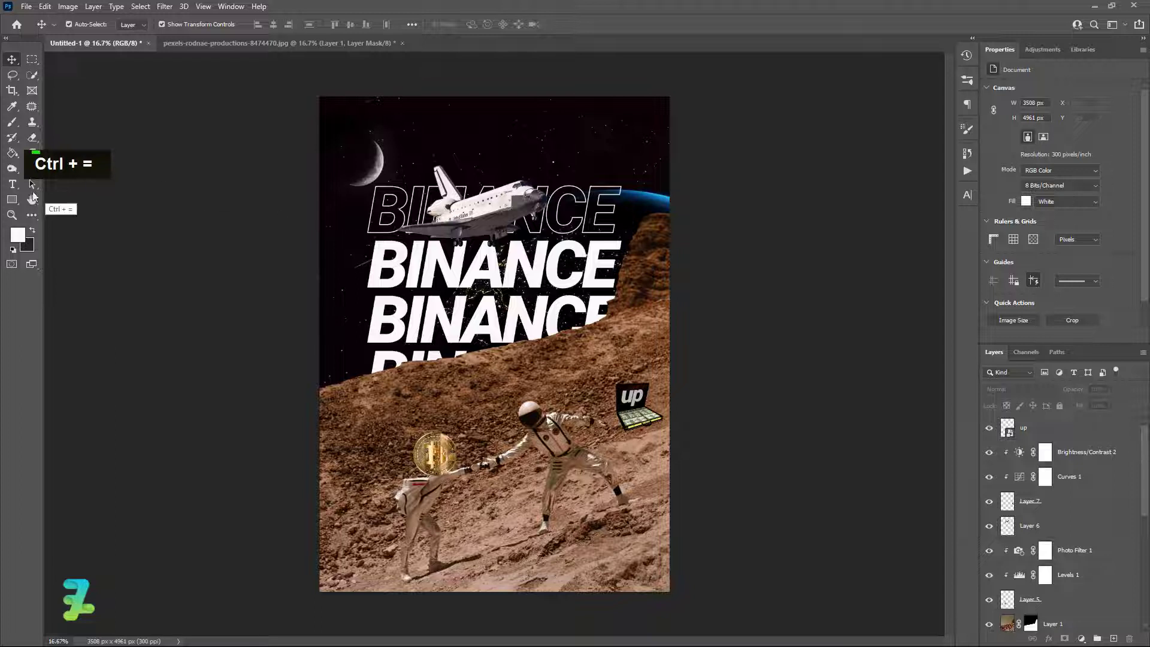
{"action": "left_click", "coordinate": [12, 184]}
{"action": "left_click", "coordinate": [563, 141]}
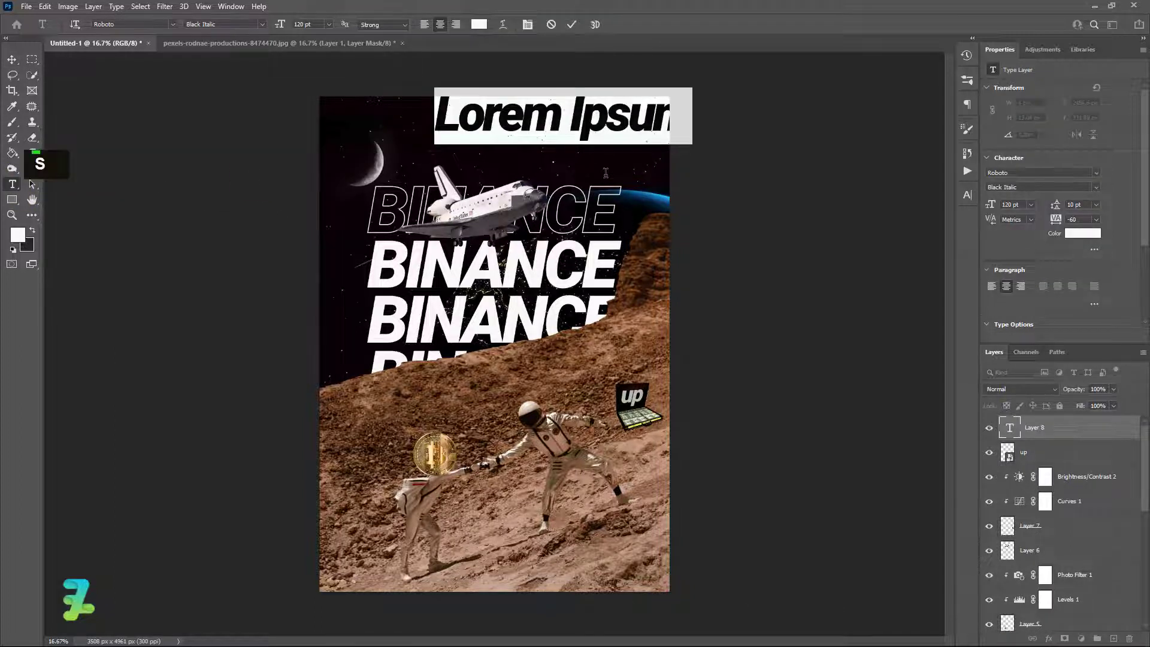
{"action": "type", "text": "sda"}
{"action": "key", "text": "BackSpace"}
{"action": "key", "text": "BackSpace"}
{"action": "key", "text": "BackSpace"}
{"action": "type", "text": "DA"}
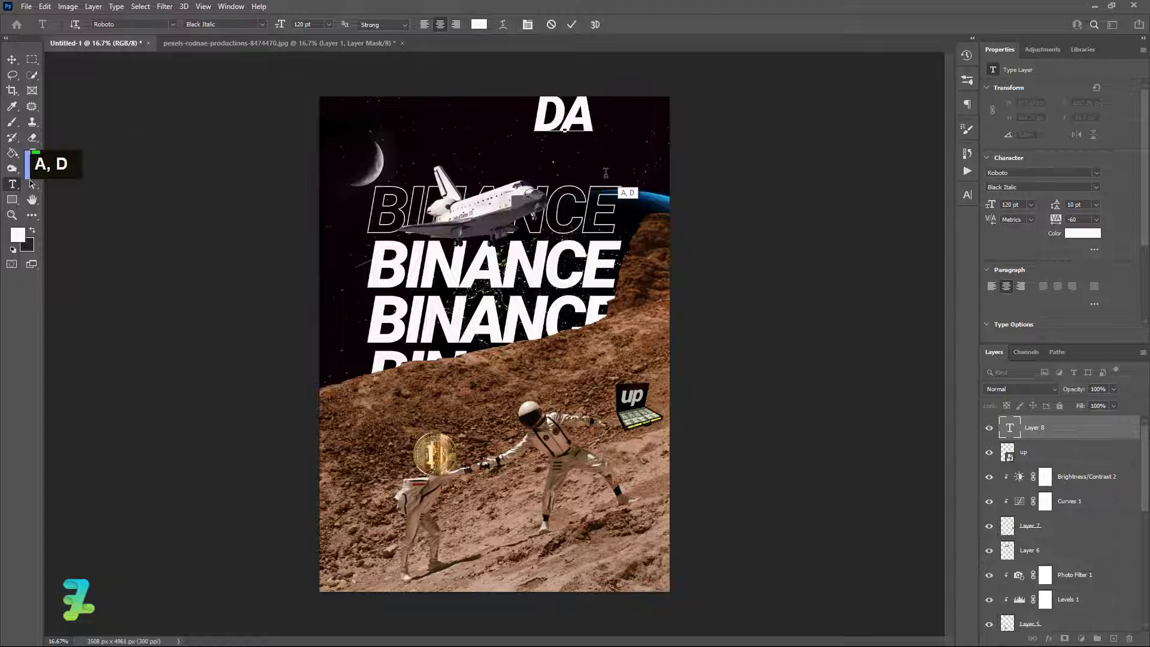
{"action": "type", "text": "G-"}
{"action": "key", "text": "BackSpace"}
{"action": "key", "text": "BackSpace"}
{"action": "key", "text": "BackSpace"}
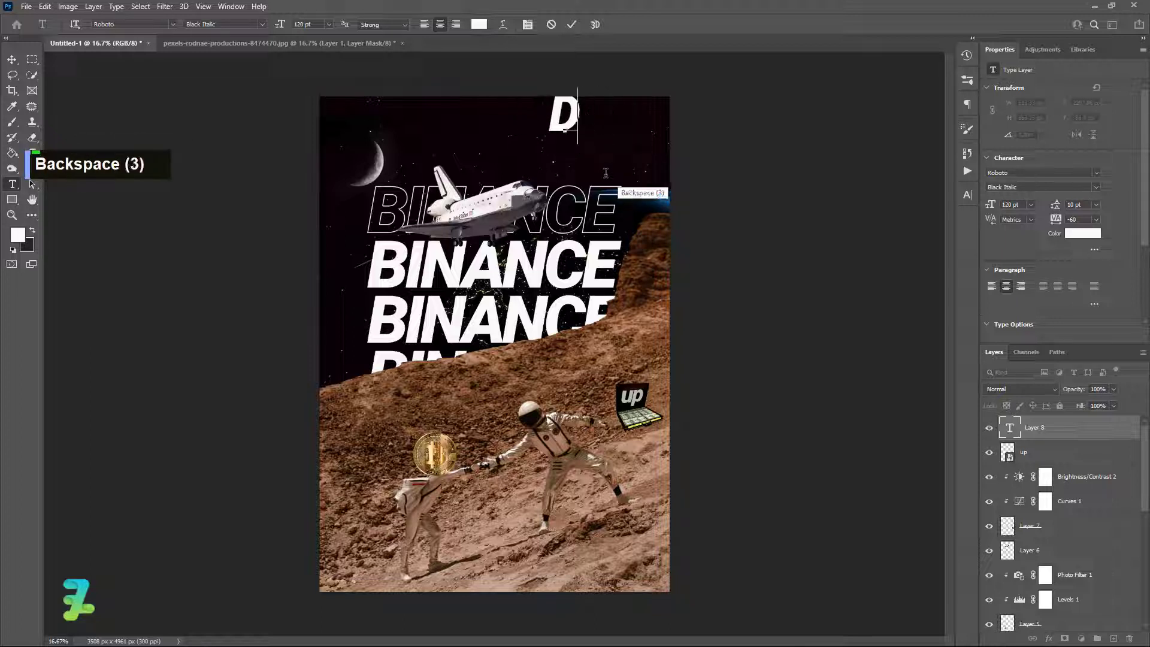
{"action": "type", "text": "AG-422"}
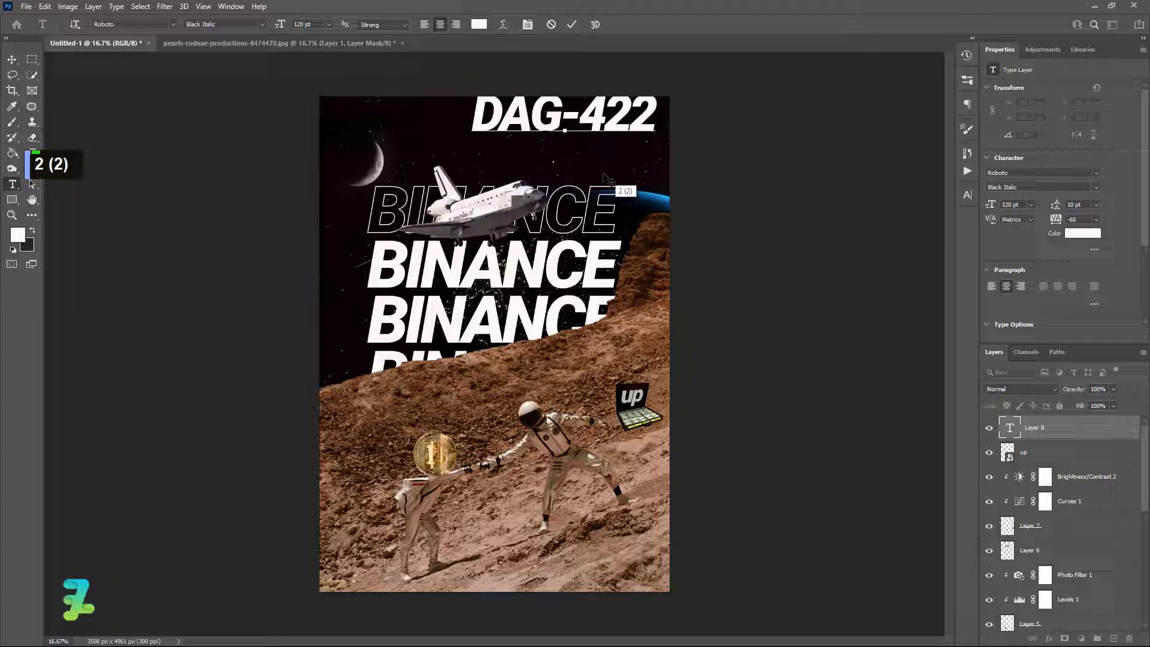
- Set the whole "DAG-422" text to the Roboto Bold style at 36 pt and commit it
{"action": "key", "text": "ctrl+a"}
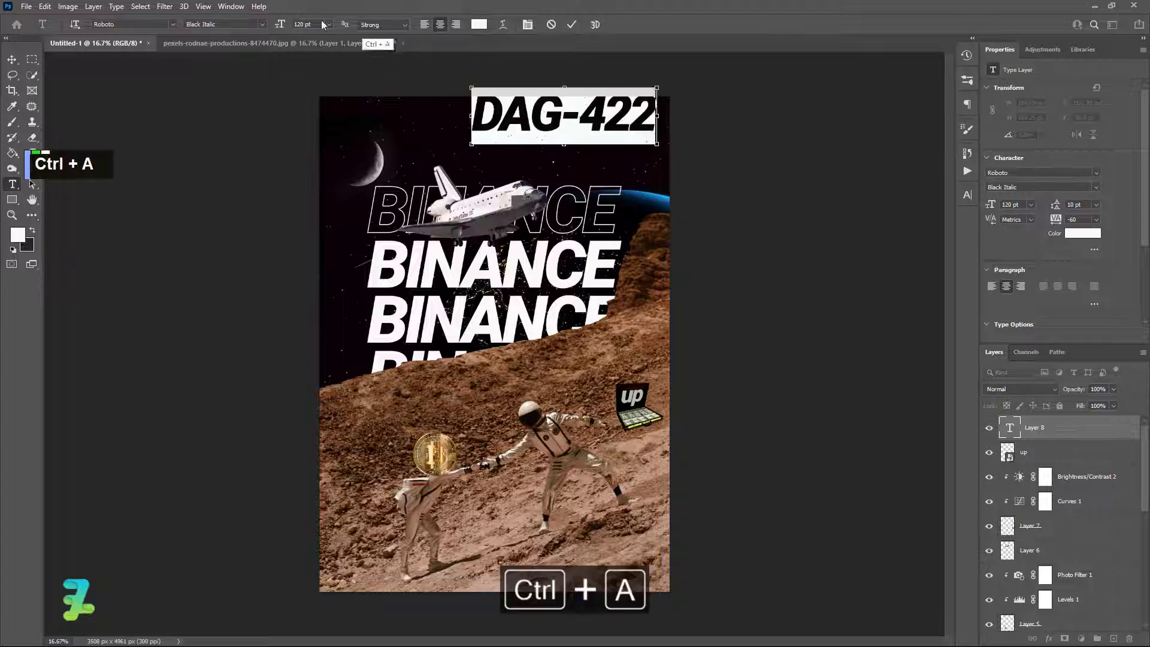
{"action": "left_click", "coordinate": [261, 24]}
{"action": "left_click", "coordinate": [249, 113]}
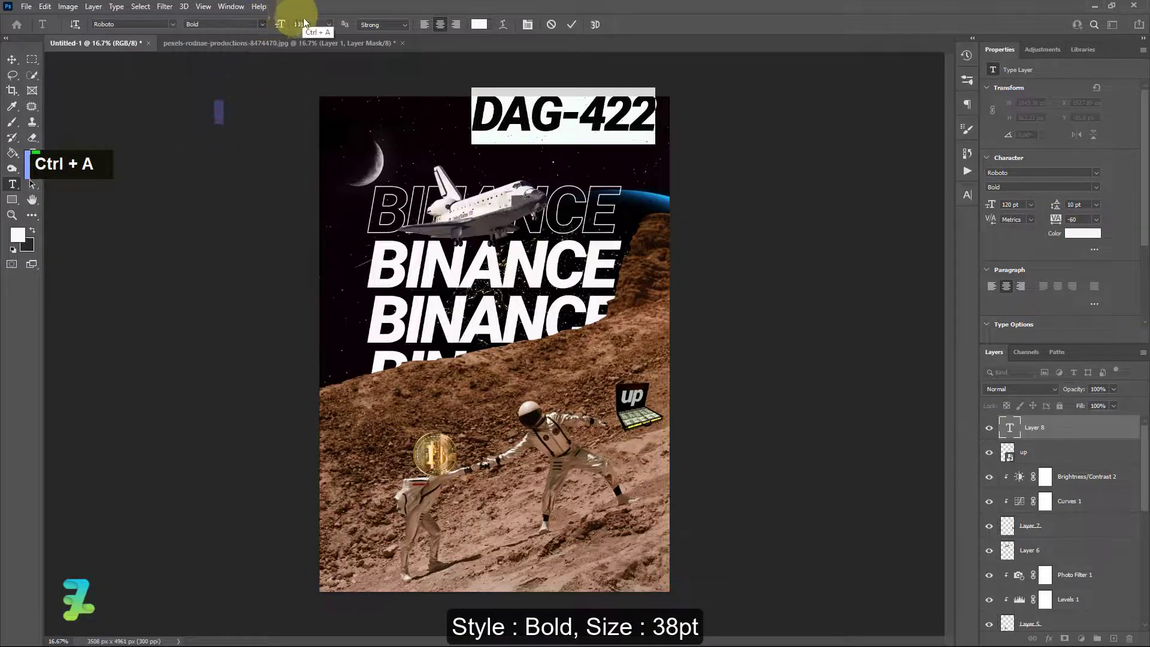
{"action": "left_click", "coordinate": [328, 25]}
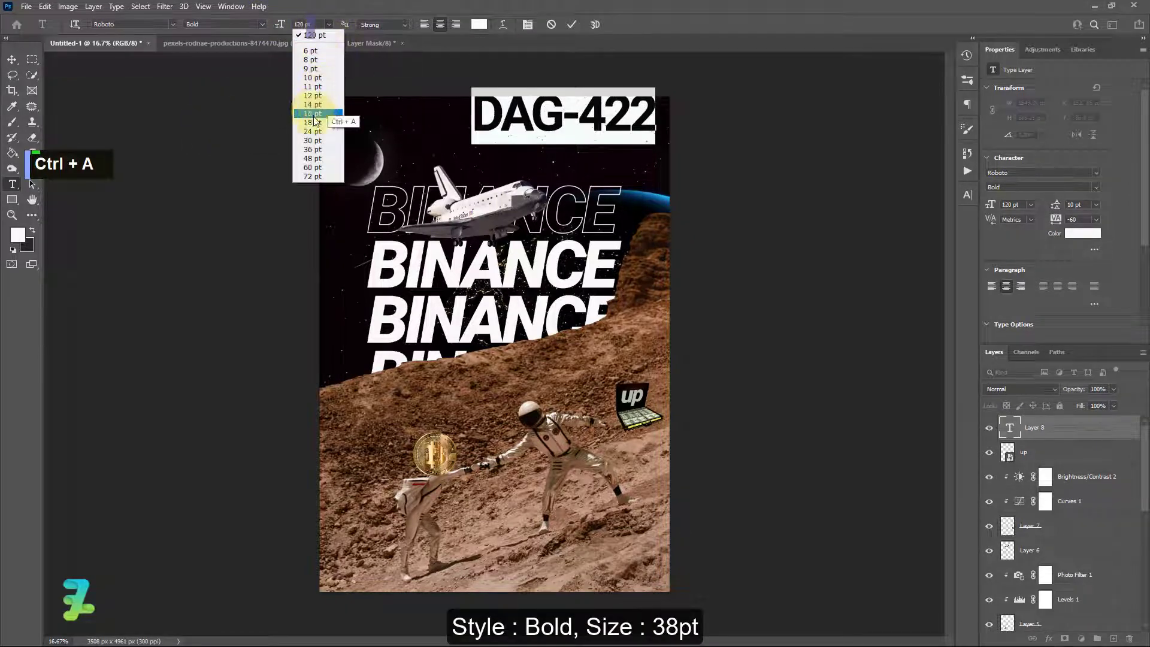
{"action": "left_click", "coordinate": [310, 150]}
{"action": "left_click", "coordinate": [12, 59]}
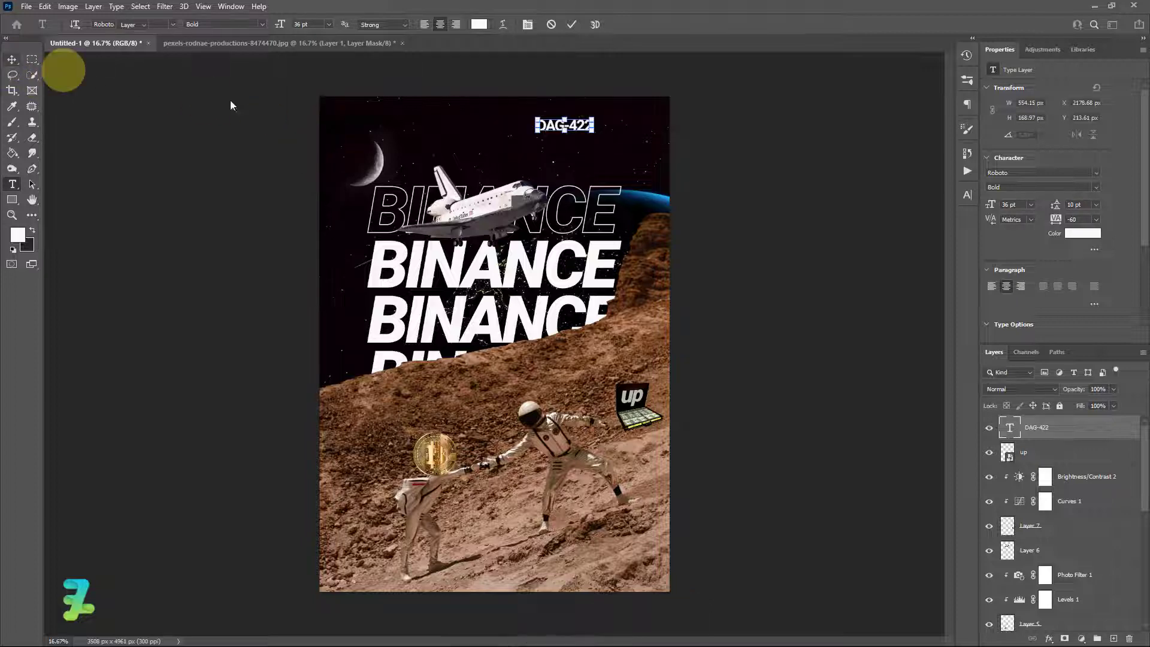
- Move the "DAG-422" text into the poster's upper-right corner and nudge it left to leave a small margin
{"action": "left_click_drag", "start_coordinate": [565, 126], "coordinate": [622, 119]}
{"action": "key", "text": "Left"}
{"action": "key", "text": "Left"}
{"action": "key", "text": "Left"}
{"action": "key", "text": "Left"}
{"action": "key", "text": "Left"}
{"action": "key", "text": "Left"}
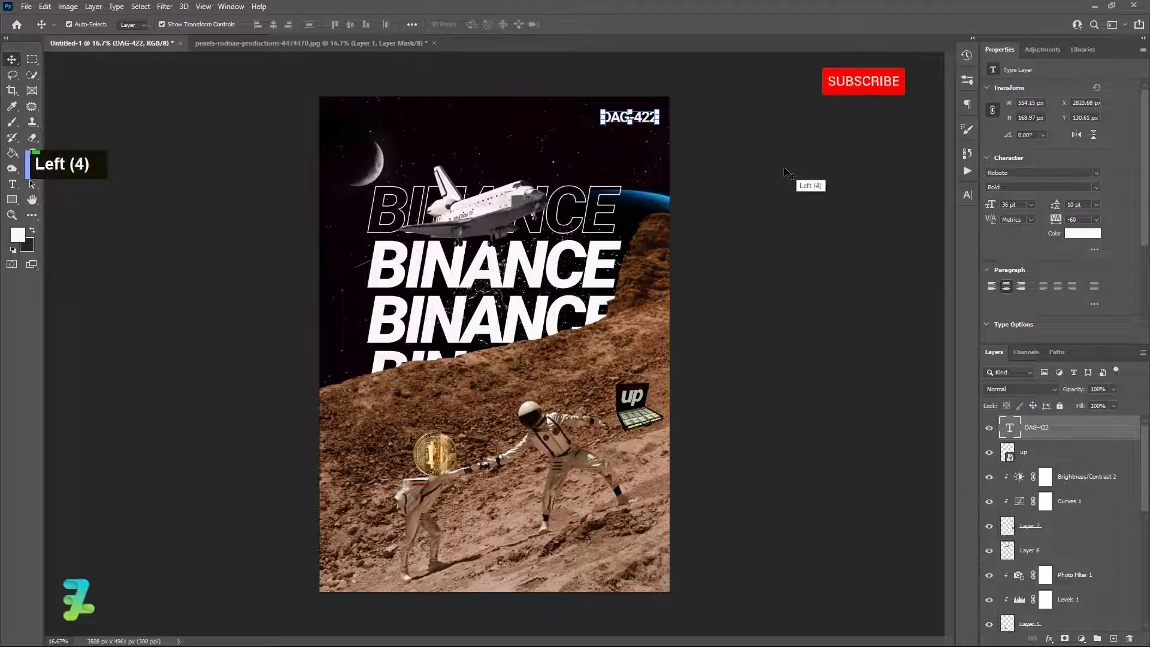
{"action": "key", "text": "Left"}
{"action": "key", "text": "Left"}
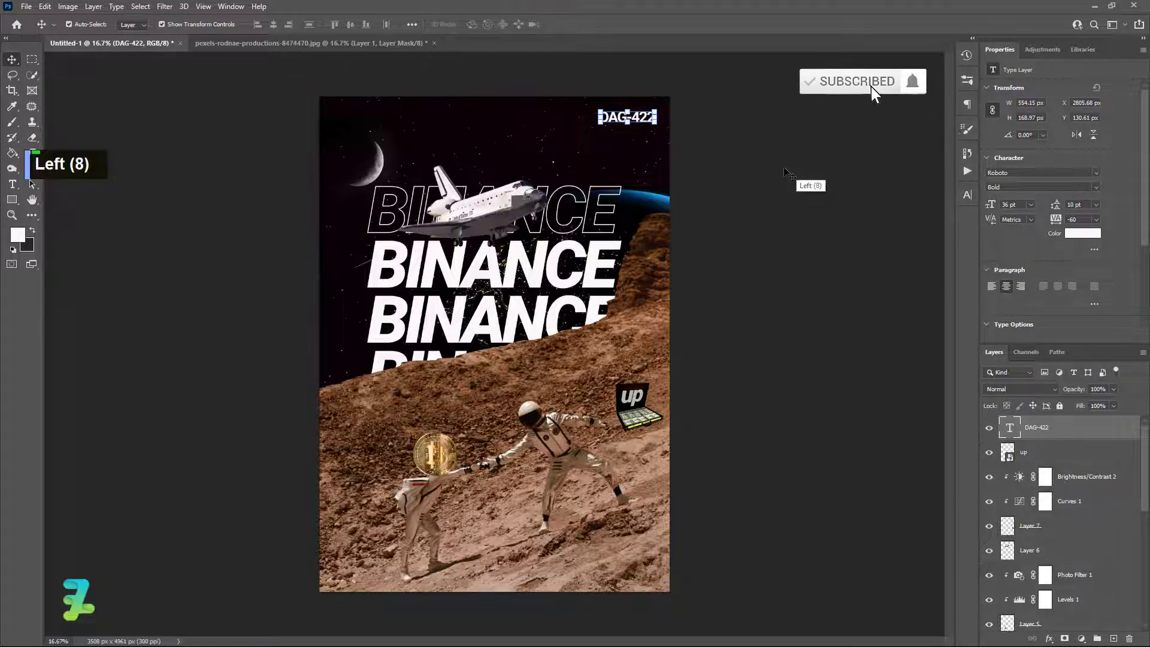
{"action": "key", "text": "Up"}
{"action": "key", "text": "Down"}
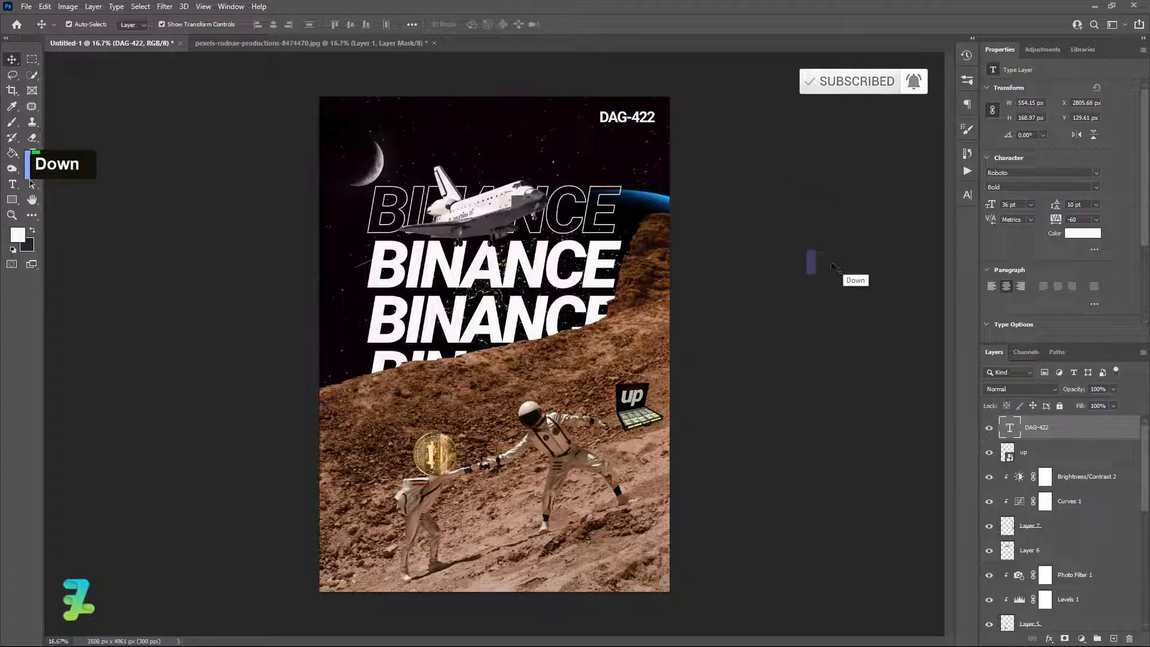
- Shift the bitcoin head slightly to the right above the astronaut's collar and deselect it
{"action": "left_click_drag", "start_coordinate": [440, 458], "coordinate": [443, 458]}
{"action": "left_click", "coordinate": [762, 438]}
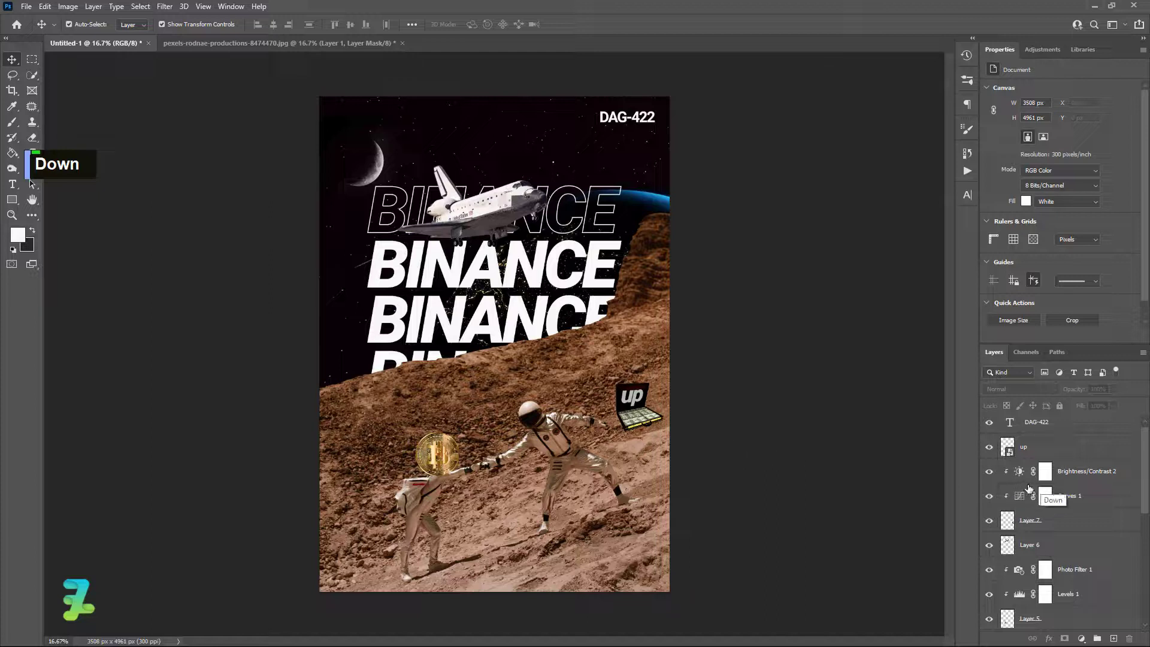
- Stamp all visible layers into a new merged layer above the "DAG-422" text layer
{"action": "scroll", "coordinate": [1072, 439], "scroll_direction": "up", "scroll_amount": 6}
{"action": "left_click", "coordinate": [1075, 433]}
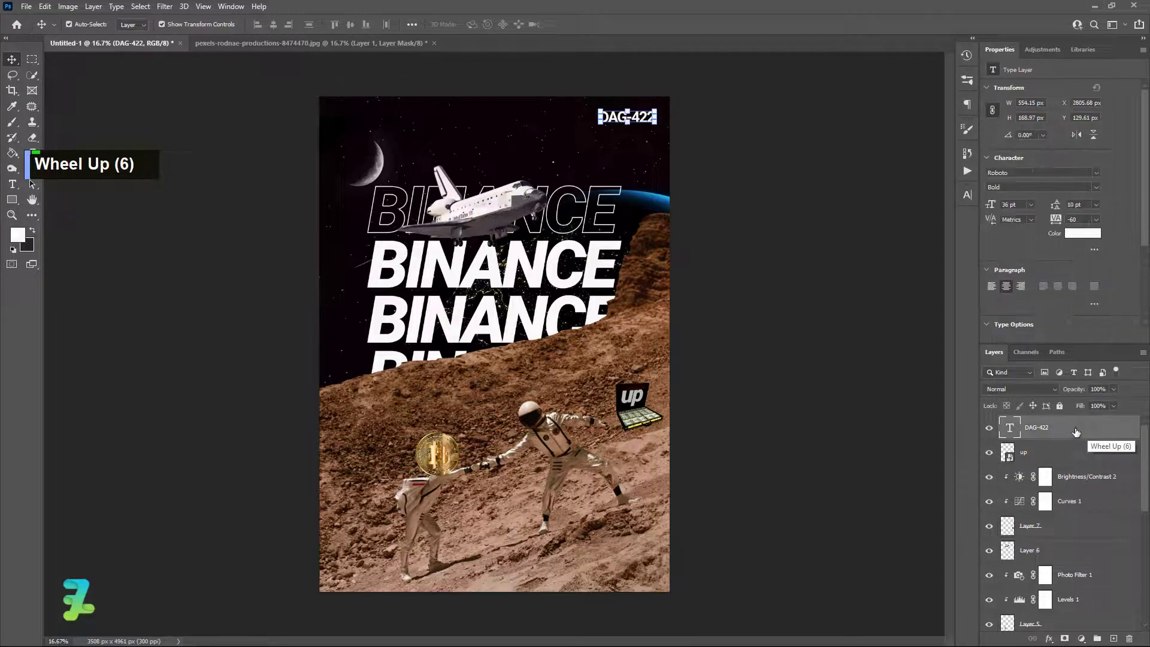
{"action": "key", "text": "ctrl+shift+alt+e"}
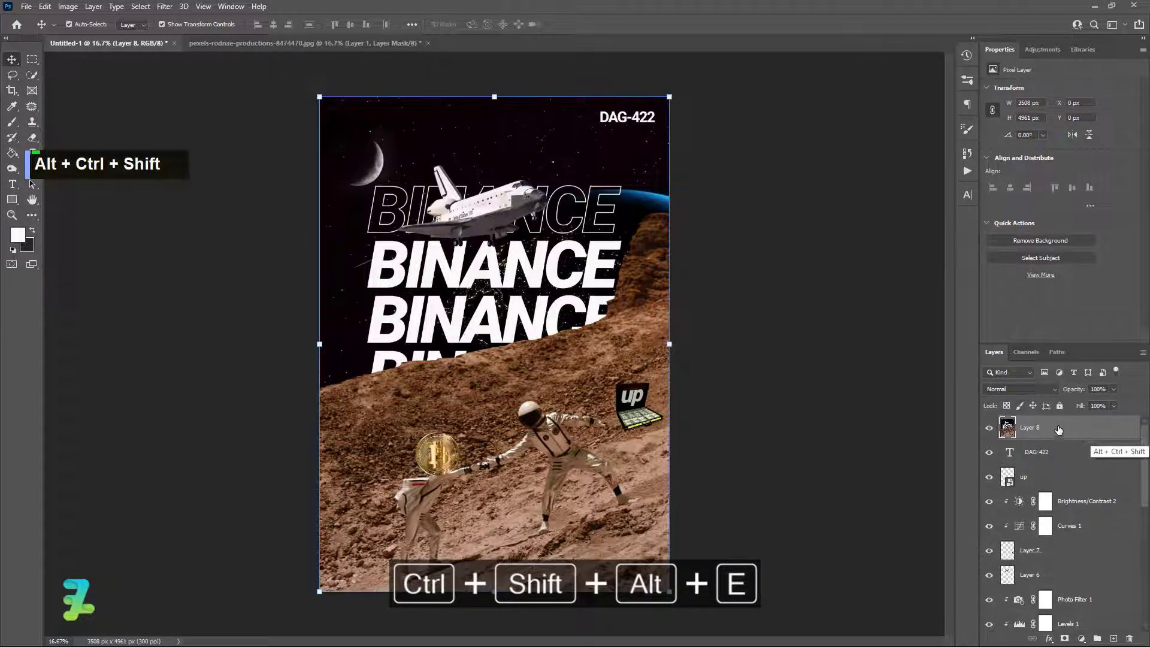
- Apply a High Pass filter with a radius of 1.5 pixels to the merged layer
{"action": "left_click", "coordinate": [203, 6]}
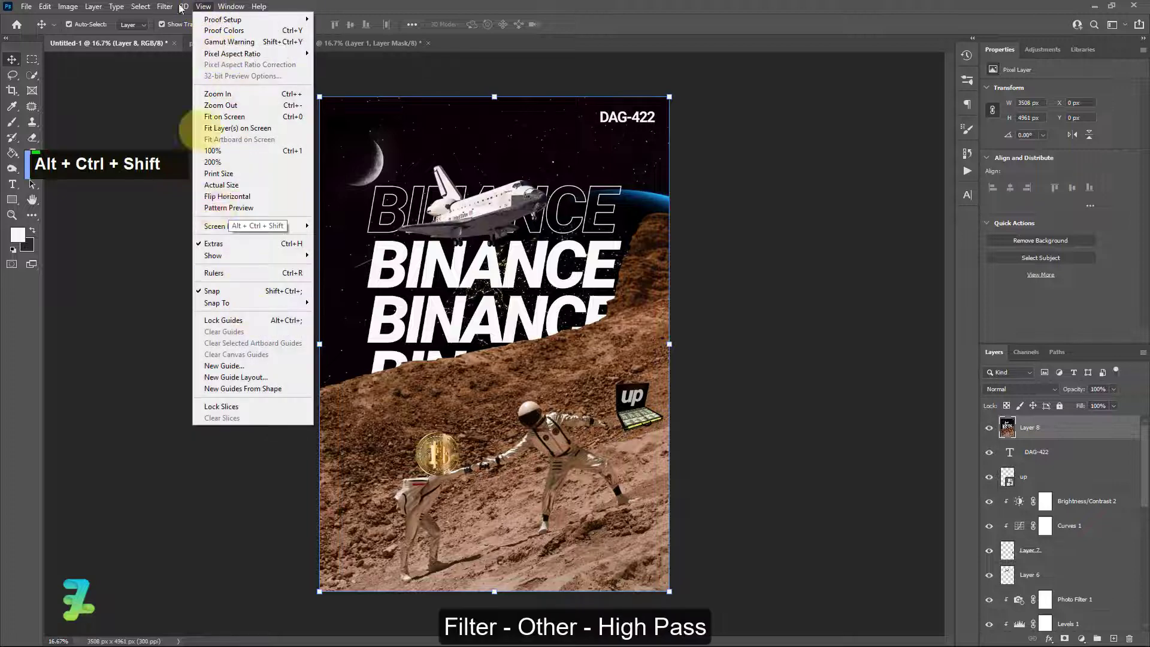
{"action": "mouse_move", "coordinate": [165, 6]}
{"action": "mouse_move", "coordinate": [228, 262]}
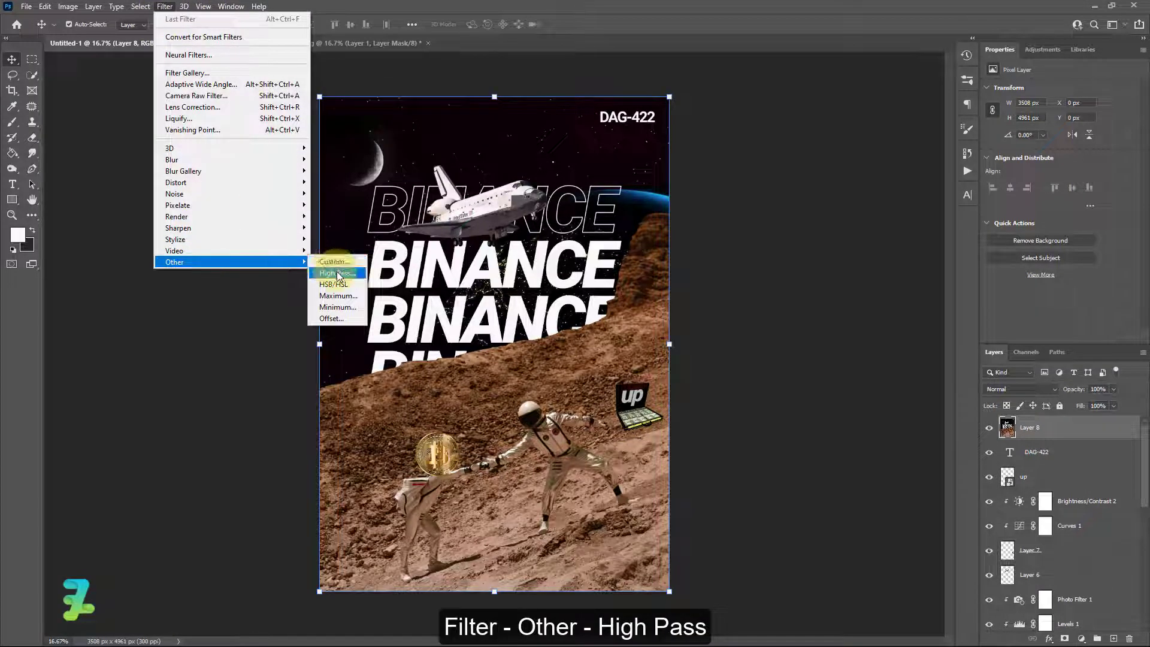
{"action": "left_click", "coordinate": [336, 273]}
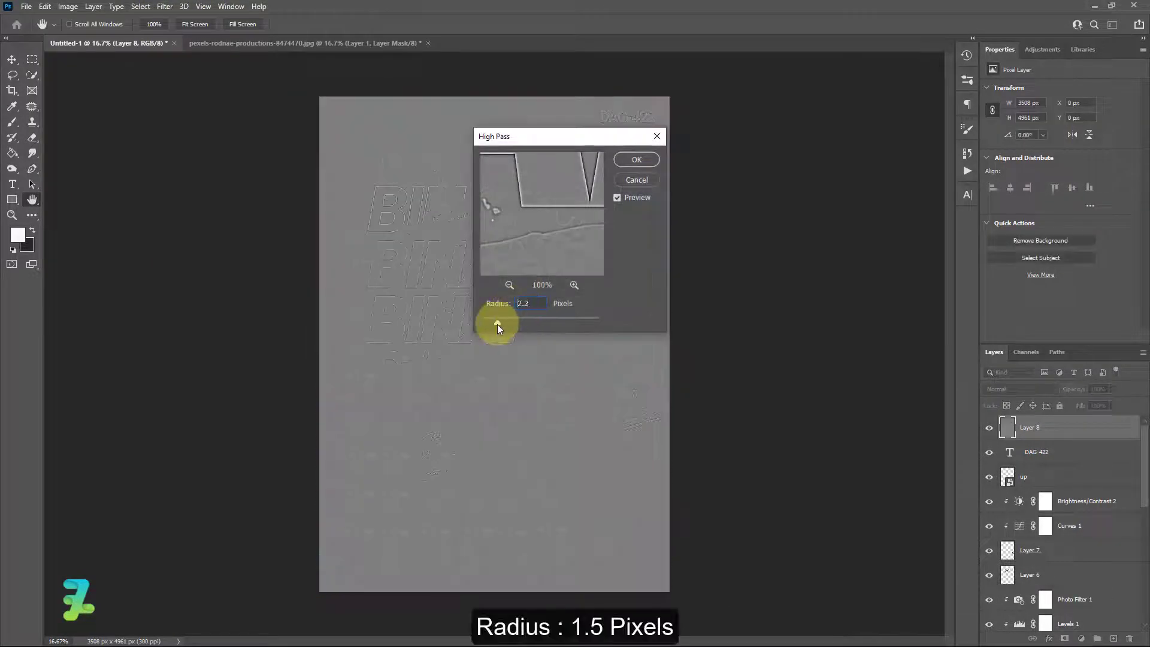
{"action": "left_click_drag", "start_coordinate": [497, 325], "coordinate": [494, 325]}
{"action": "left_click", "coordinate": [634, 158]}
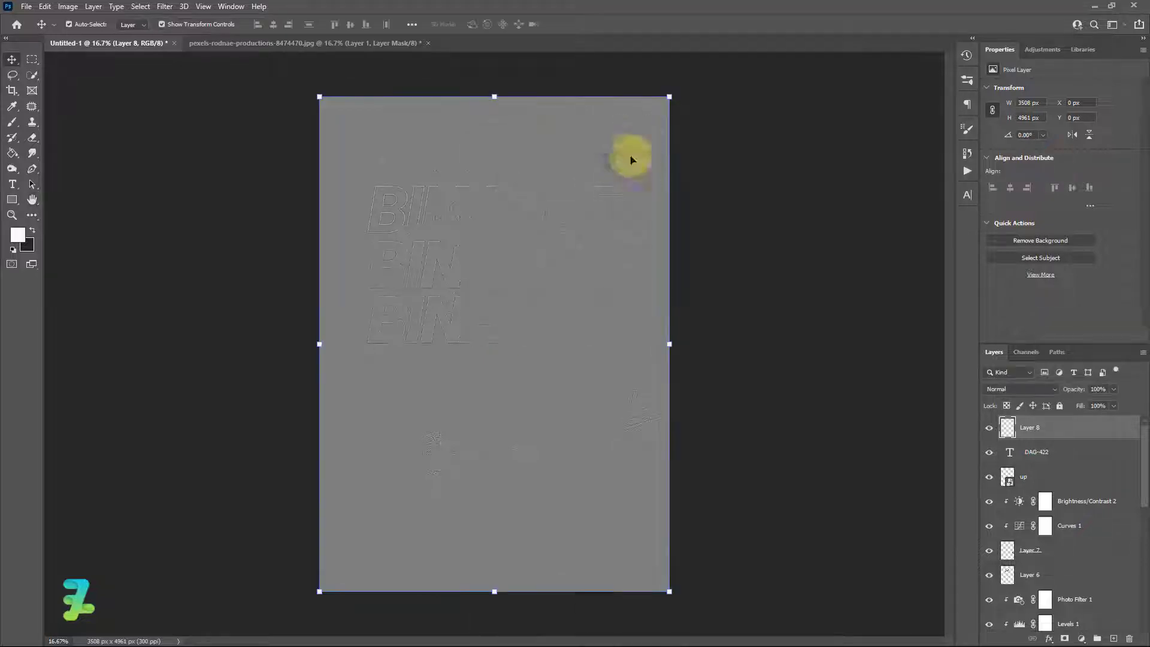
- Set the high-pass layer's blend mode to Overlay and toggle its visibility to compare the sharpening
{"action": "left_click", "coordinate": [995, 388]}
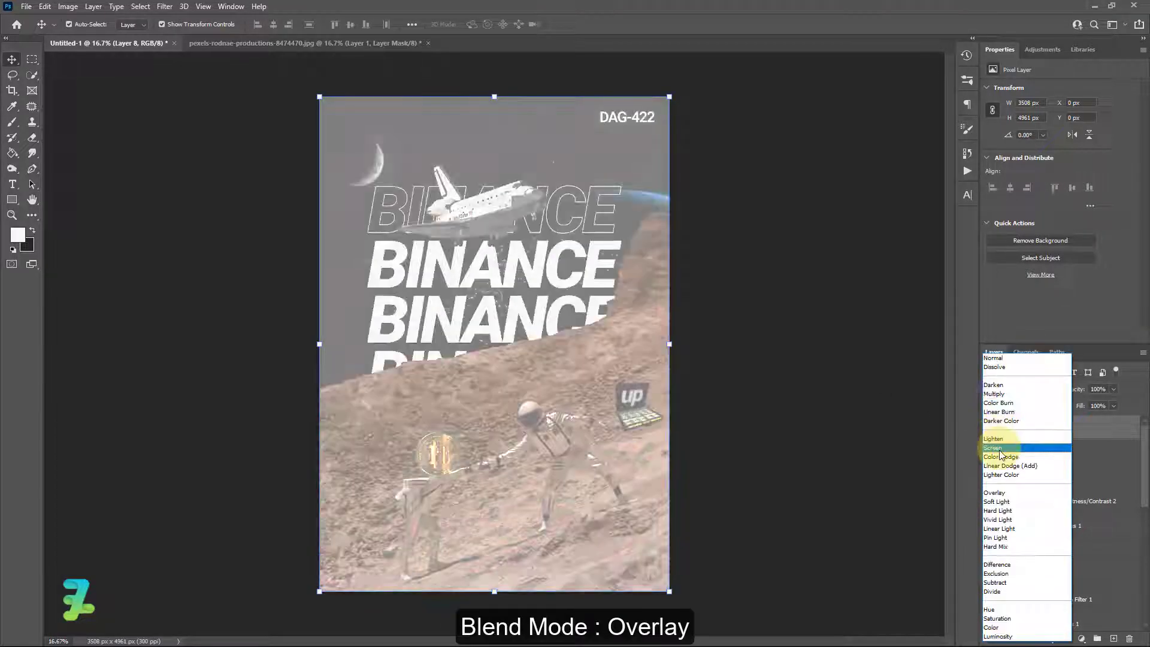
{"action": "left_click", "coordinate": [996, 494]}
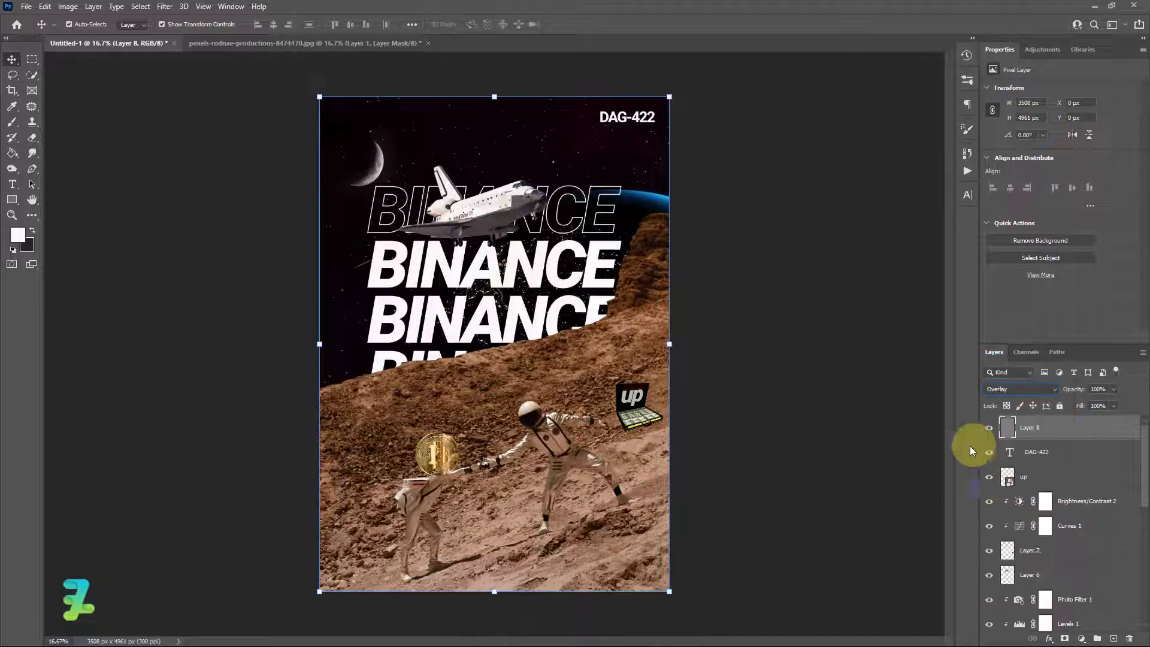
{"action": "left_click", "coordinate": [1037, 451]}
{"action": "left_click", "coordinate": [988, 437]}
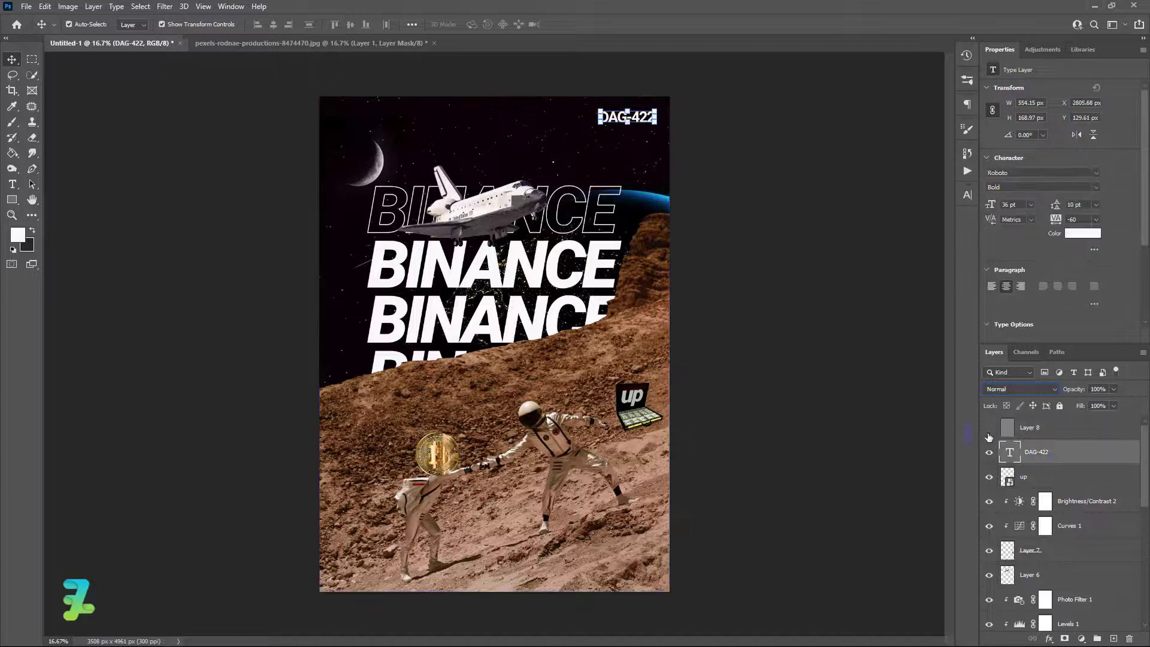
- Add an Exposure adjustment clipped to the high-pass layer, with offset +0.1611 and exposure -0.25
{"action": "left_click", "coordinate": [1029, 427]}
{"action": "left_click", "coordinate": [1081, 638]}
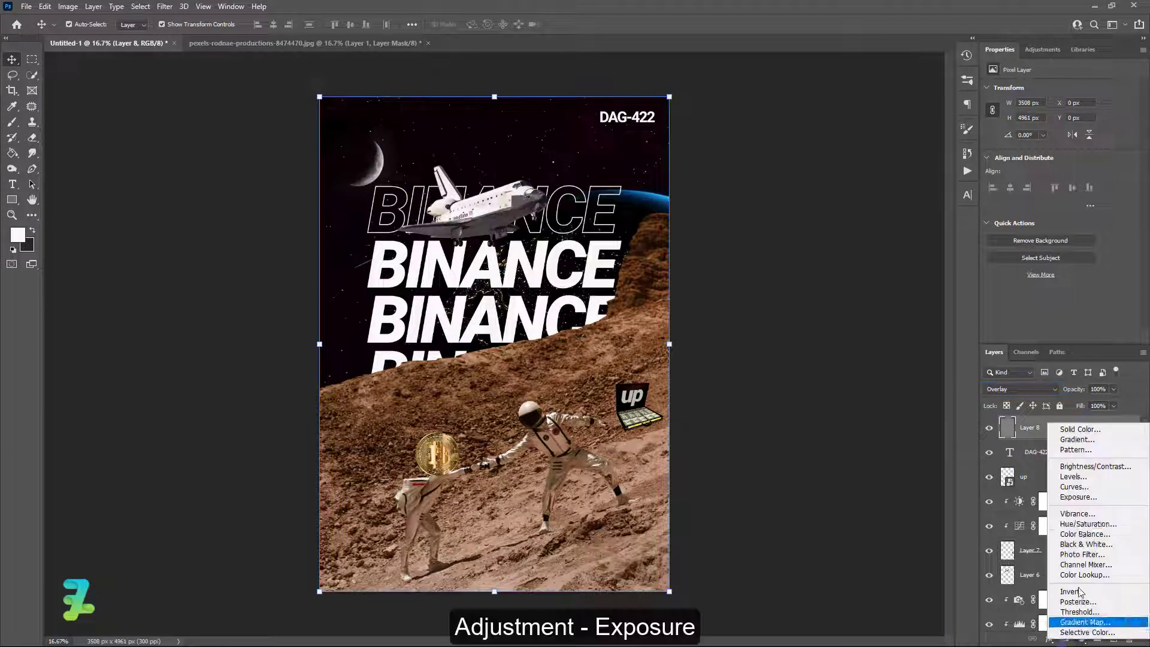
{"action": "left_click", "coordinate": [1078, 497]}
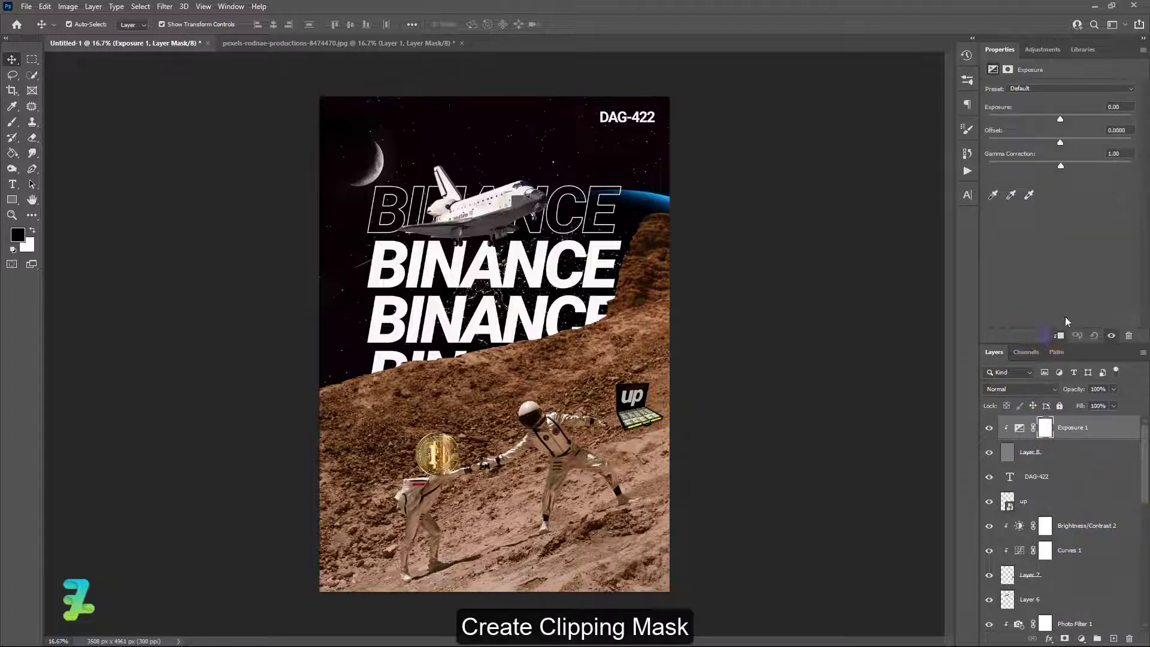
{"action": "left_click_drag", "start_coordinate": [1060, 142], "coordinate": [1062, 173]}
{"action": "left_click_drag", "start_coordinate": [1053, 108], "coordinate": [1057, 134]}
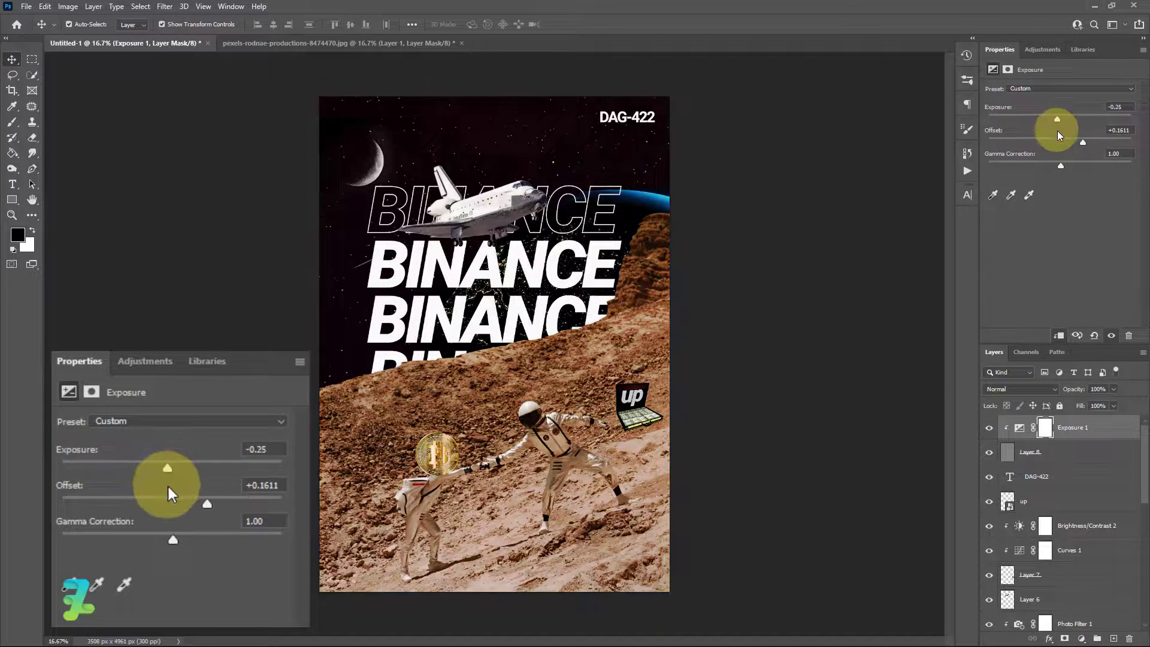
- Add a Color Lookup adjustment on top of all layers using the HorrorBlue.3DL 3D LUT
{"action": "left_click", "coordinate": [1081, 639]}
{"action": "left_click", "coordinate": [1075, 574]}
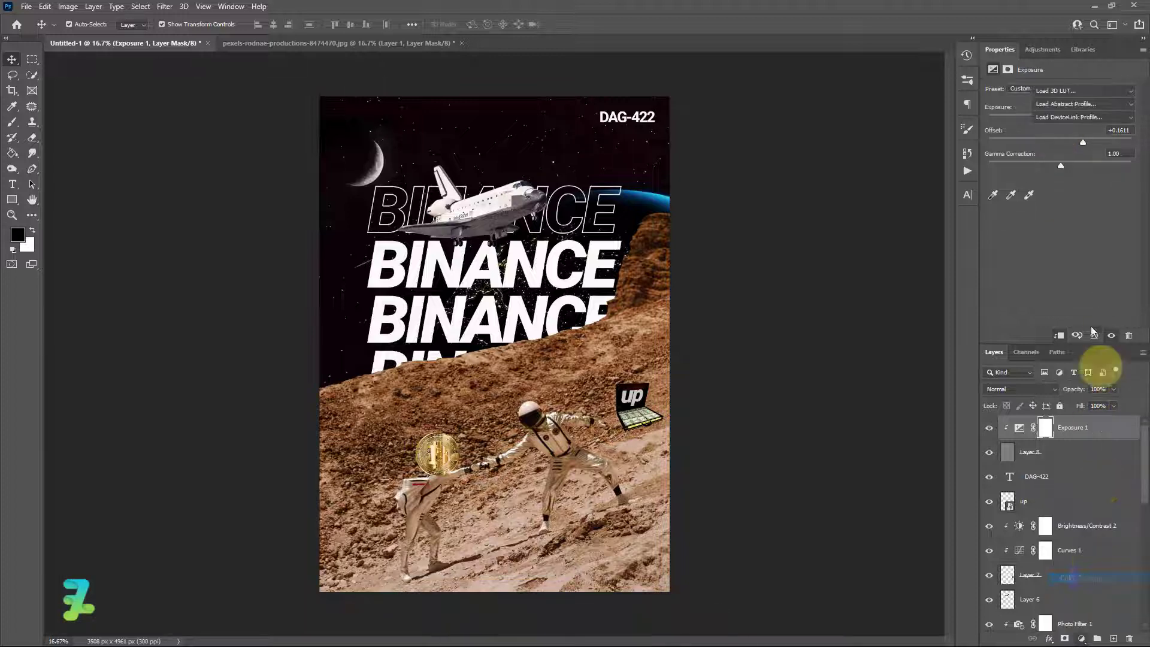
{"action": "left_click", "coordinate": [1061, 93]}
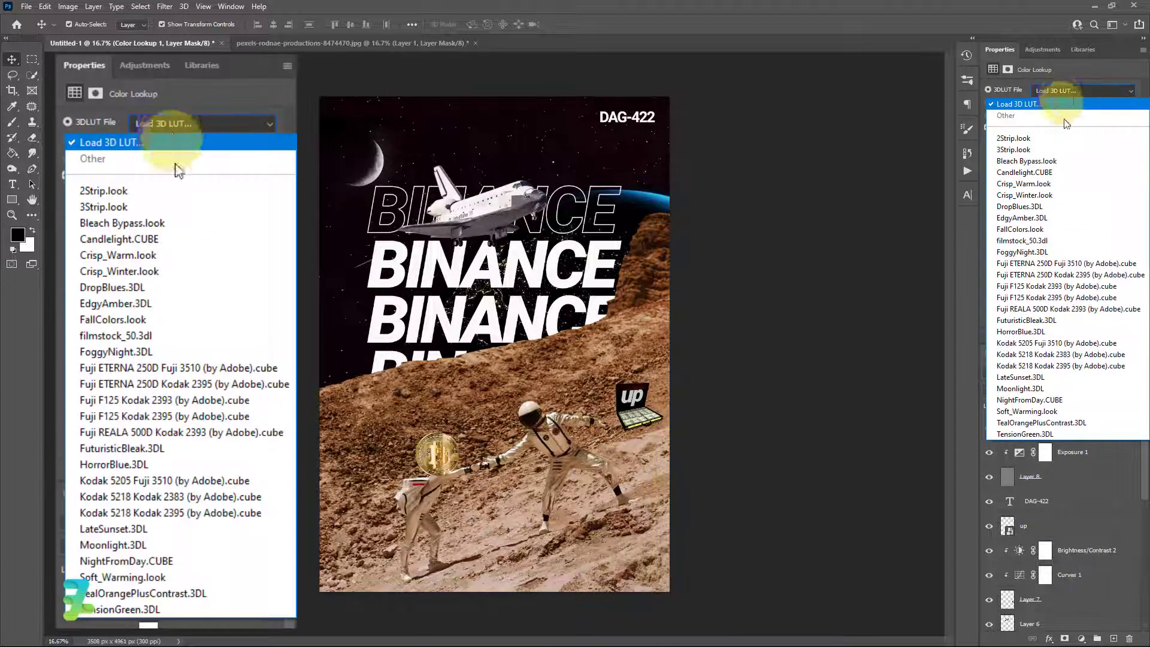
{"action": "left_click", "coordinate": [1057, 331]}
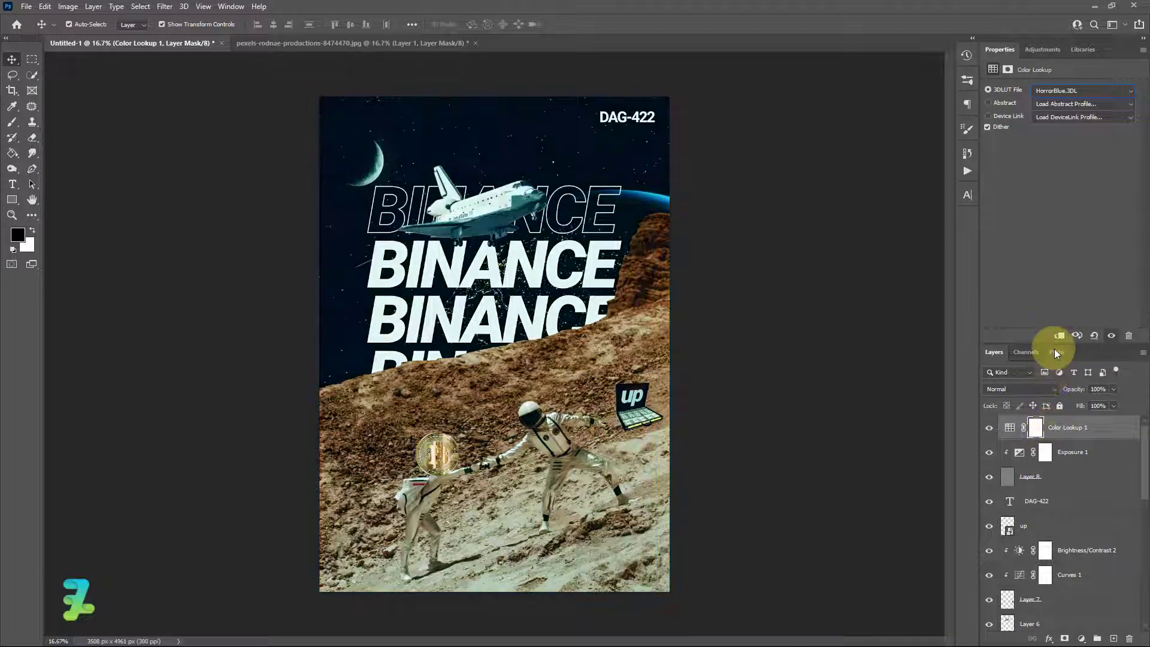
- Set the Color Lookup layer's blend mode to Linear Dodge (Add) and its opacity to 9%, and deselect it
{"action": "left_click", "coordinate": [1037, 390]}
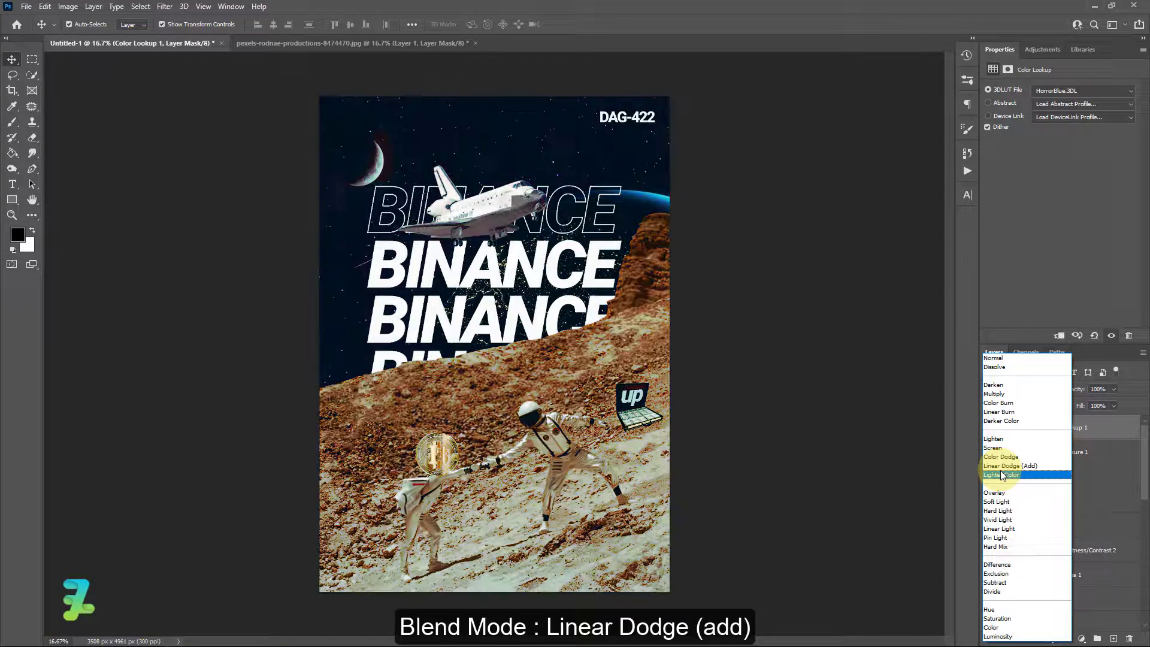
{"action": "left_click", "coordinate": [1001, 463]}
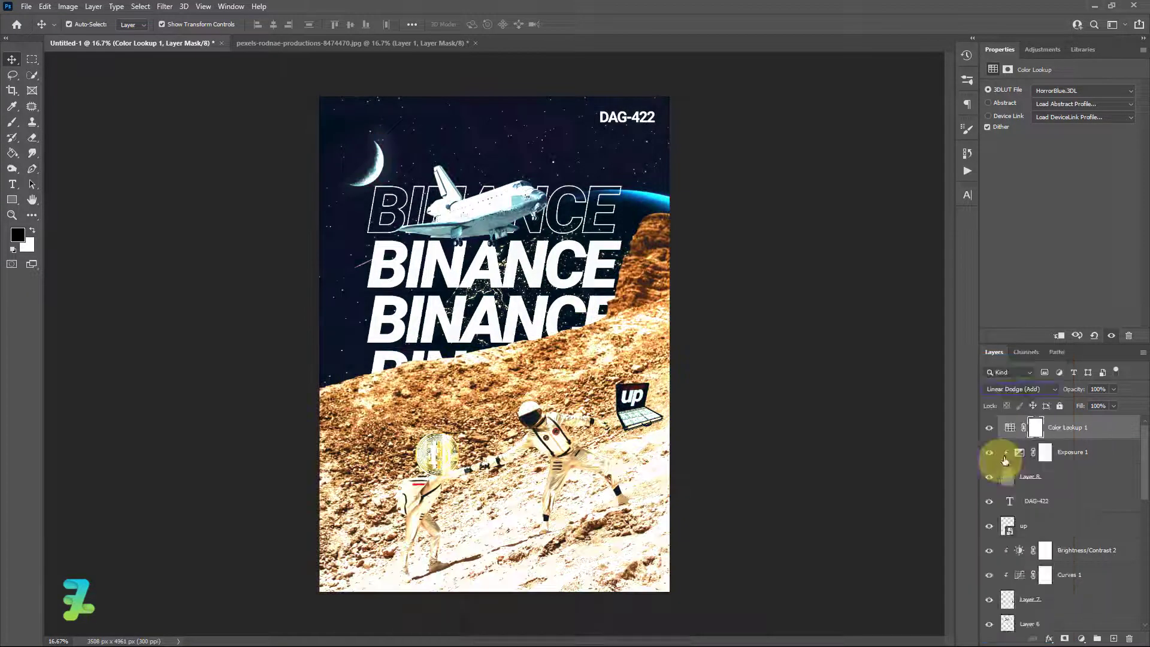
{"action": "left_click", "coordinate": [1114, 389]}
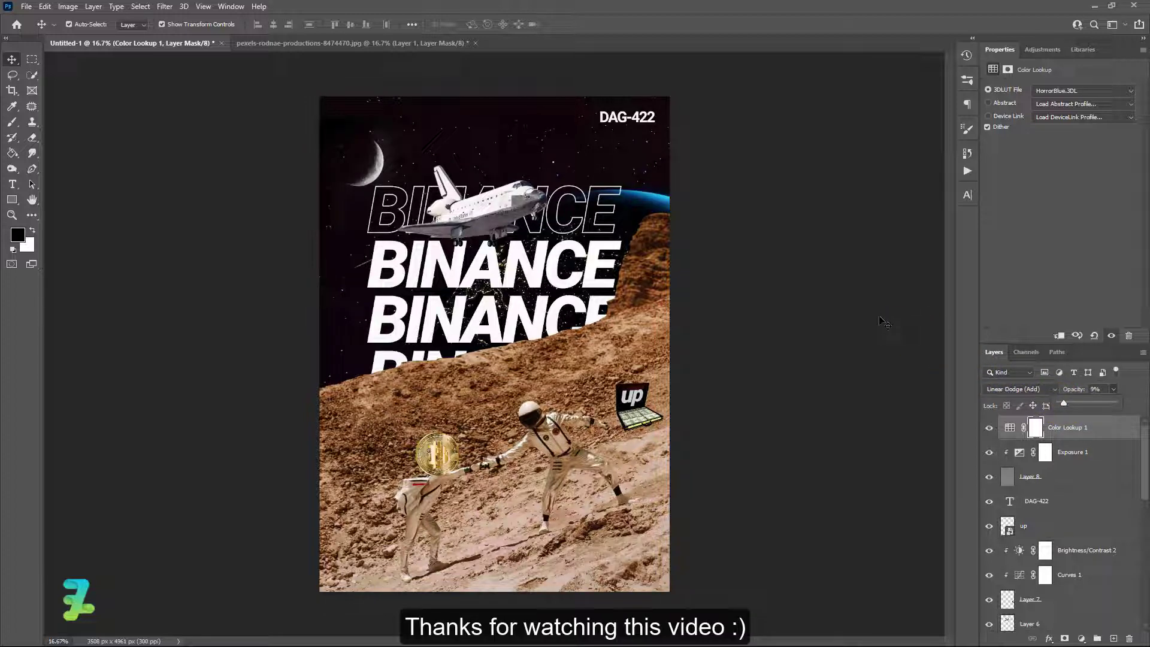
{"action": "left_click", "coordinate": [860, 315]}
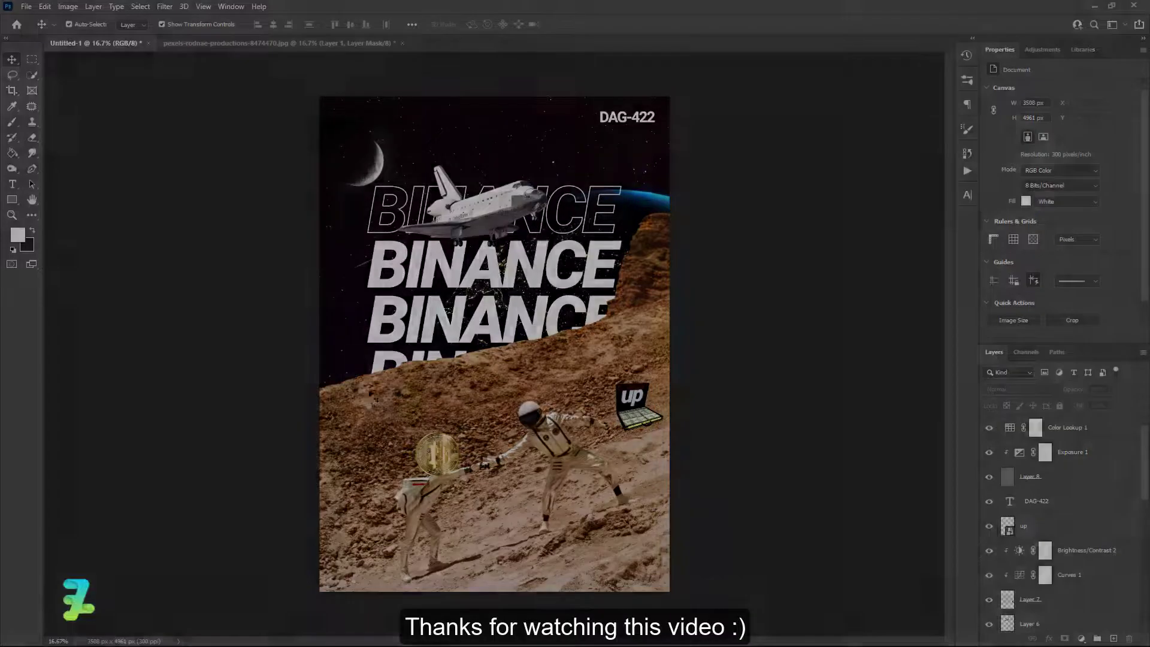